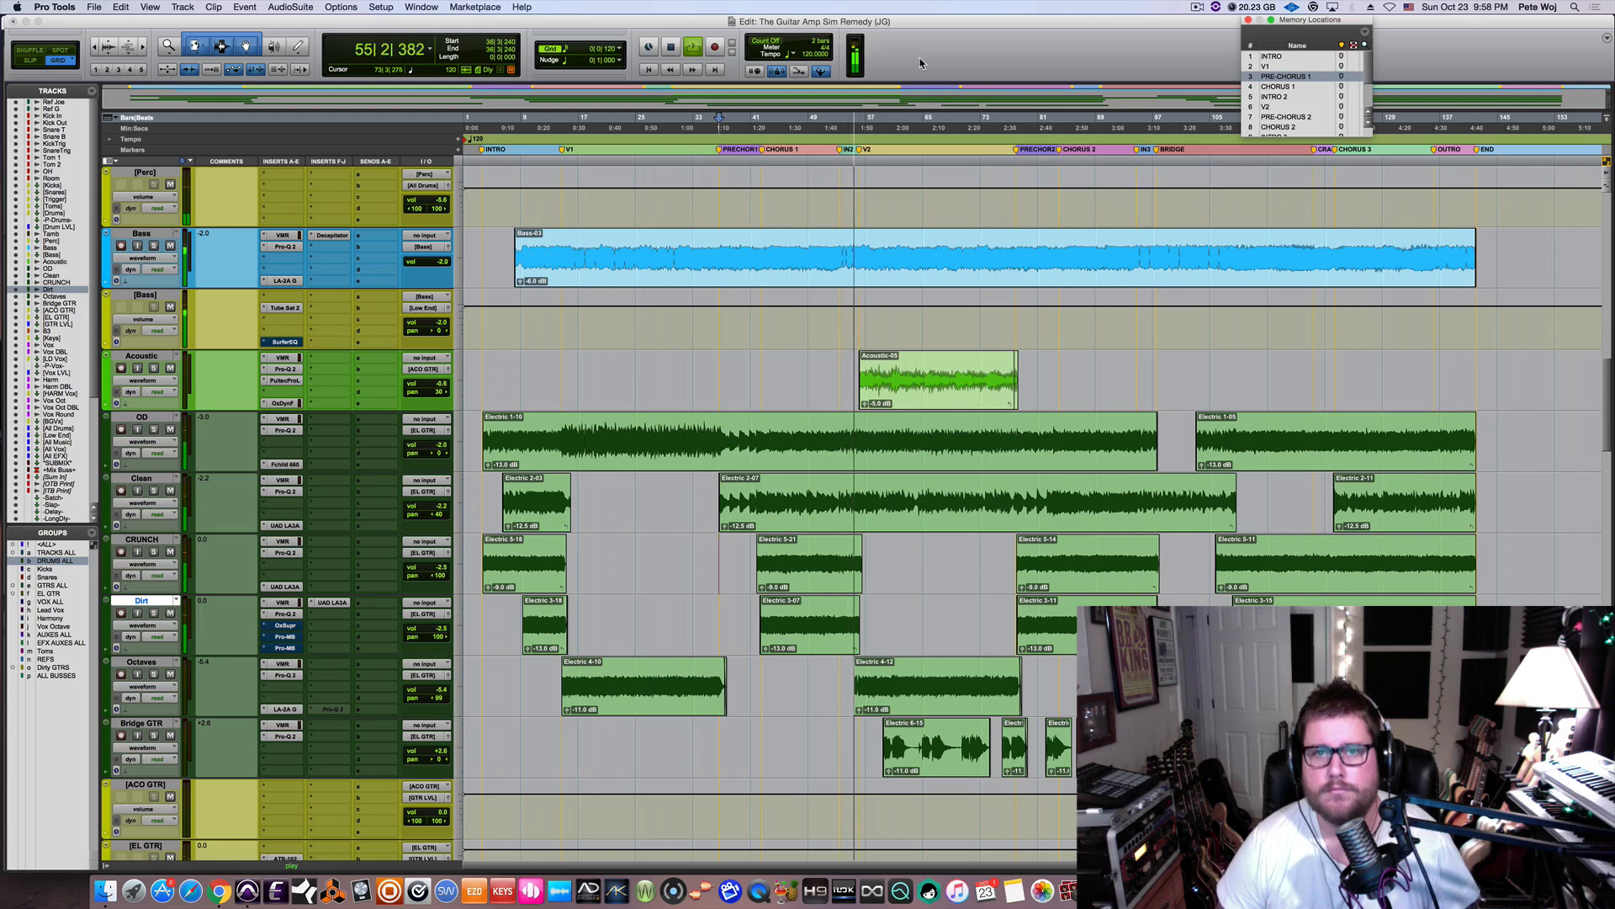
Solo the Dirt and CRUNCH guitar tracks and listen to them from the CHORUS 2 marker
key(space)
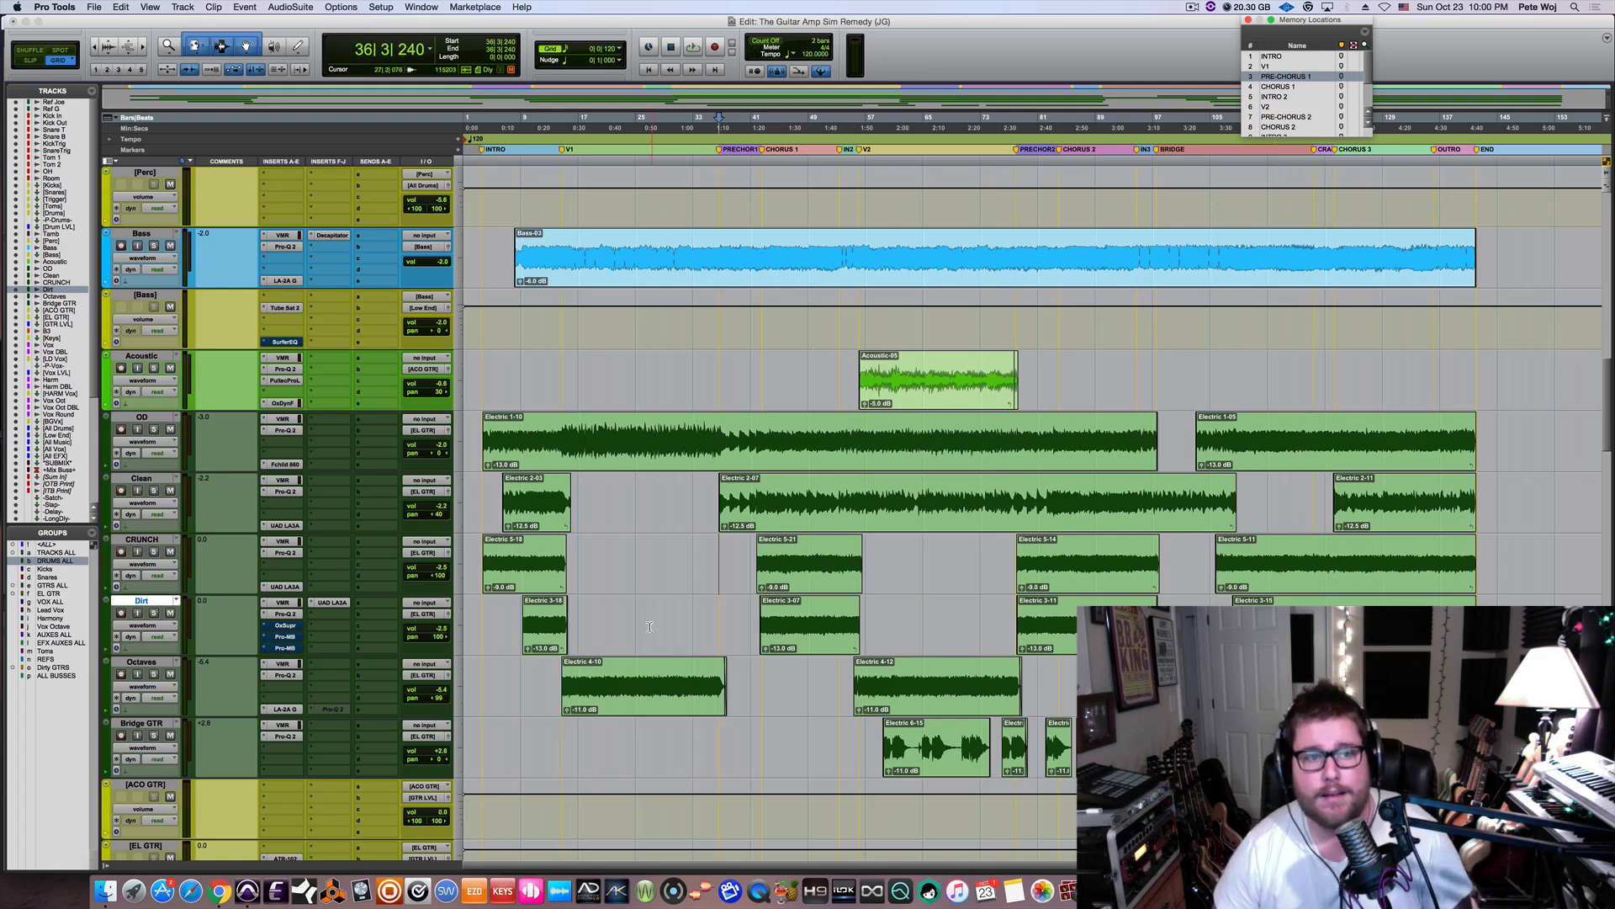
click(154, 612)
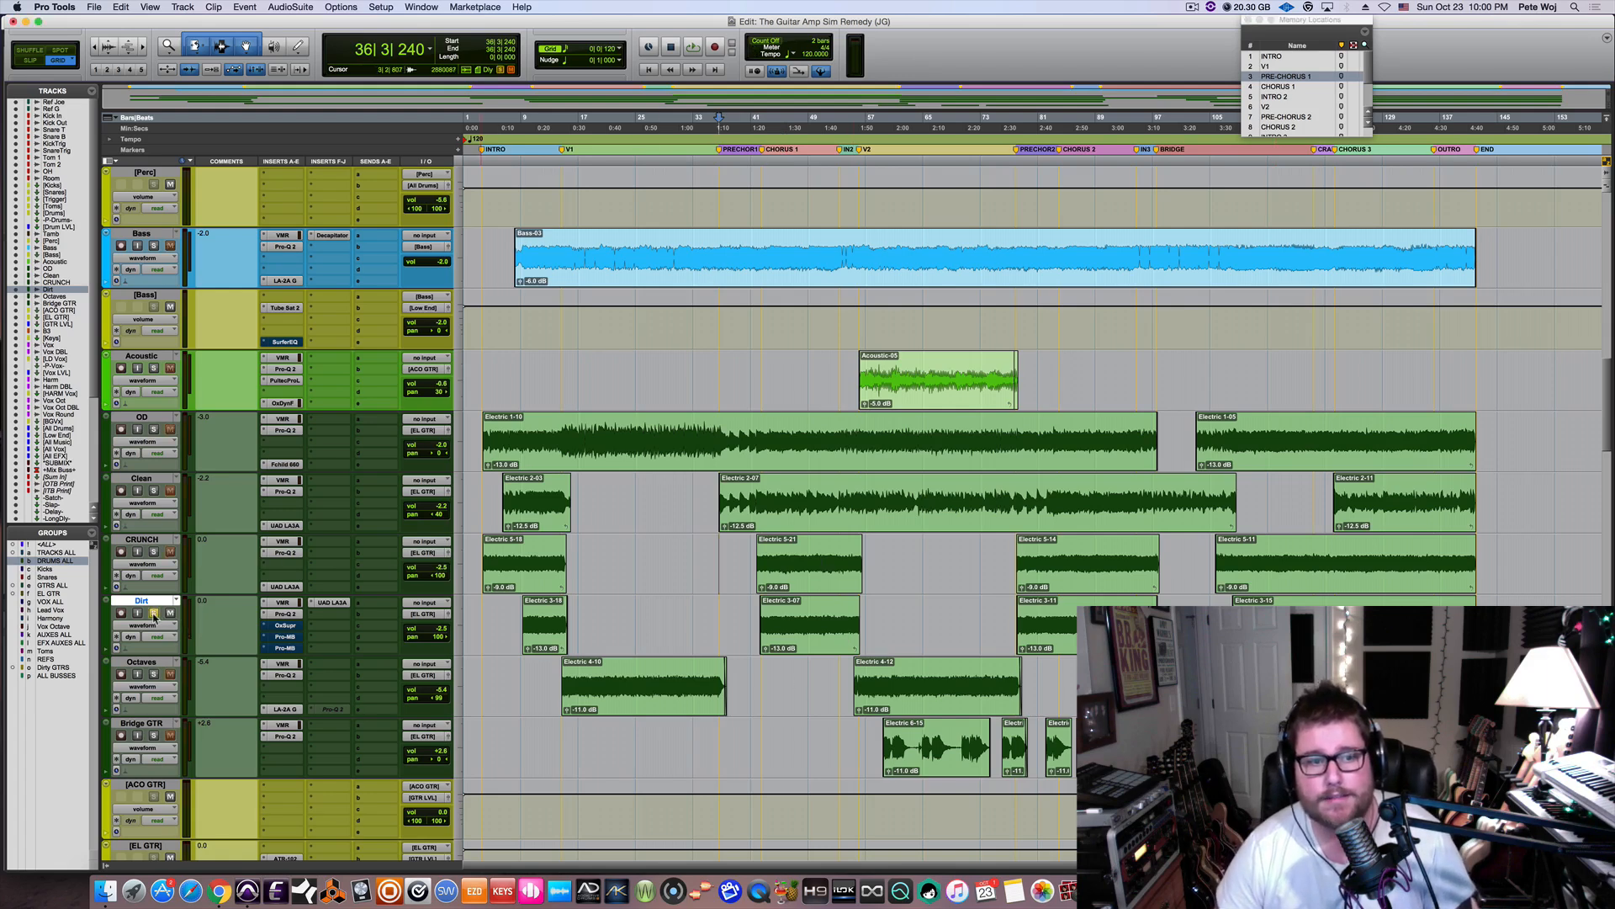
click(154, 553)
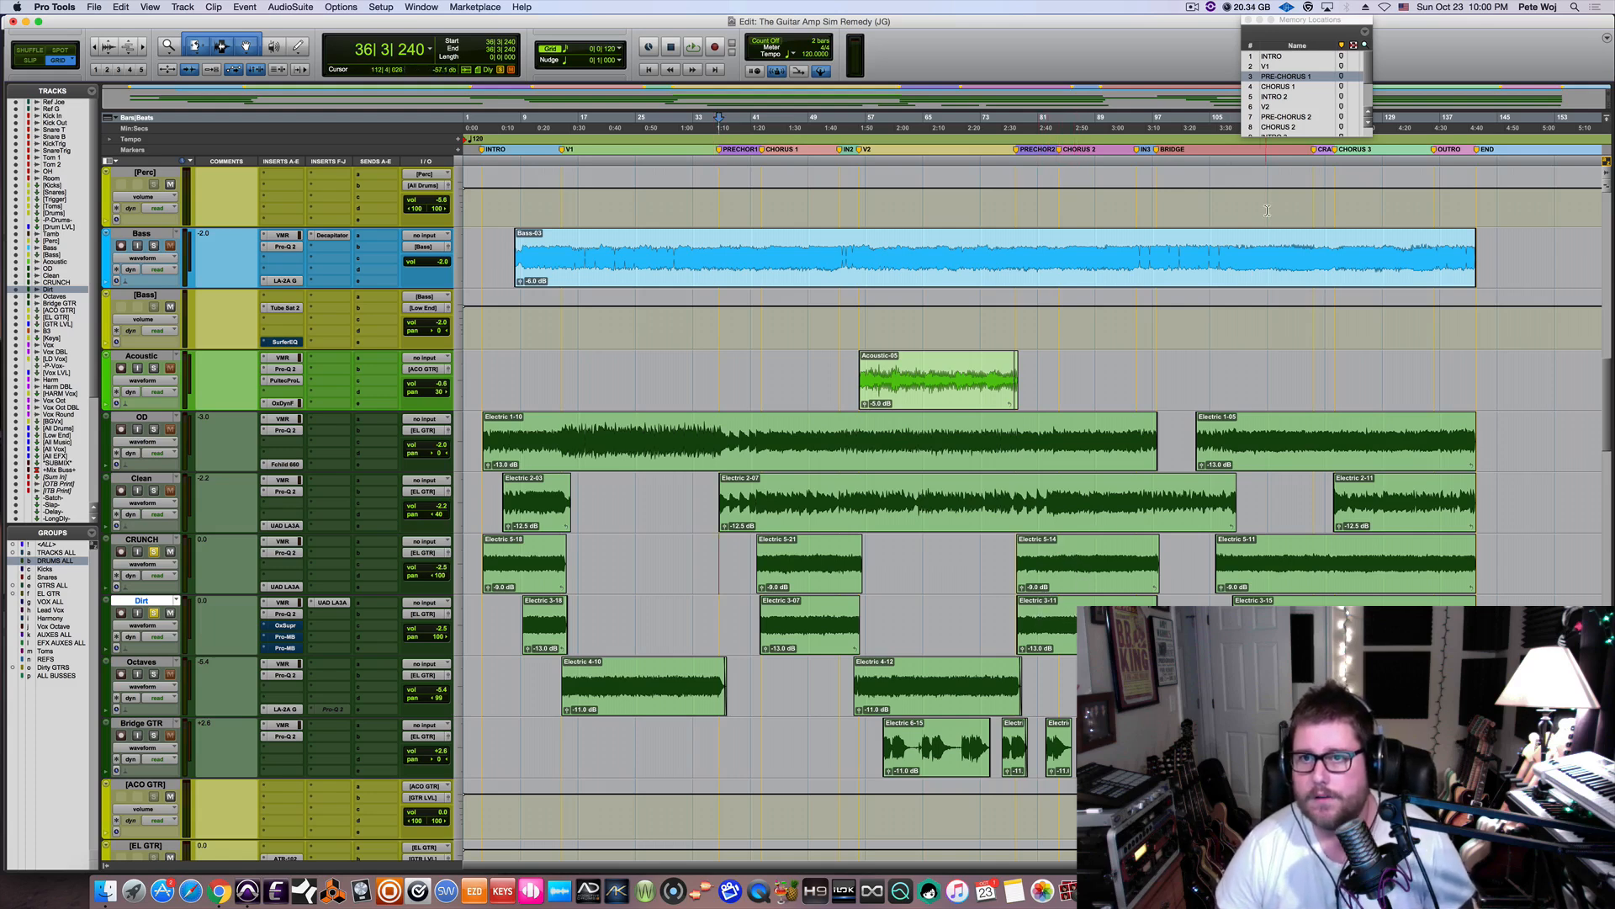
click(1281, 127)
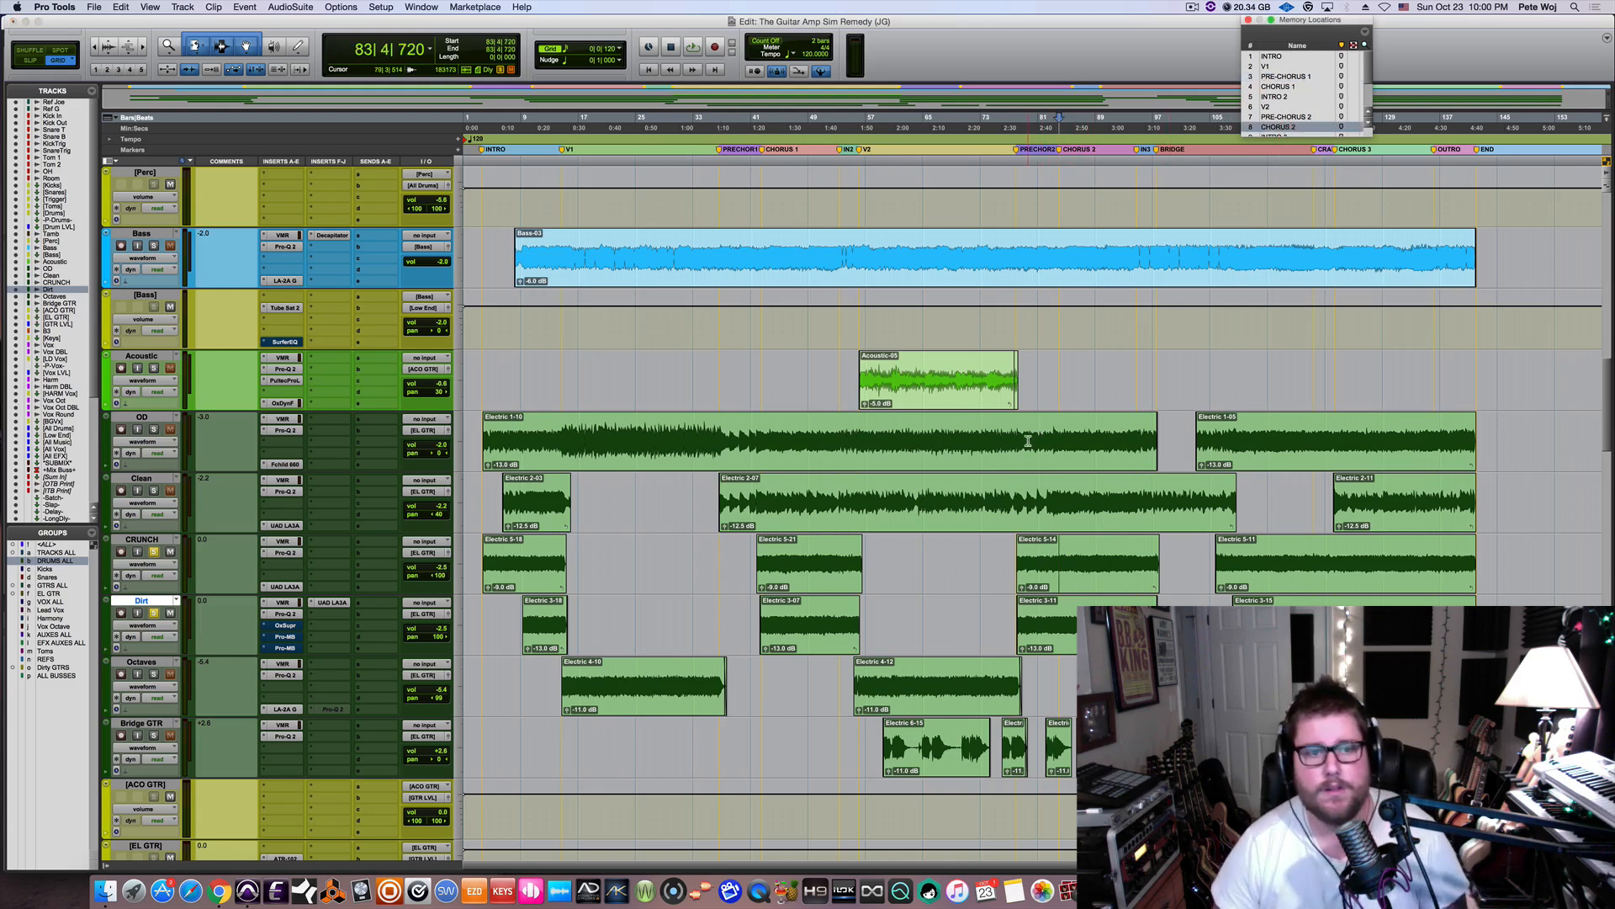
key(space)
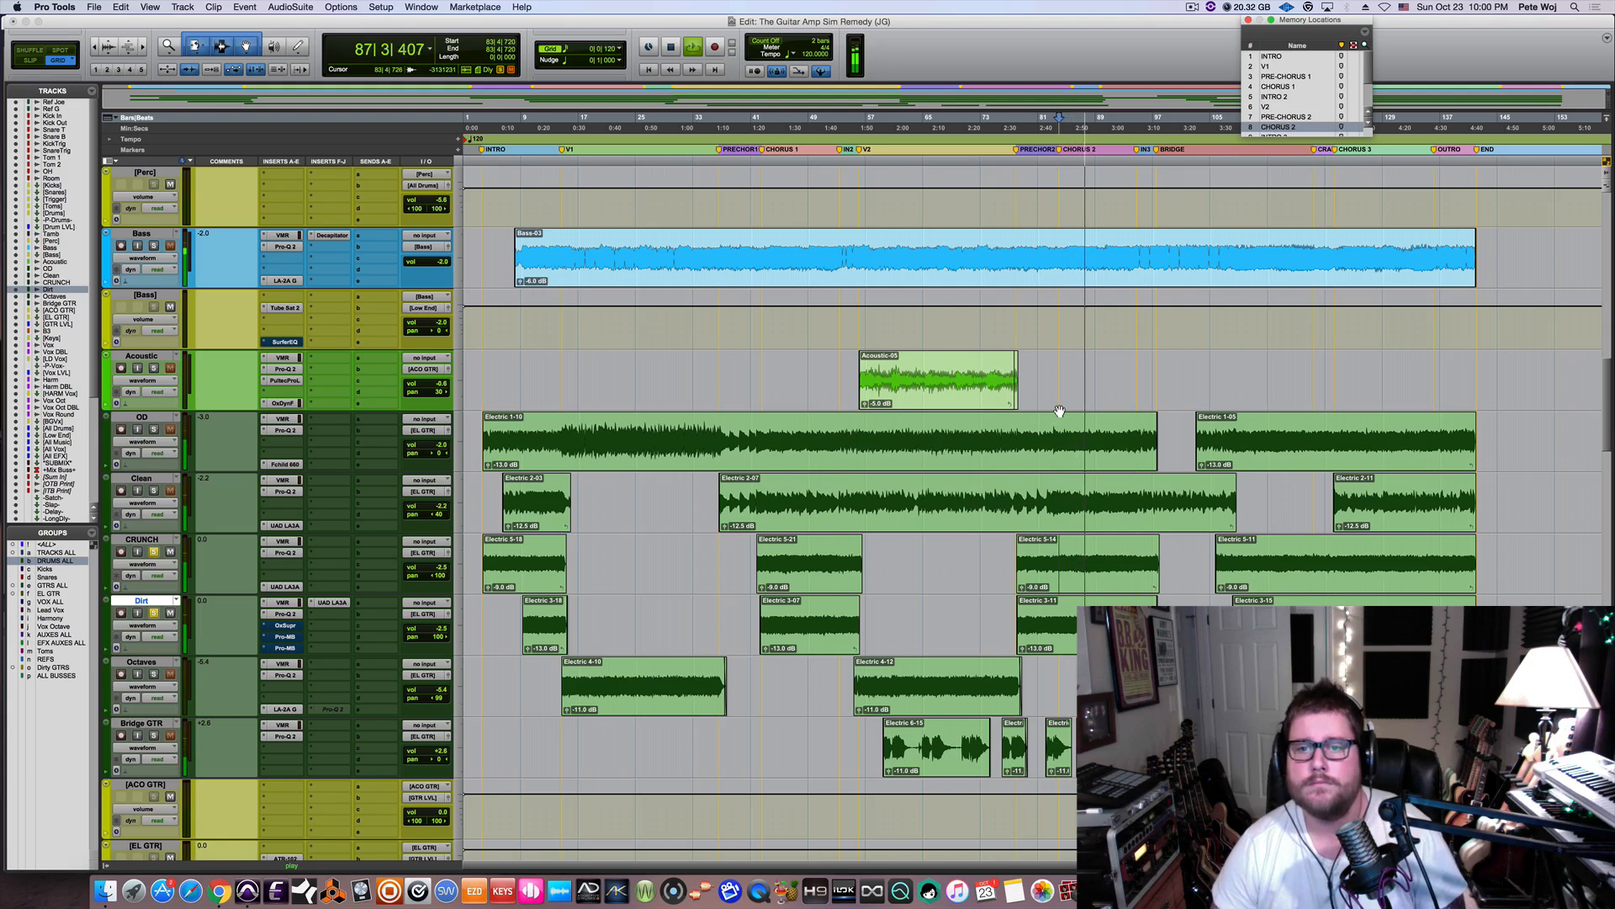
key(space)
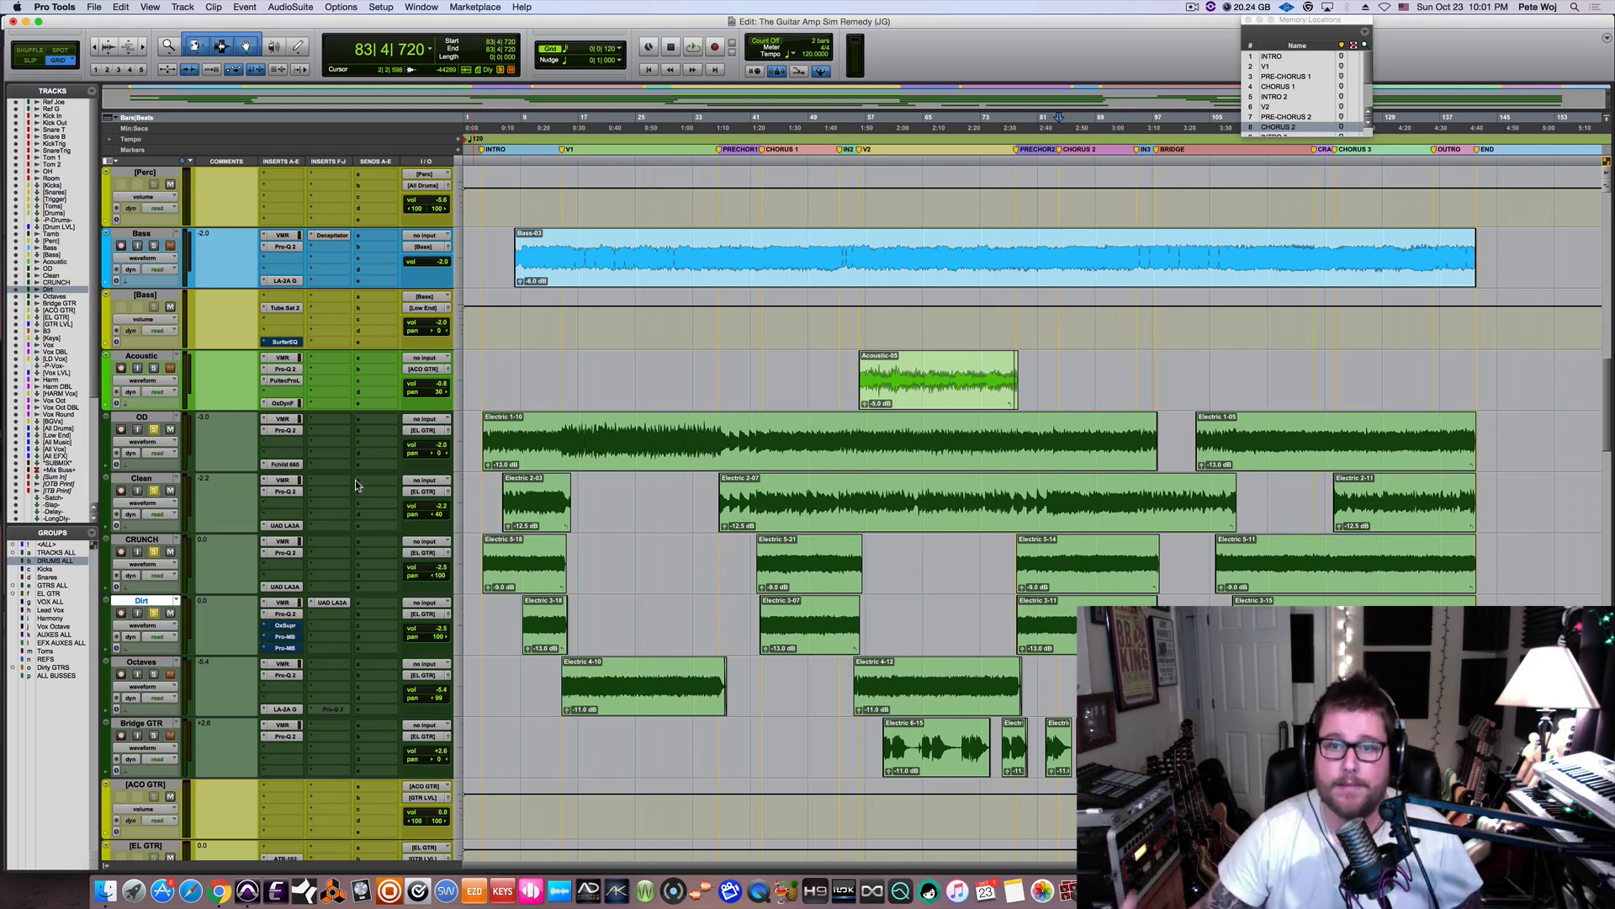
Remove the solo from the OD, Clean and CRUNCH tracks, keeping only Dirt soloed
click(154, 430)
click(154, 491)
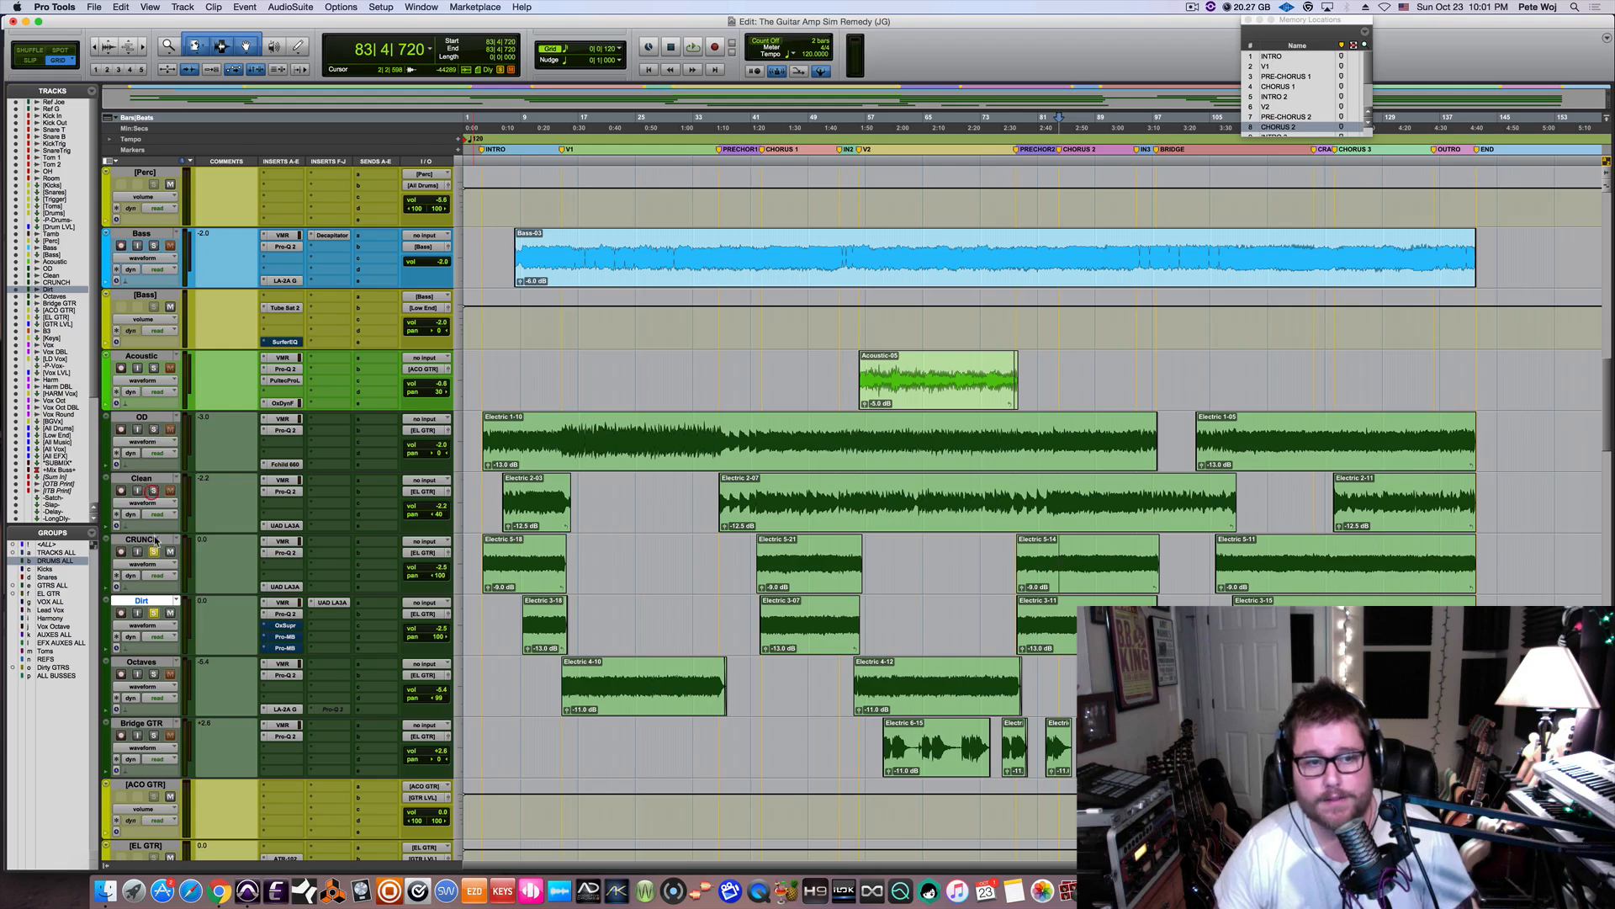
click(154, 552)
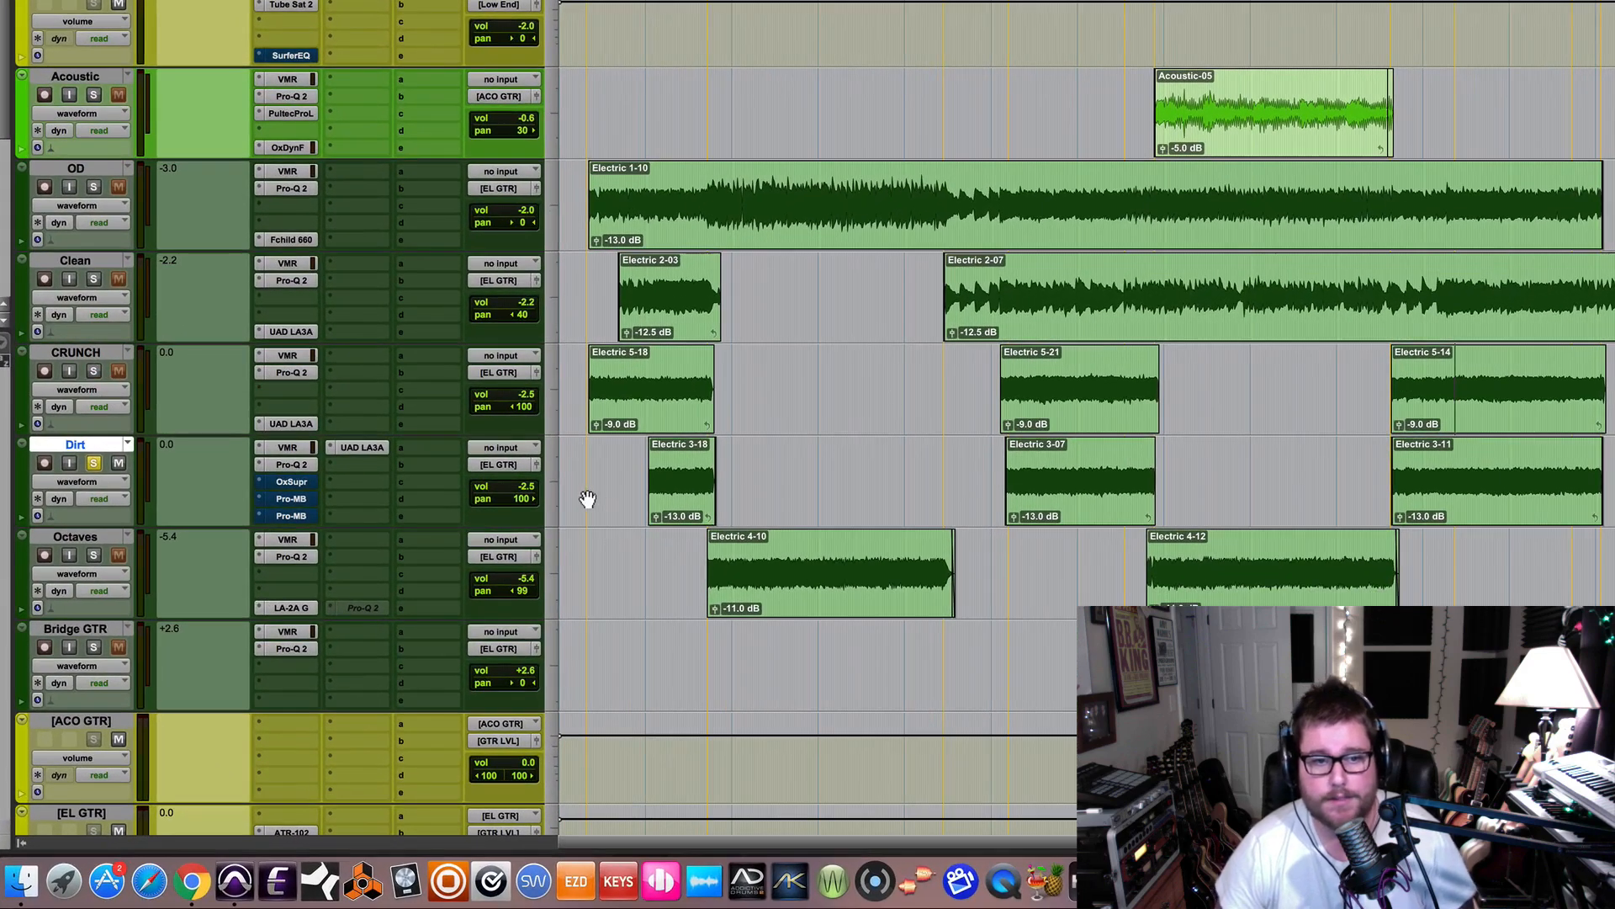
Pan the Dirt track to 0, open its Pro-Q 2 equalizer and move the plug-in window clear of the track controls
key(space)
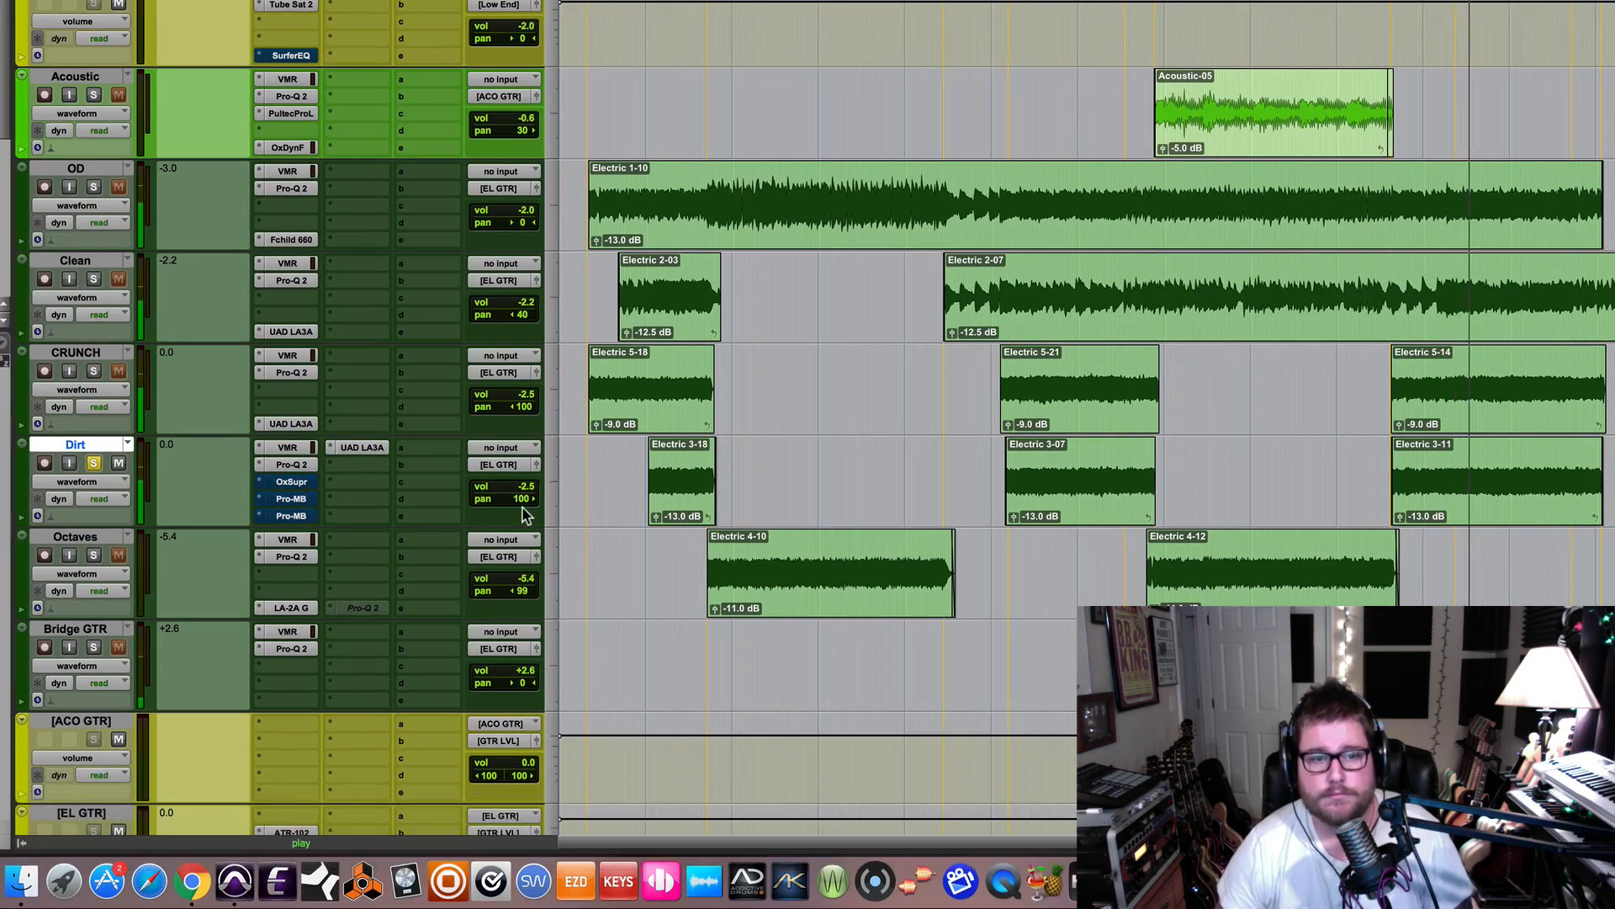
drag(523, 503, 488, 501)
click(290, 466)
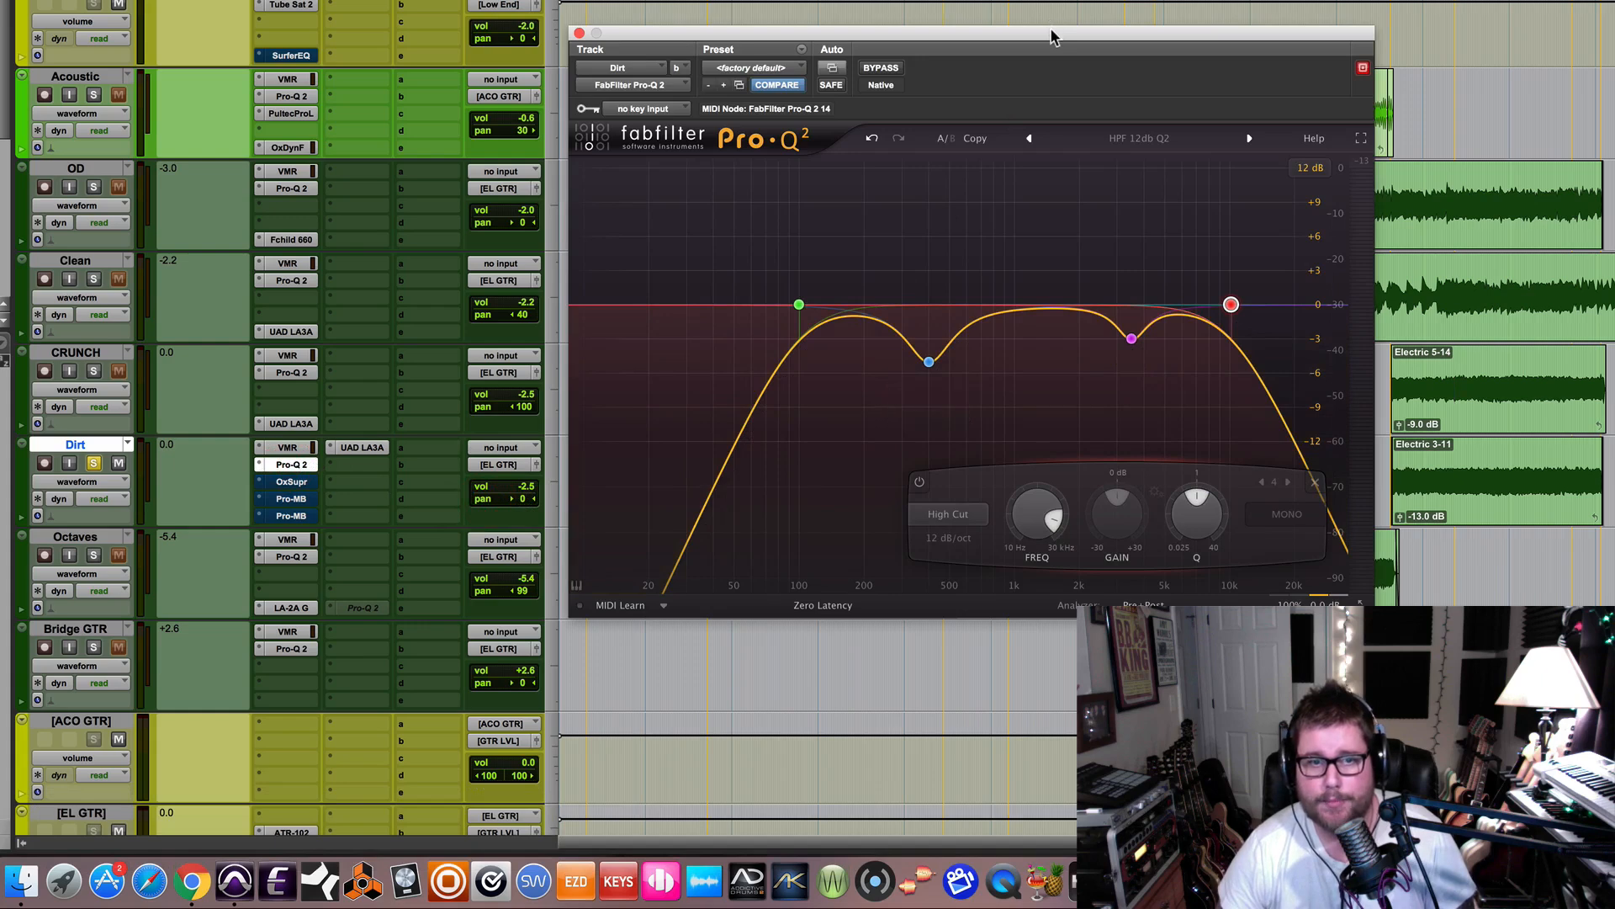
drag(1050, 36, 1059, 3)
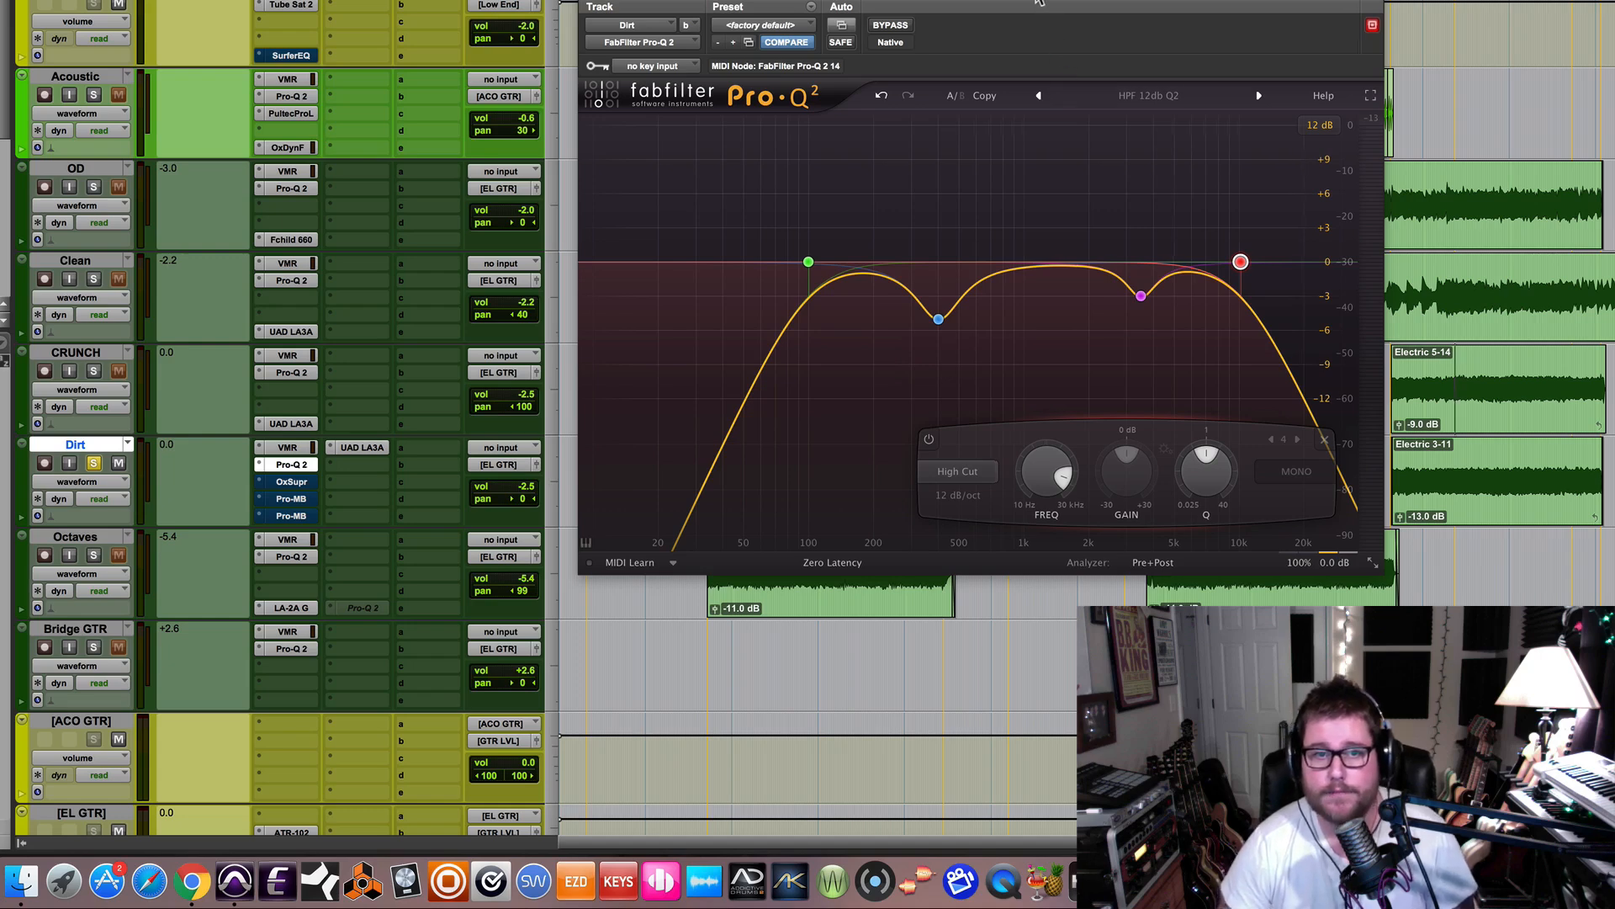
drag(1041, 3, 1035, 2)
key(space)
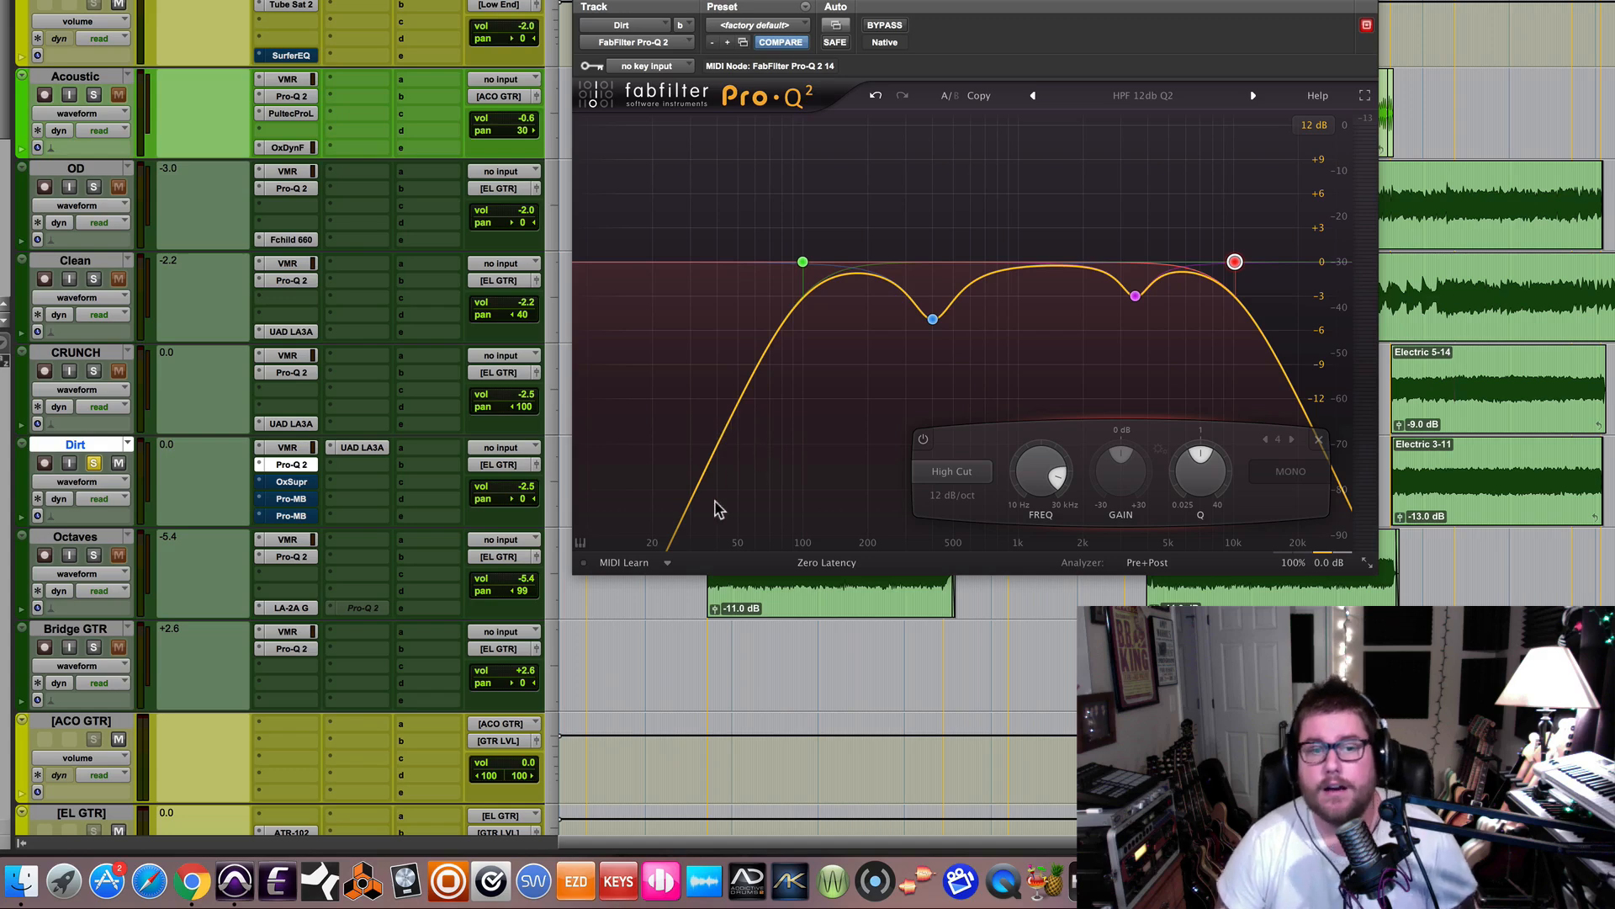
Compare the Dirt guitar with the 99.814 Hz low cut band disabled, and re-enable the band
key(space)
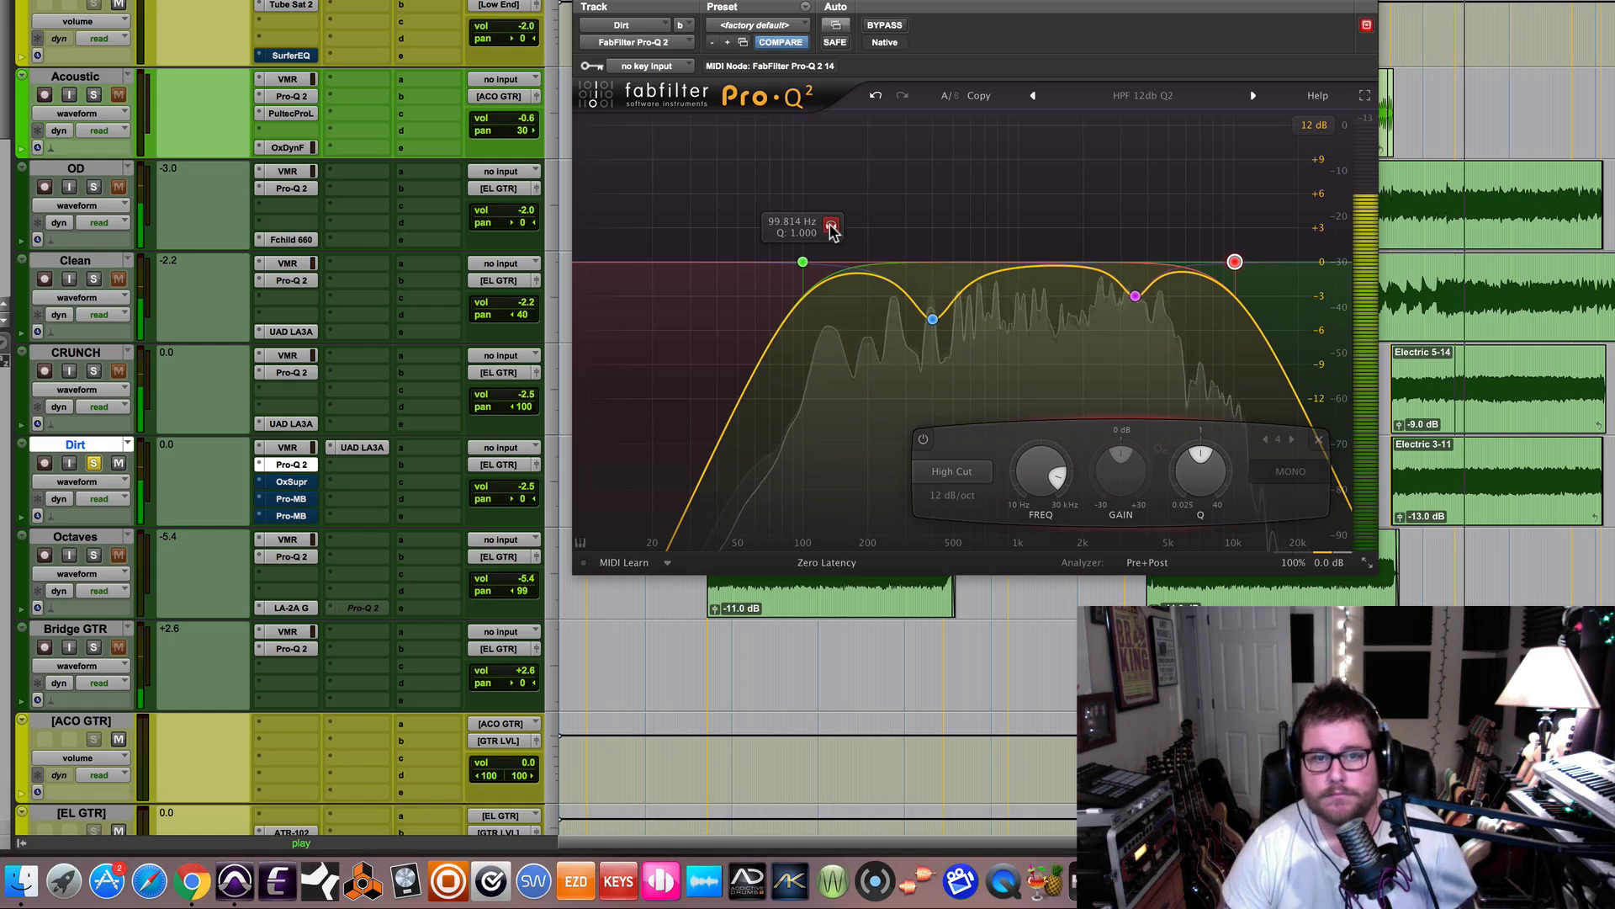
click(801, 265)
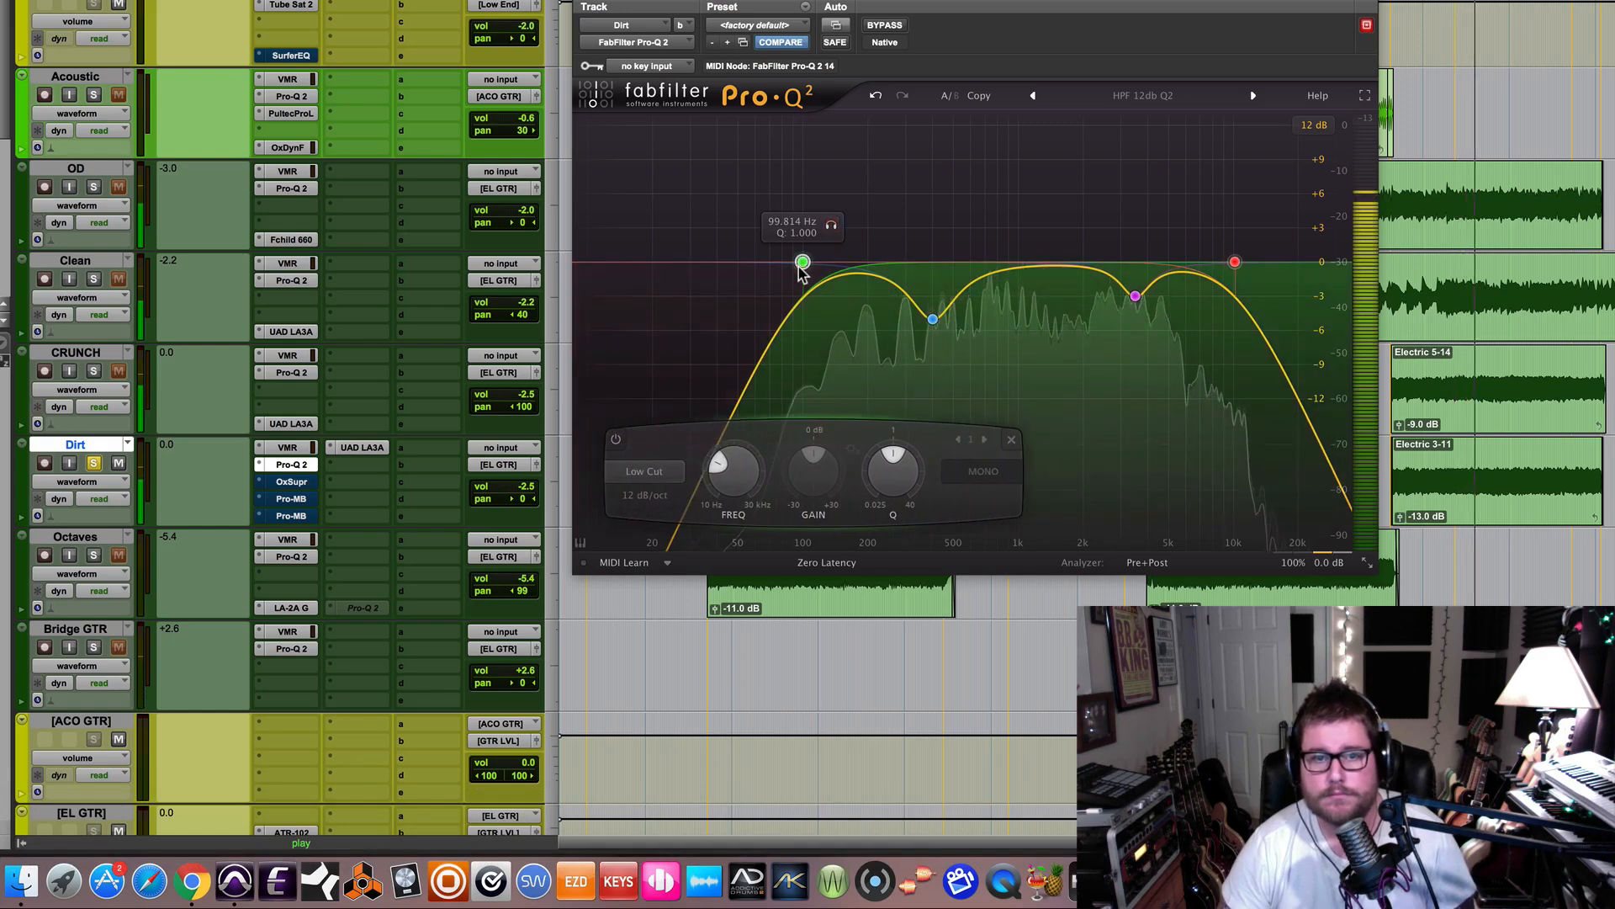
click(607, 440)
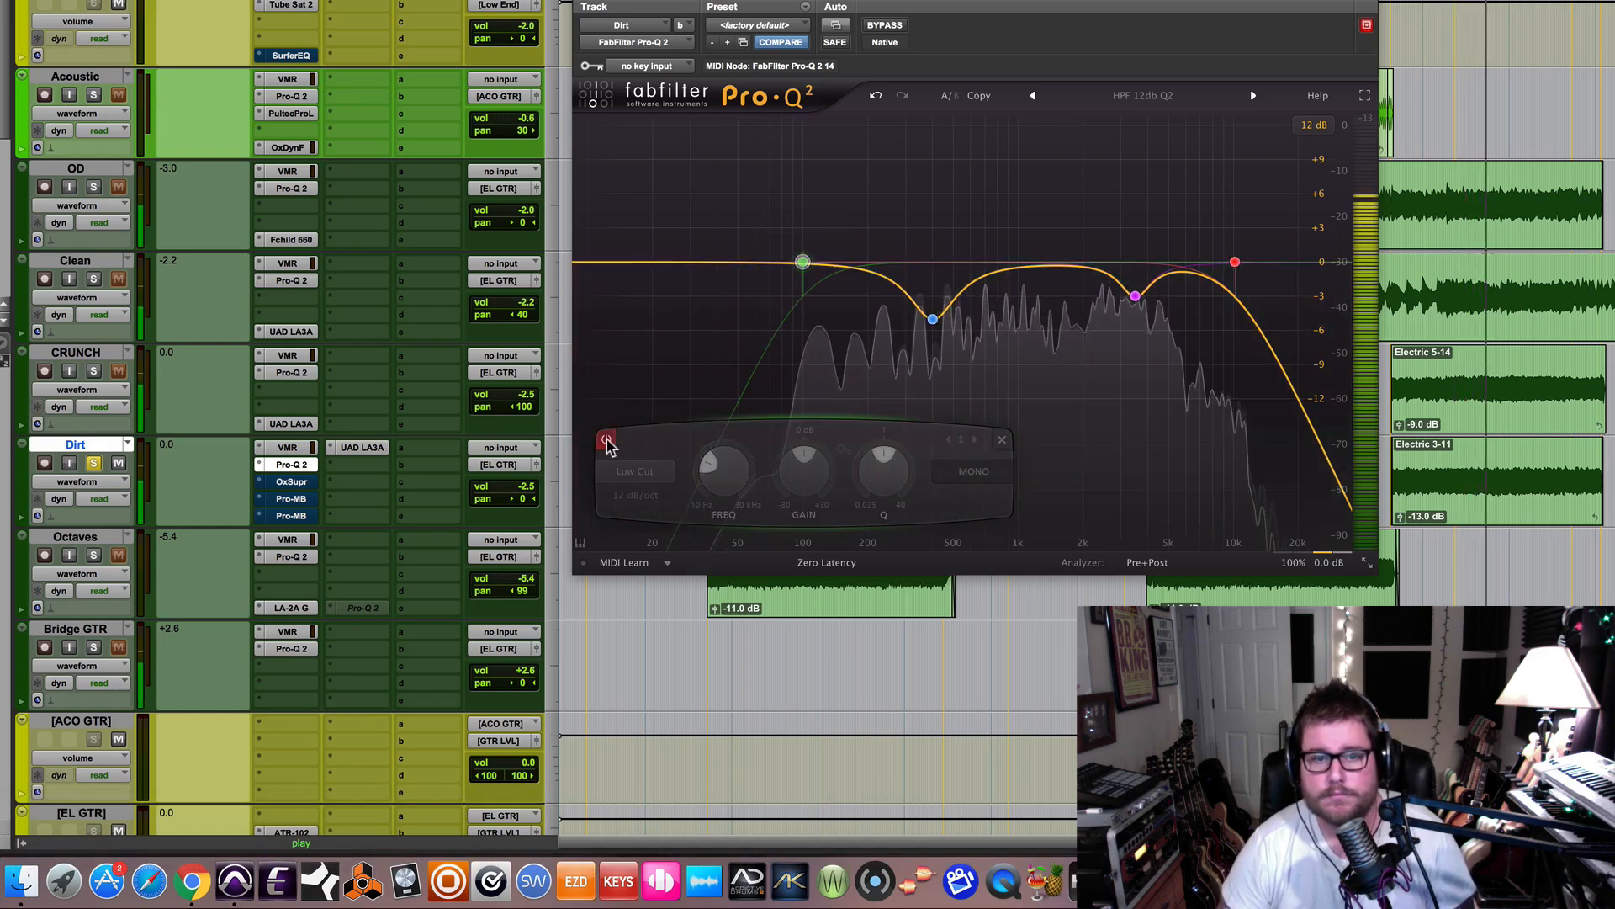
key(space)
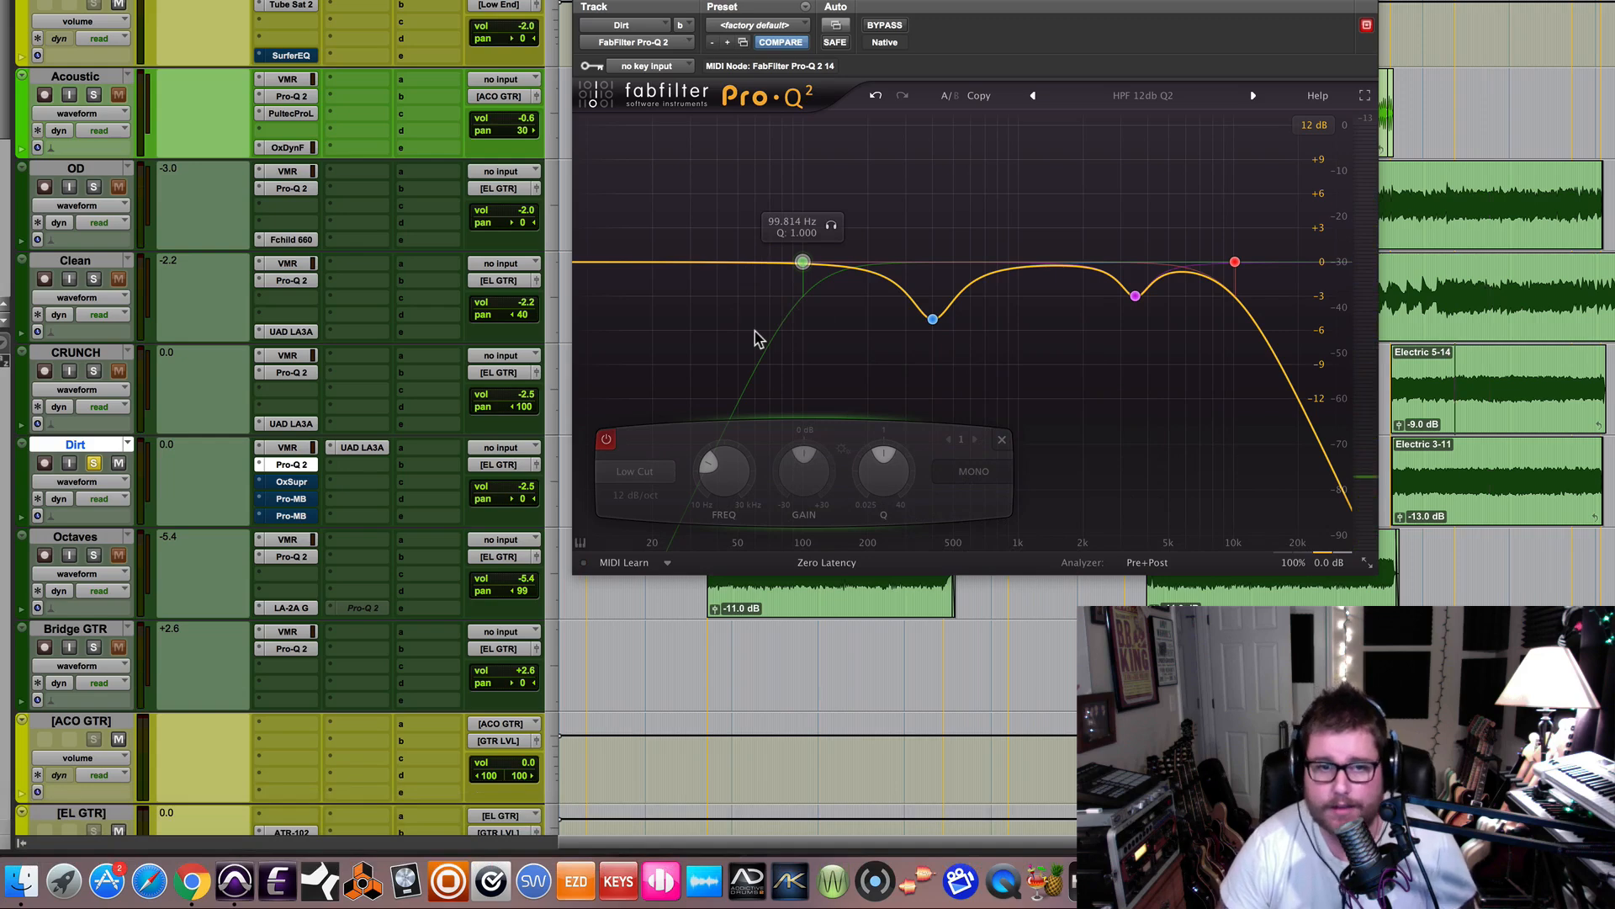
click(606, 439)
Audition only the low frequencies removed by the 99.814 Hz low cut band during playback
mouse_move(811, 253)
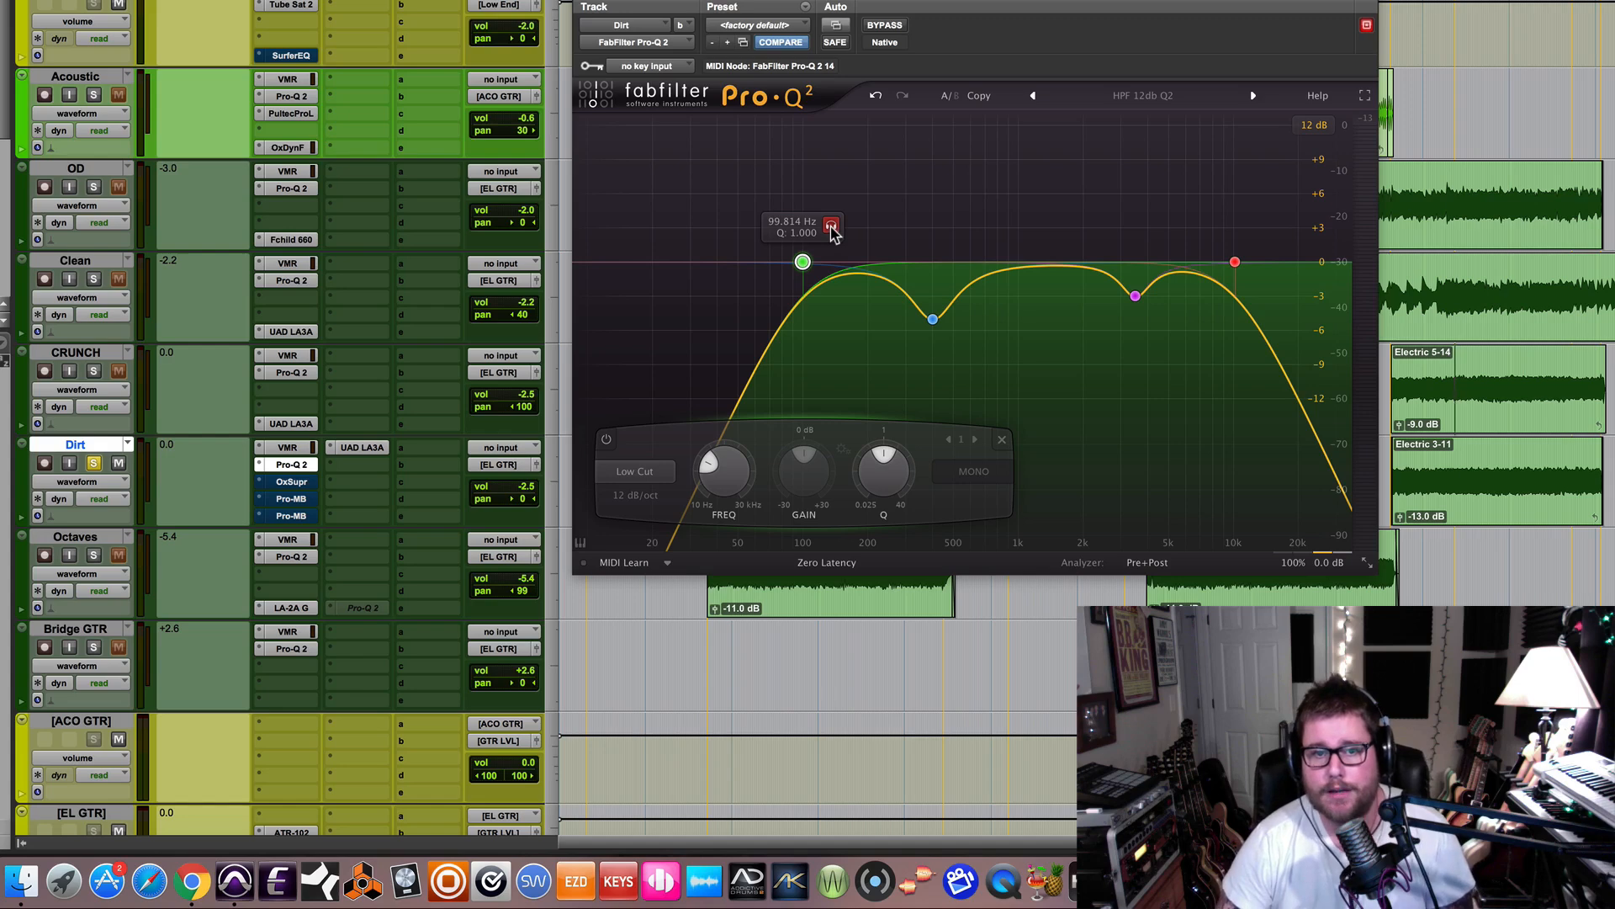
key(space)
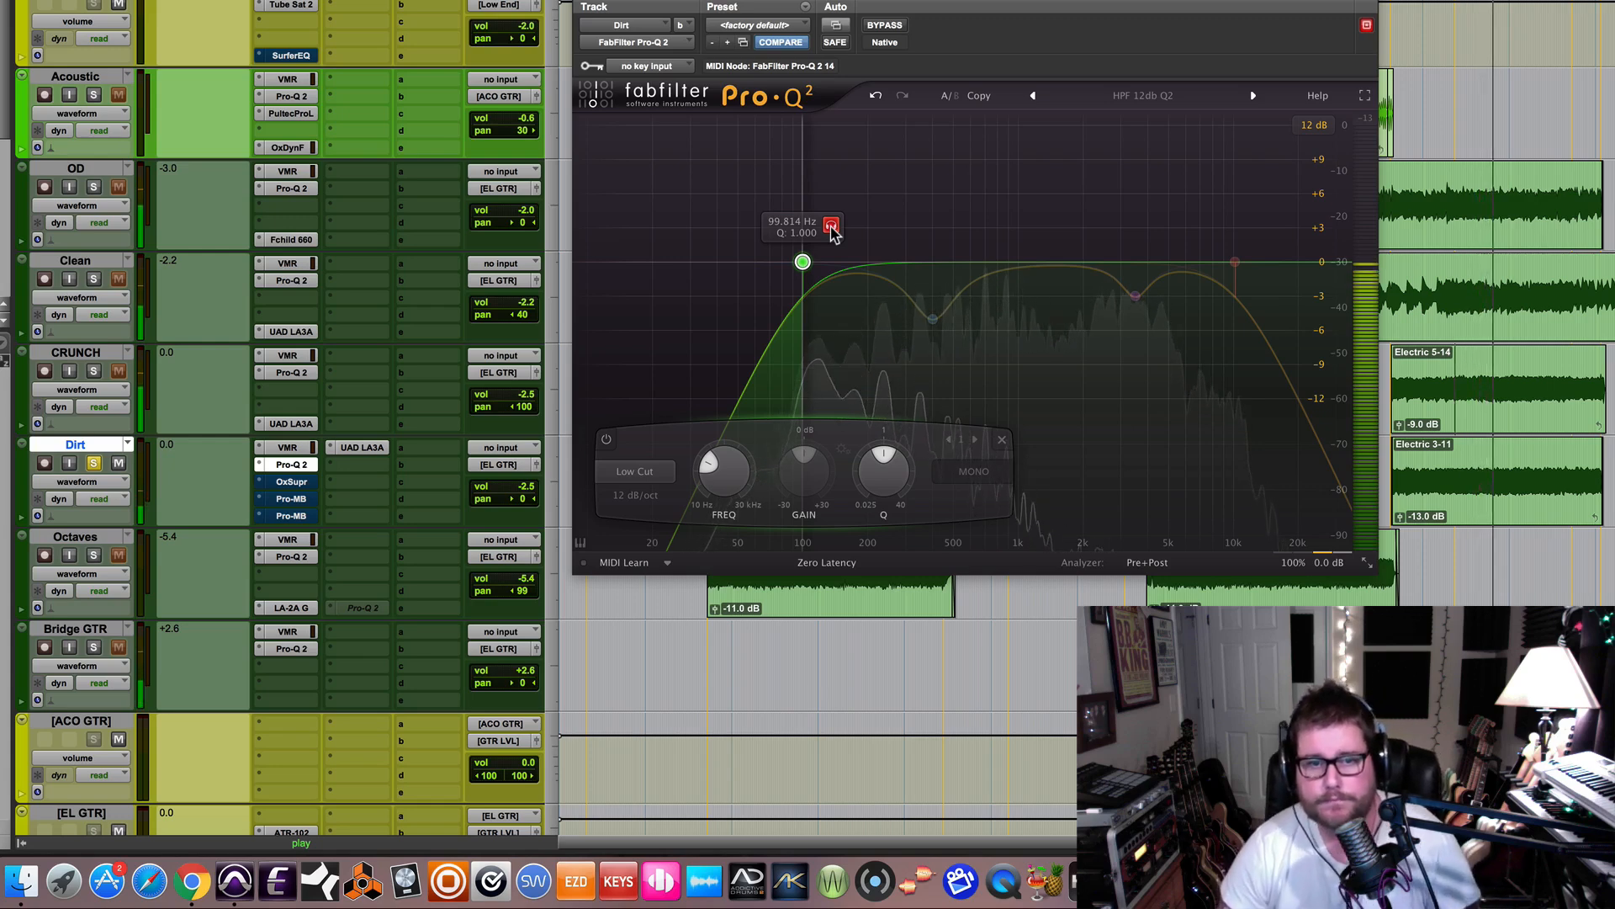
click(832, 228)
key(space)
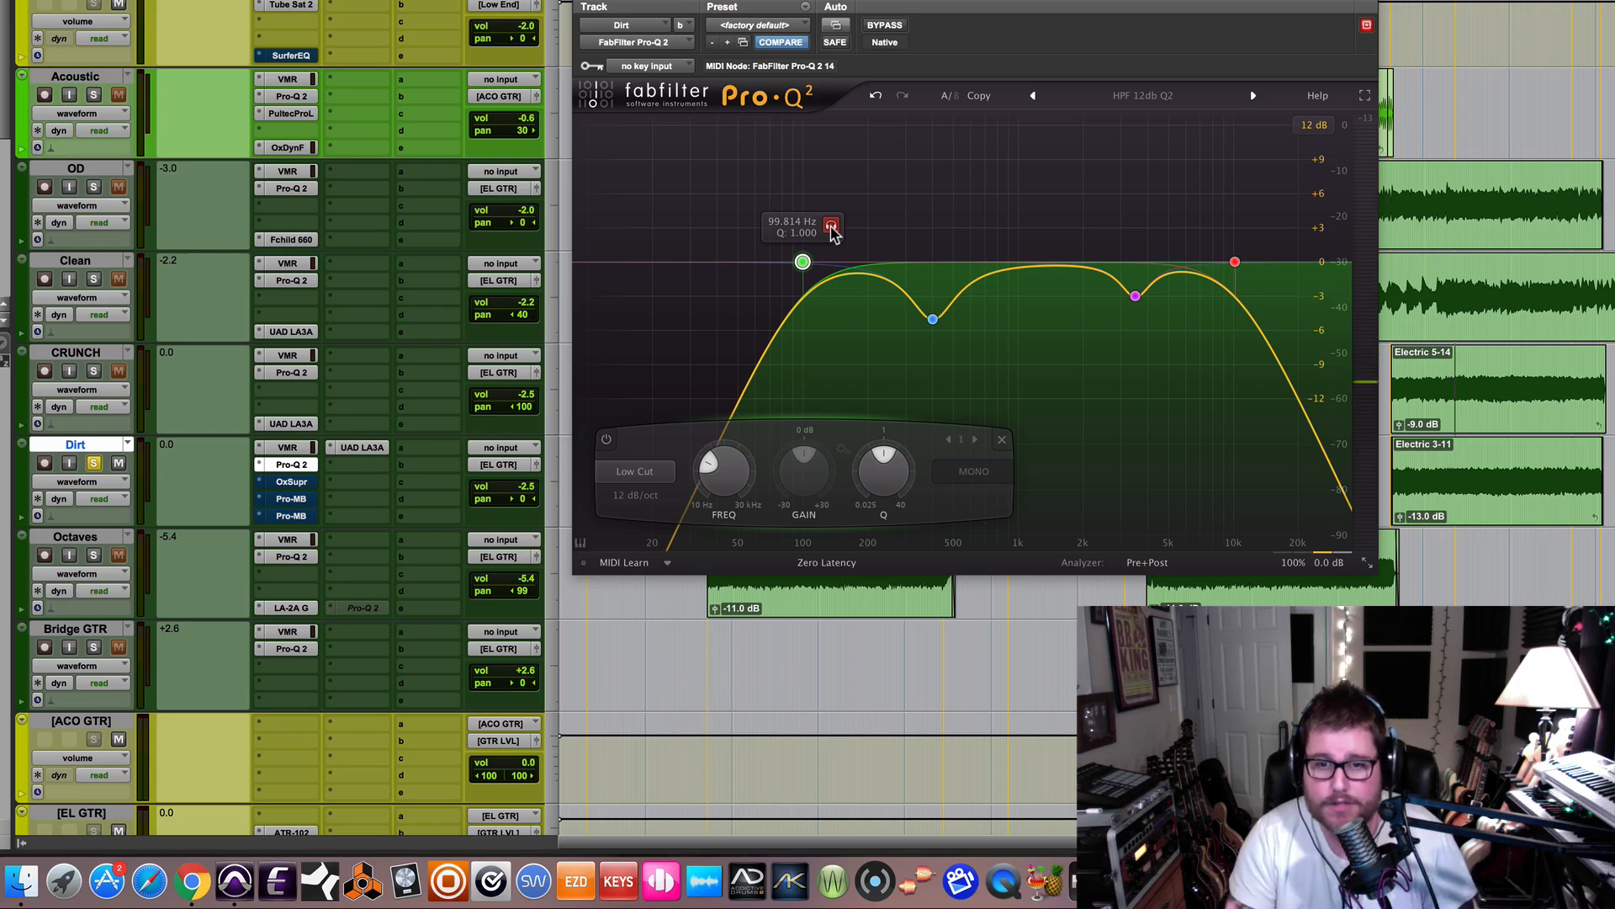
Disable the 3500 Hz bell band and audition the frequencies removed by the 10155 Hz high cut
click(1133, 297)
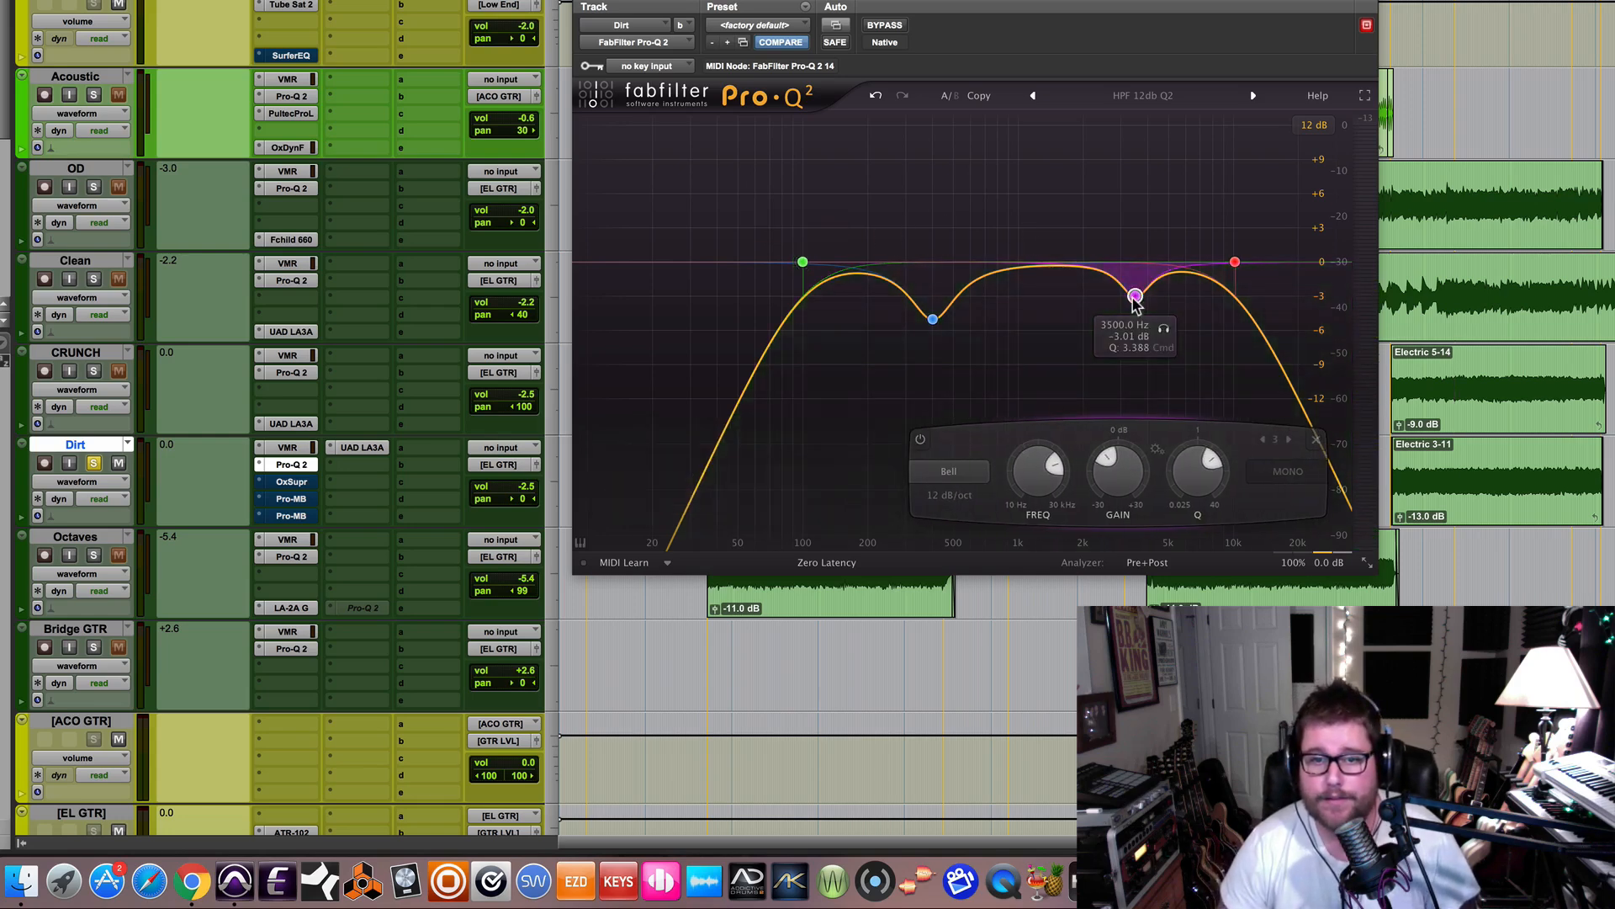
click(923, 441)
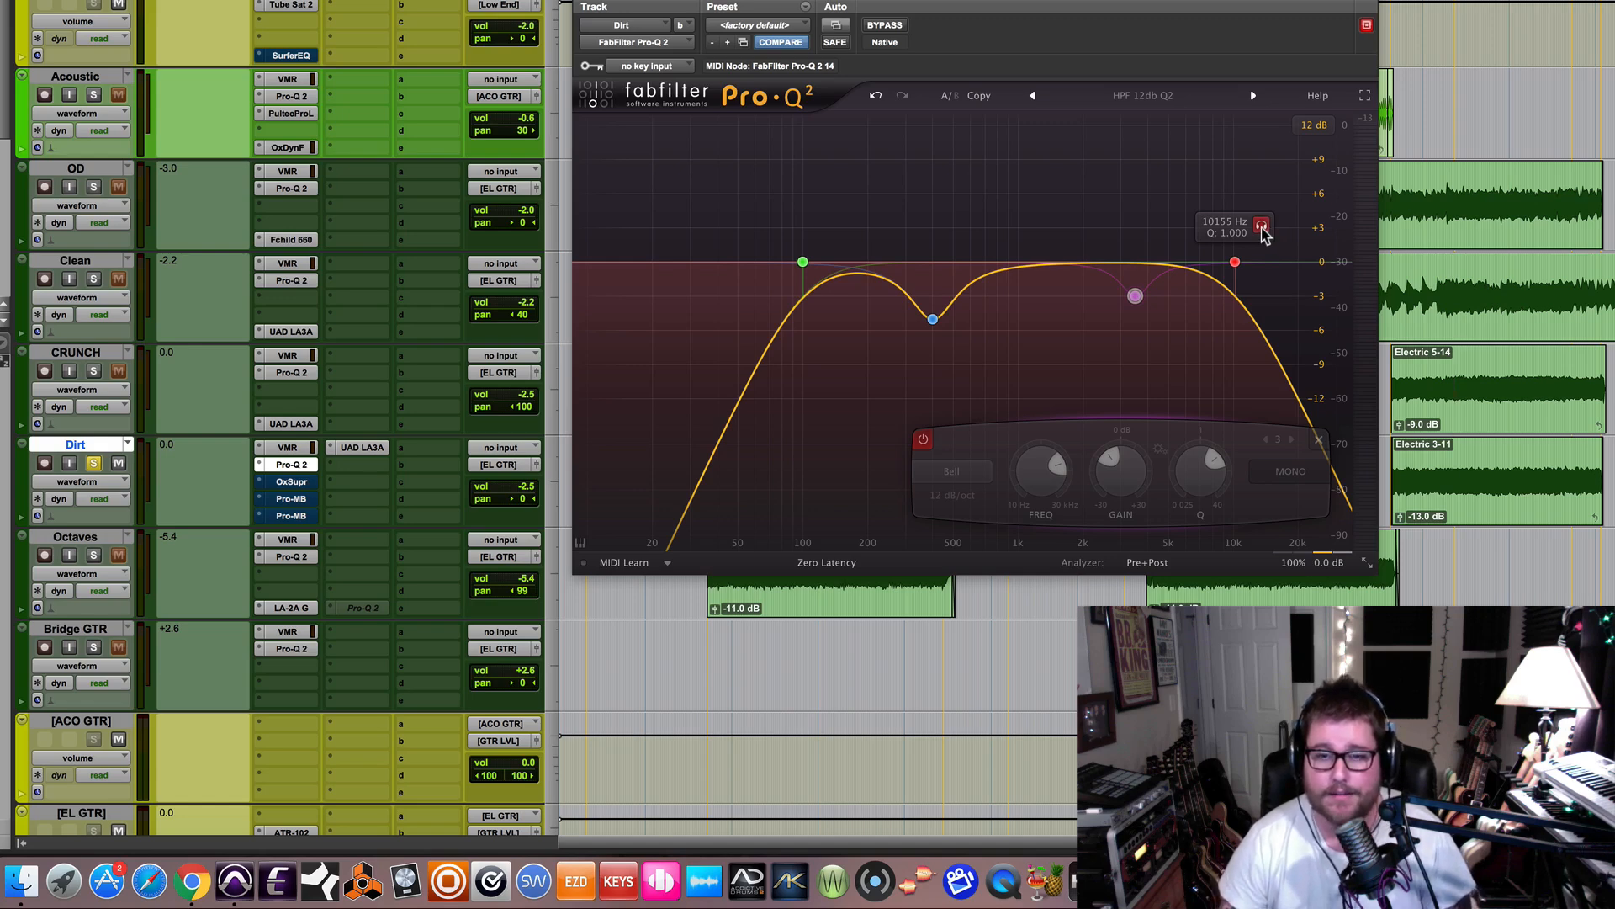
key(space)
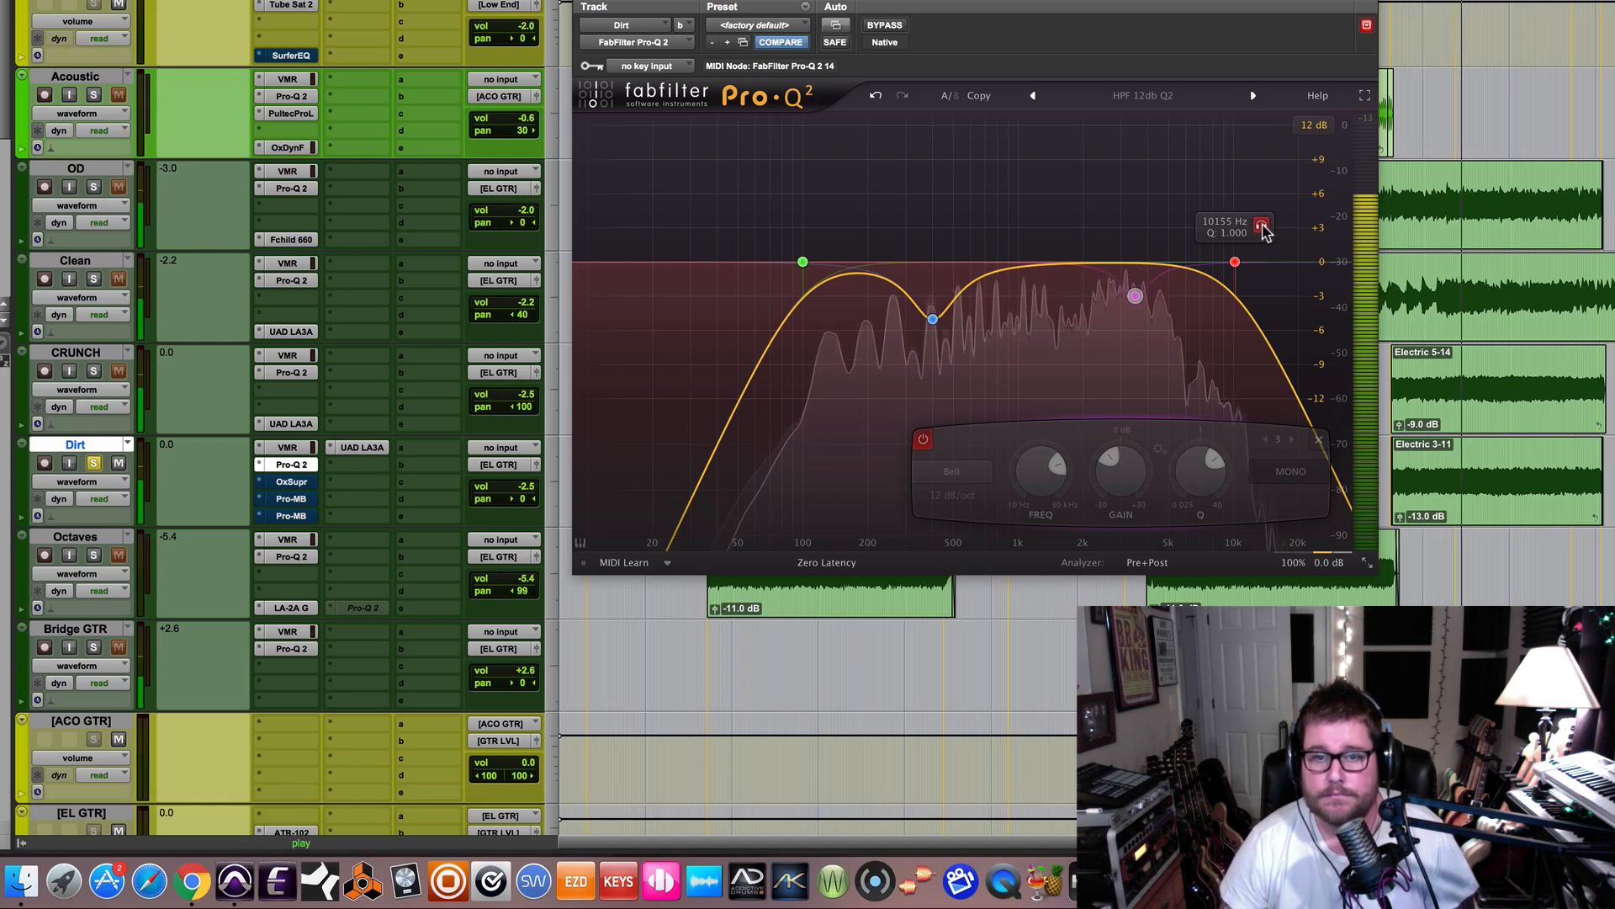
click(1263, 225)
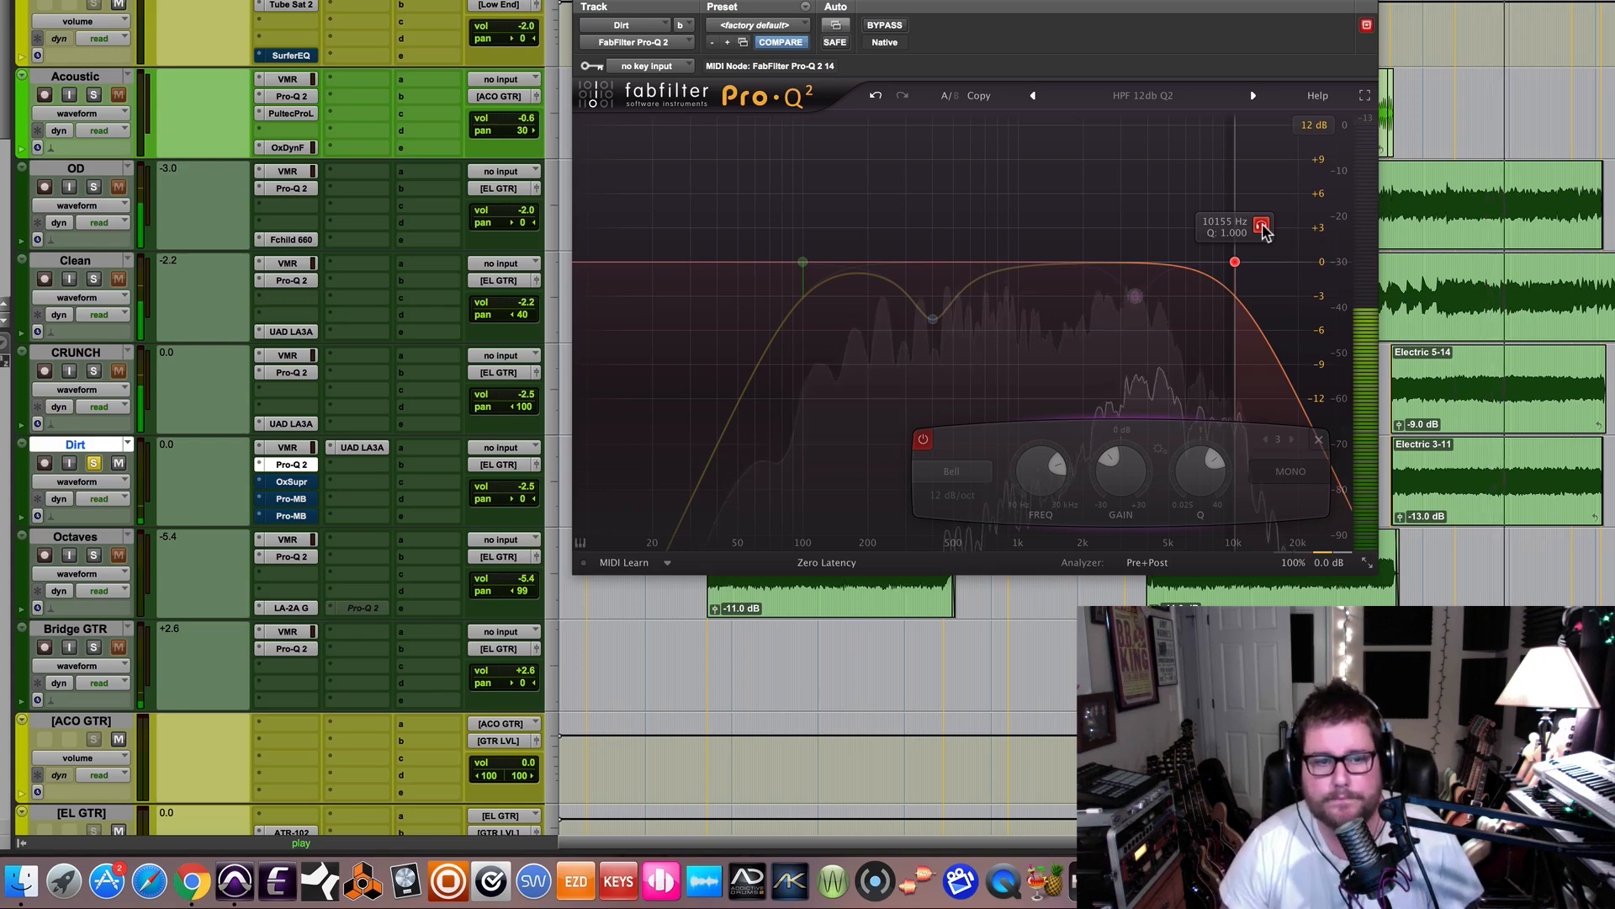
click(1262, 227)
Raise the Dirt track's volume to +3.0 and audition the high cut while shifting it to about 11203 Hz
key(space)
drag(504, 487, 504, 479)
key(space)
click(1262, 227)
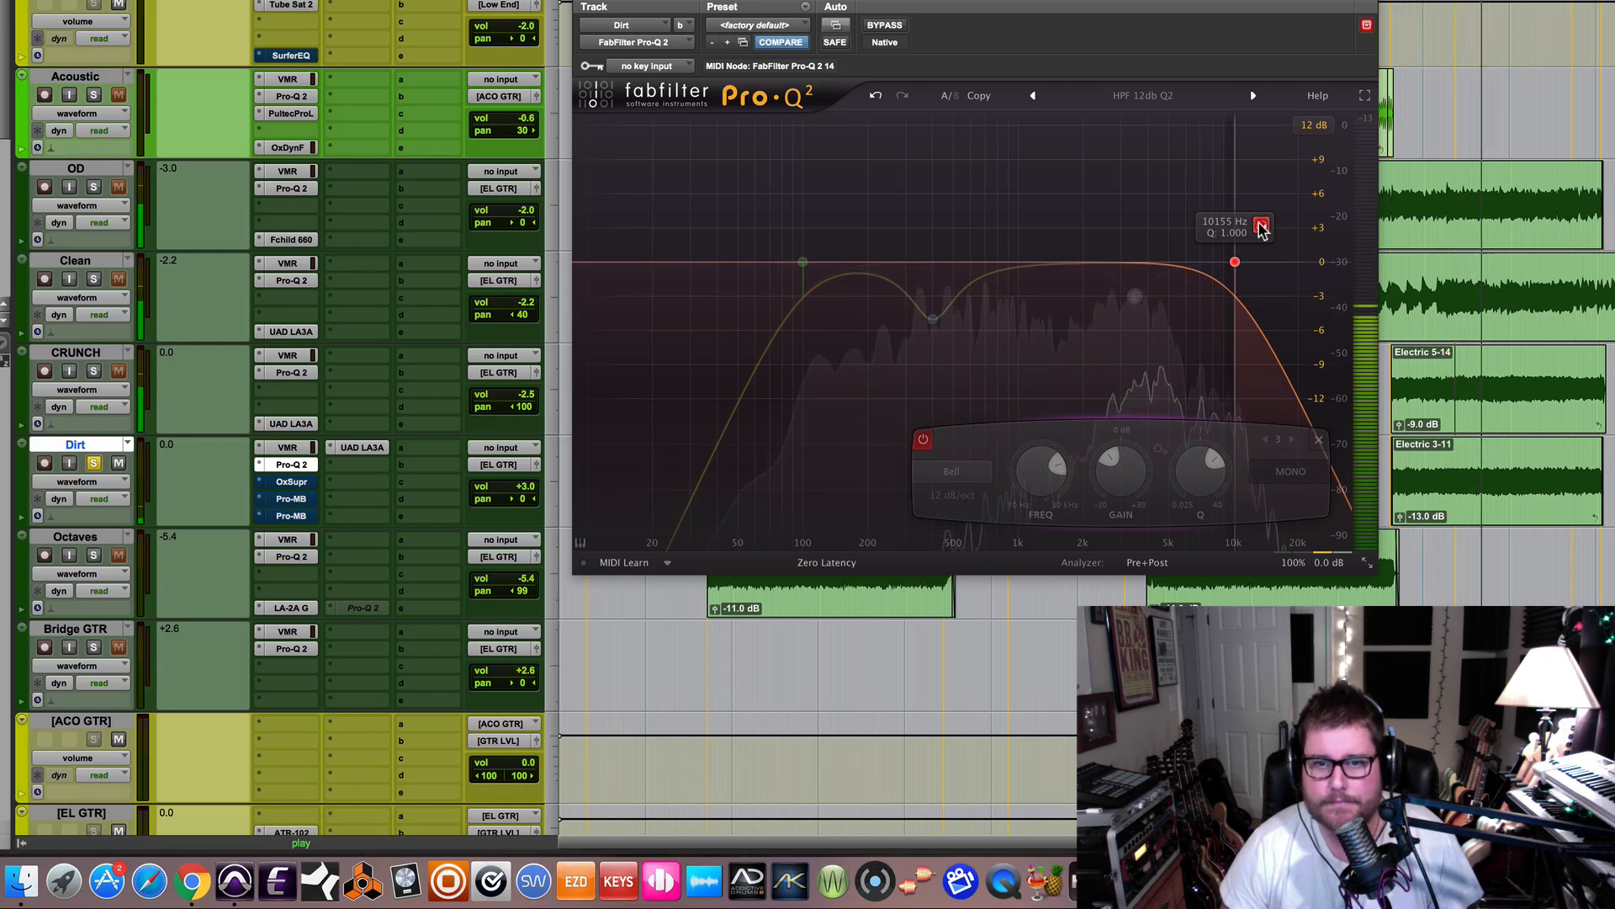
mouse_move(1263, 227)
mouse_down()
mouse_move(1178, 217)
mouse_move(1348, 240)
mouse_move(1266, 233)
mouse_up()
key(space)
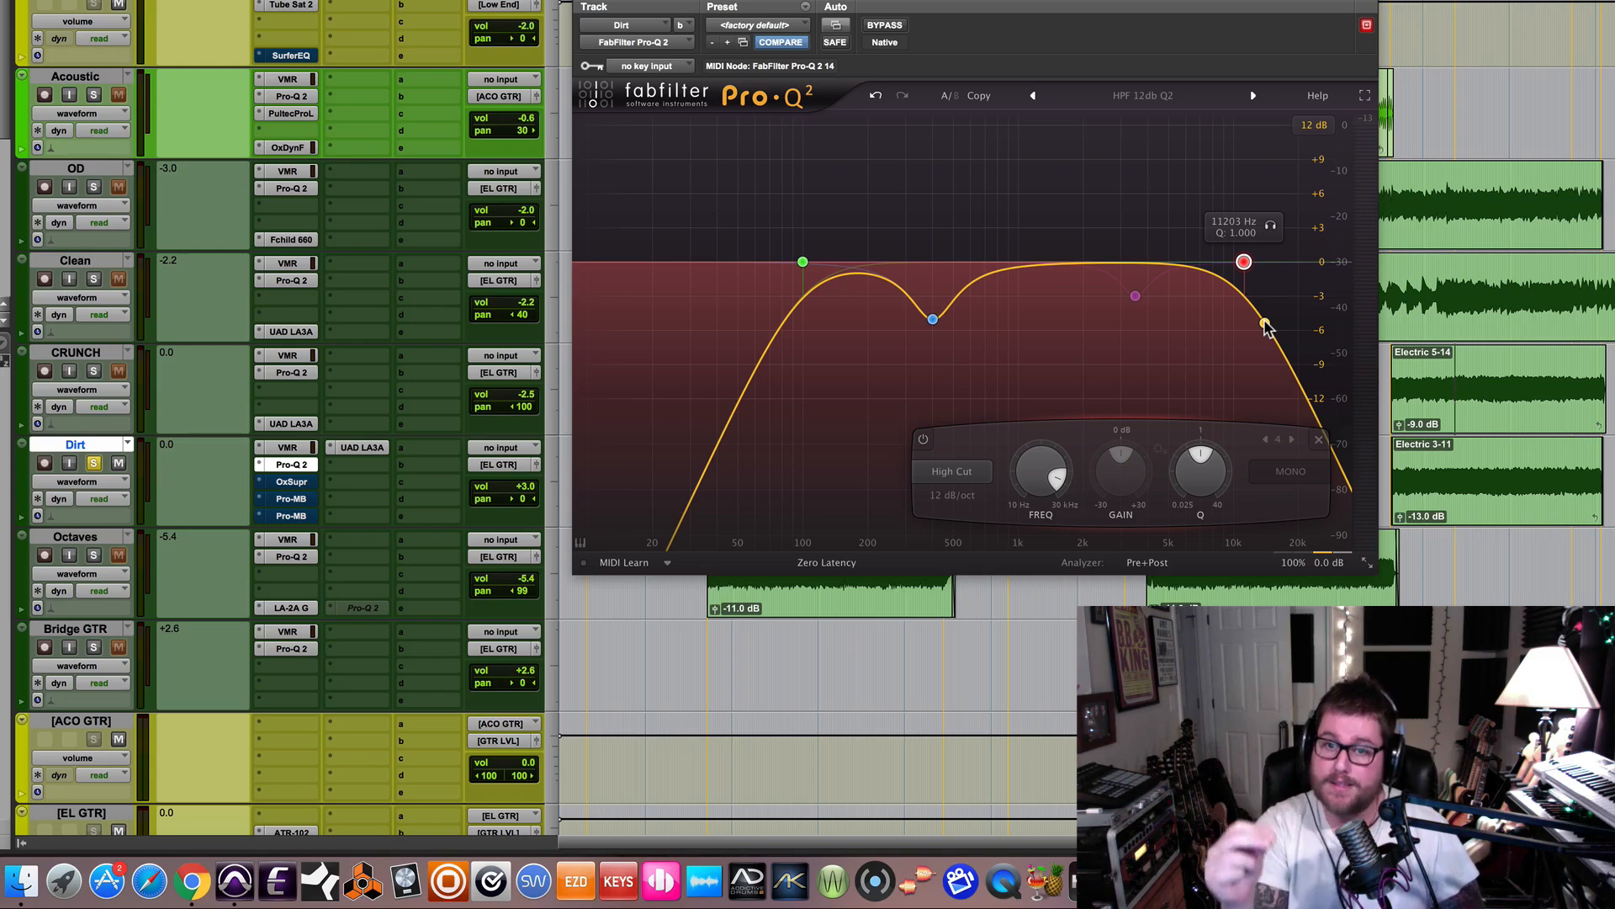
Audition the high cut band during playback and lower its frequency to about 9143 Hz
key(space)
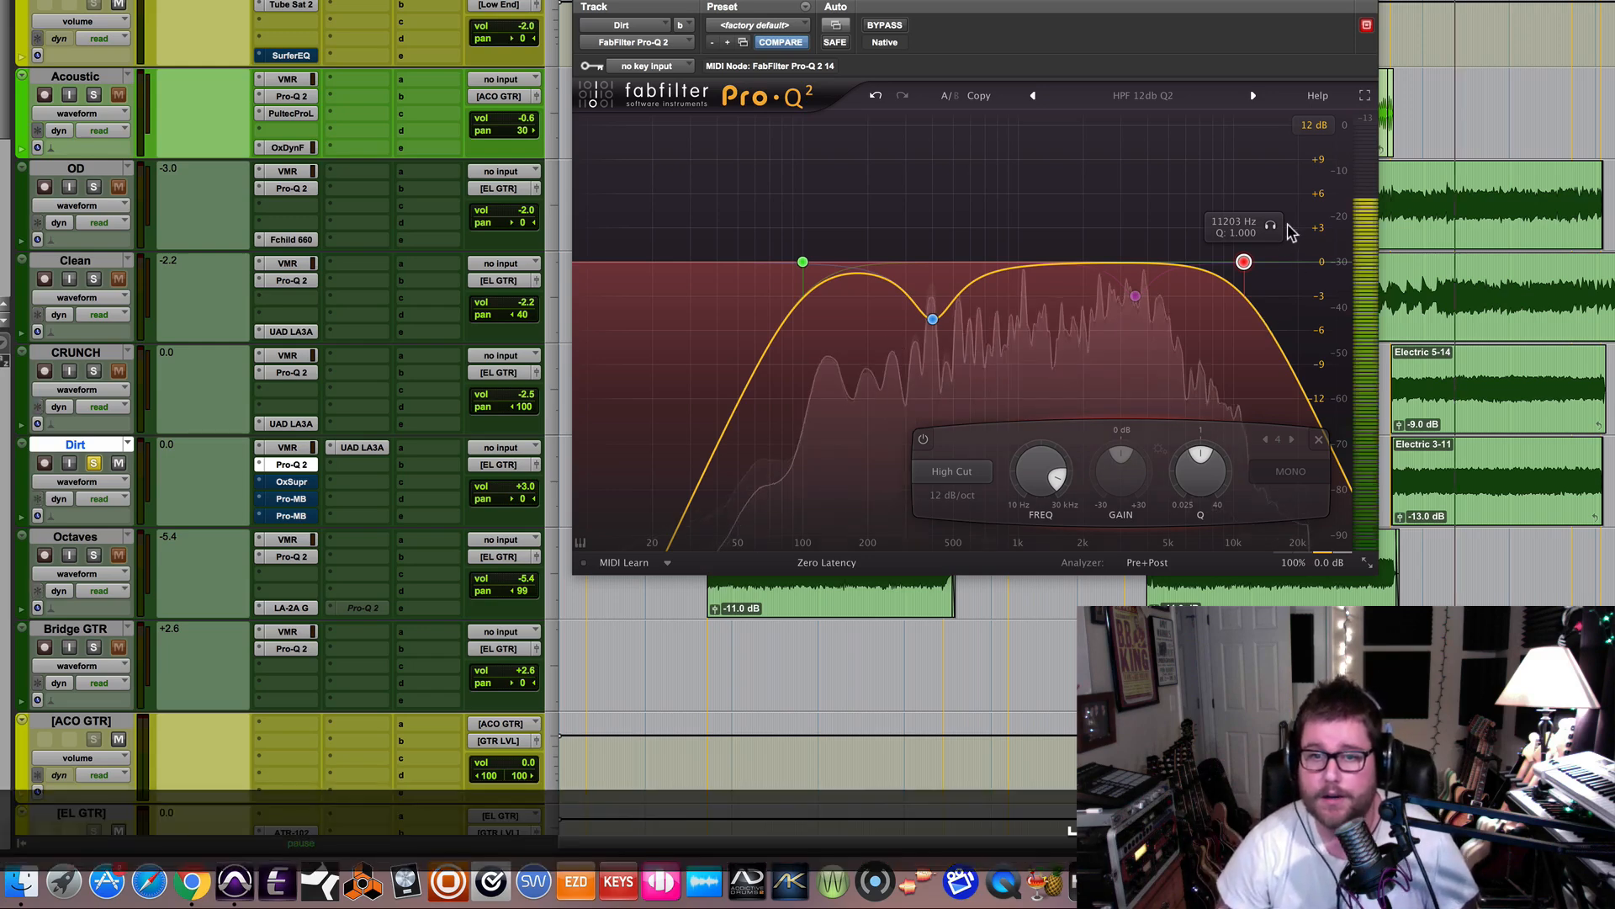
click(1271, 225)
drag(1272, 234, 1251, 262)
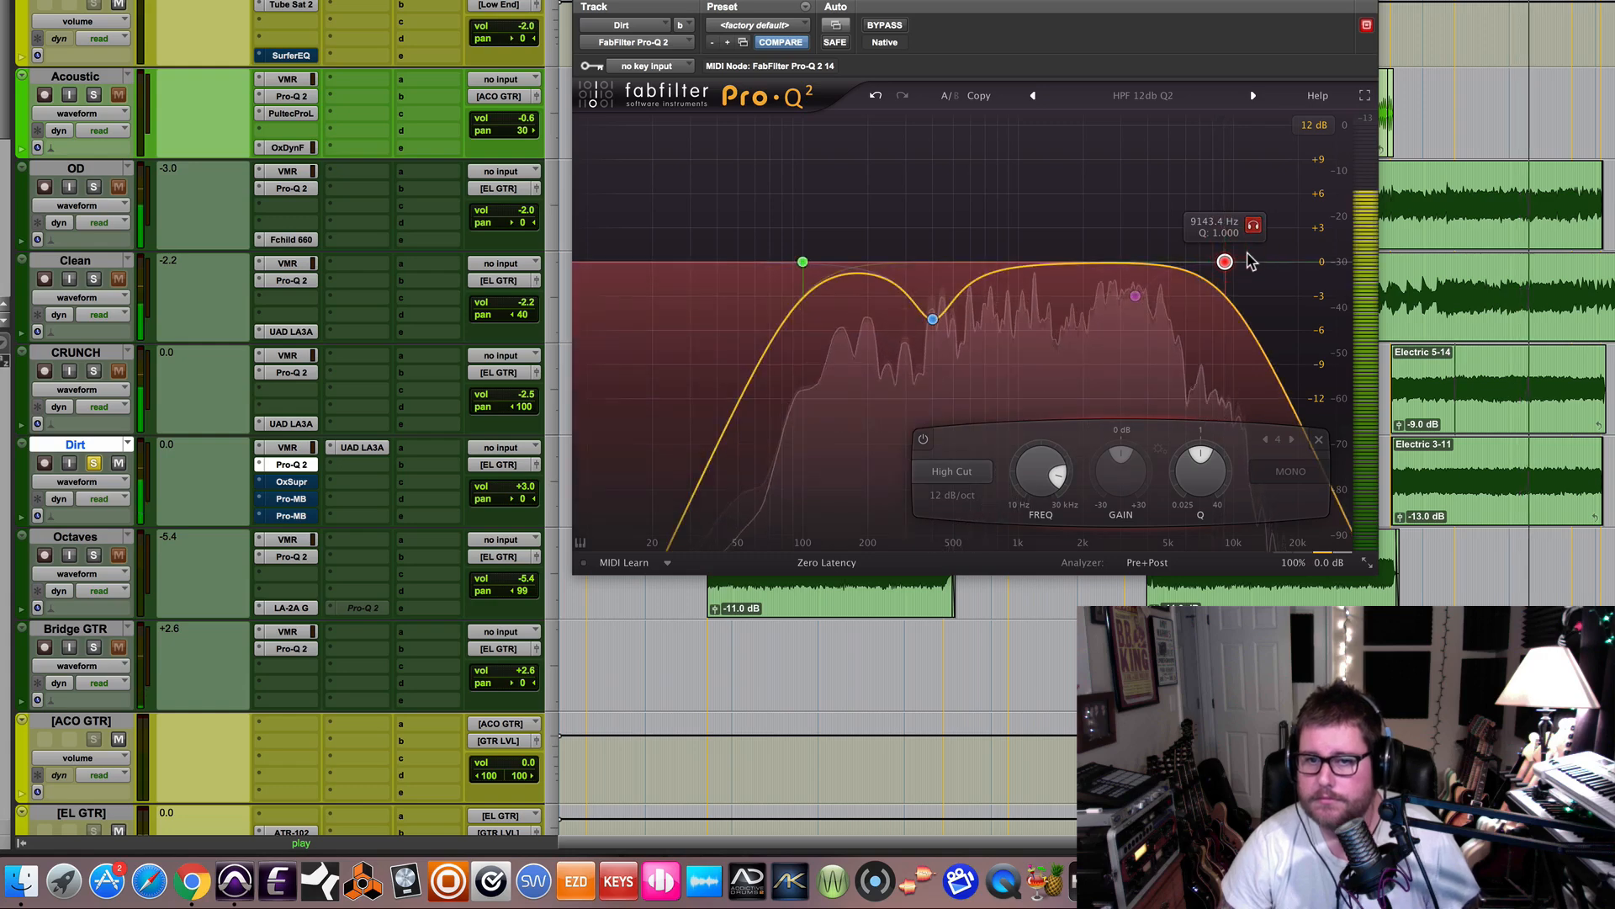
key(space)
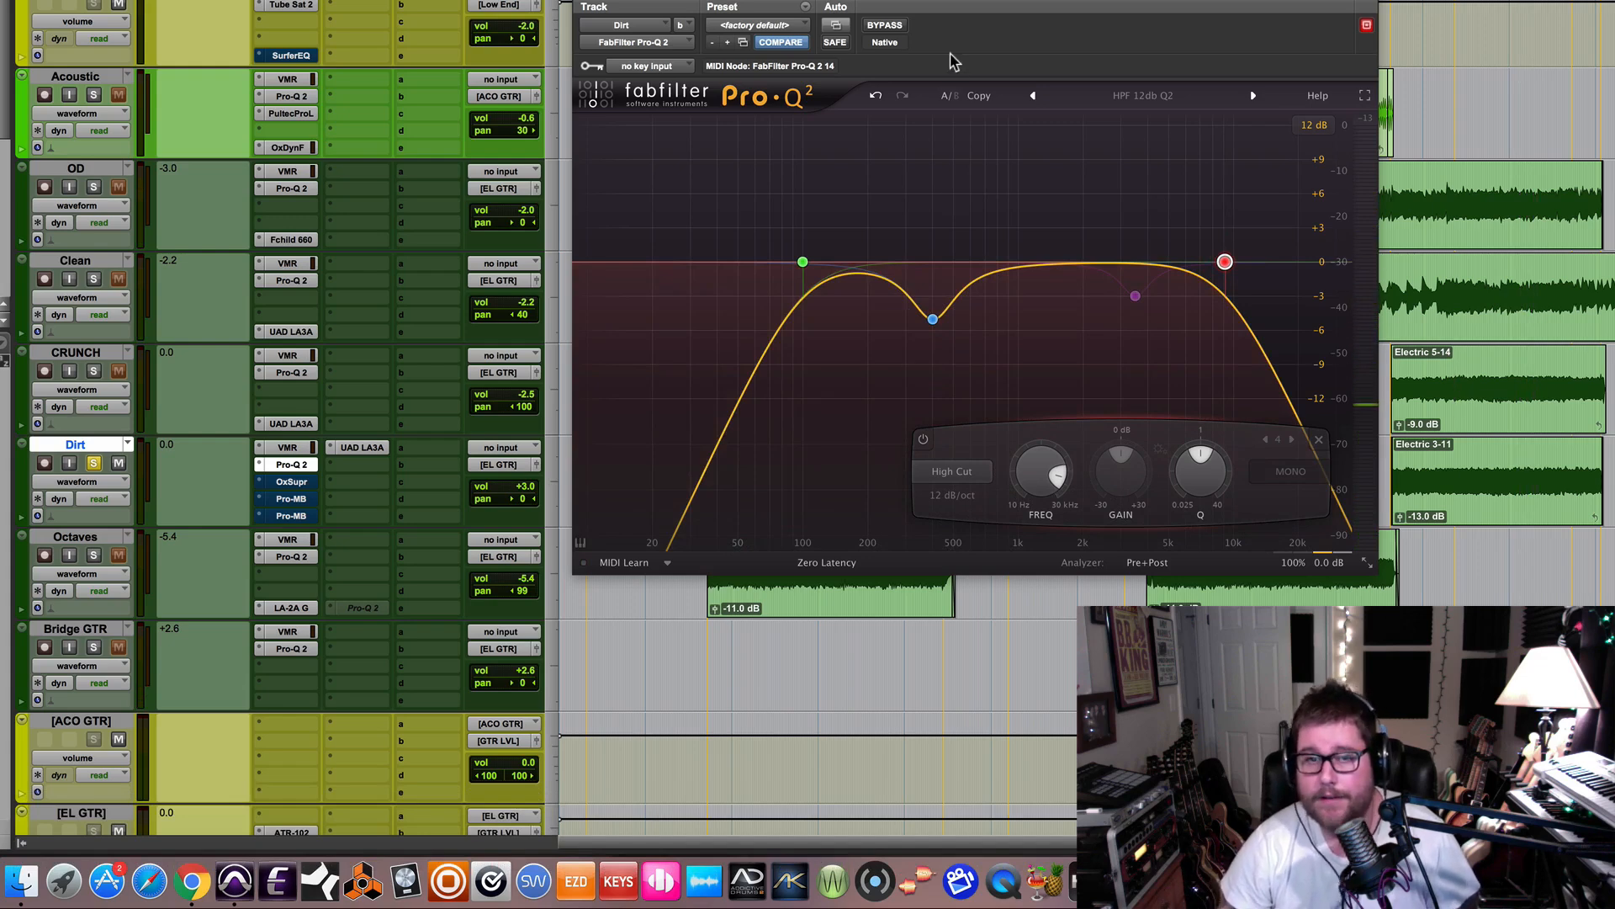
Compare the Dirt guitar with and without the equalizer by bypassing and re-enabling Pro-Q 2 twice during playback
key(space)
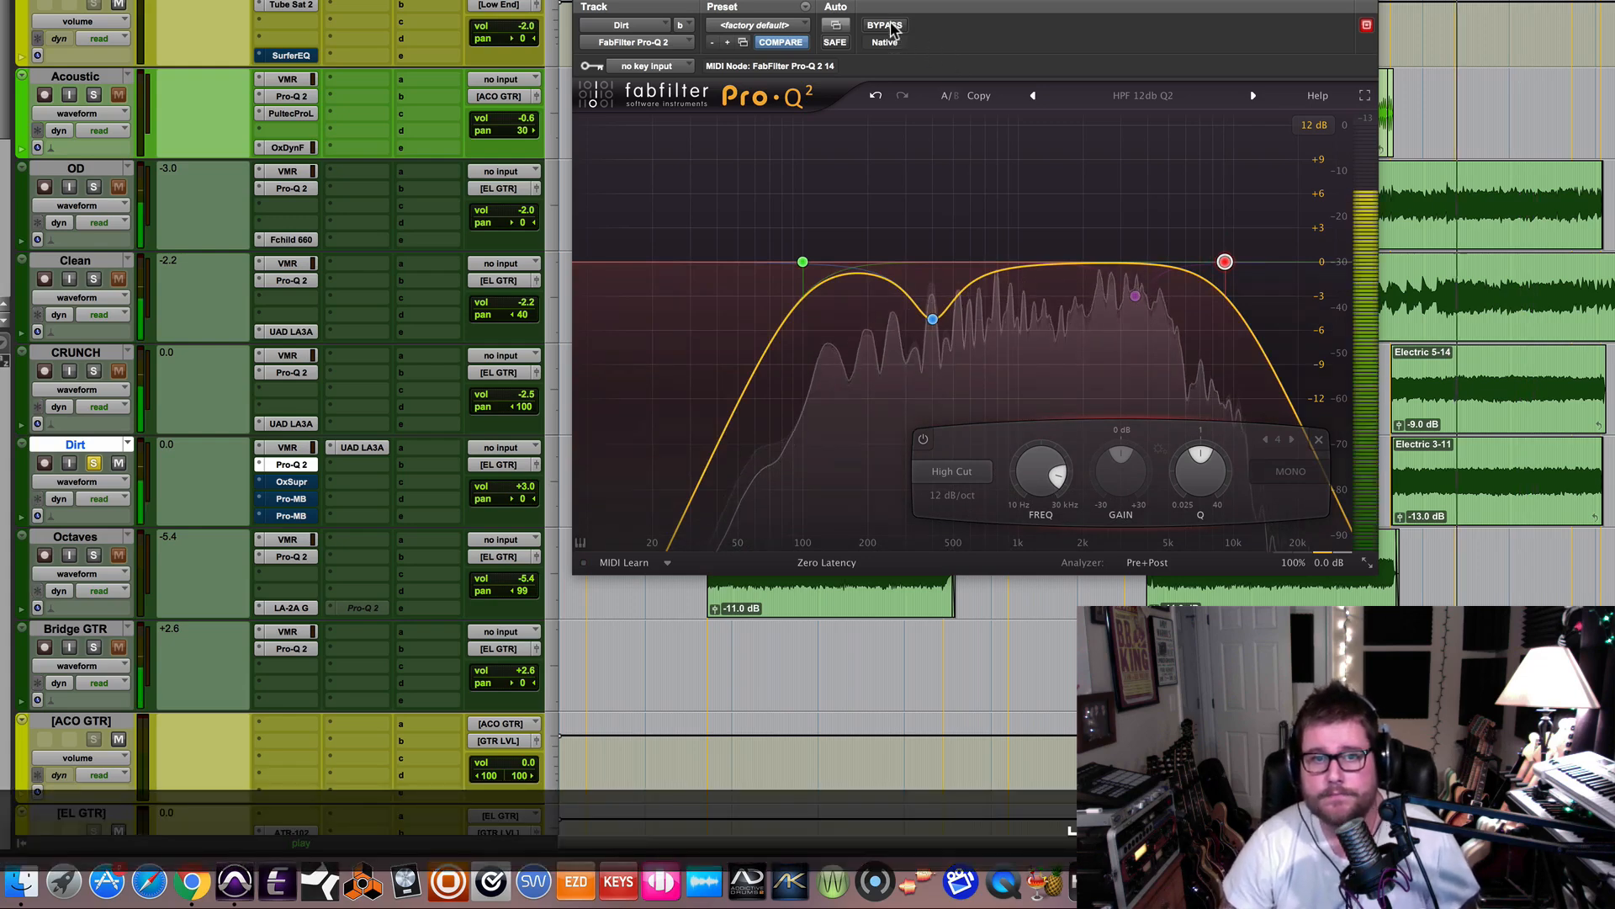
click(888, 26)
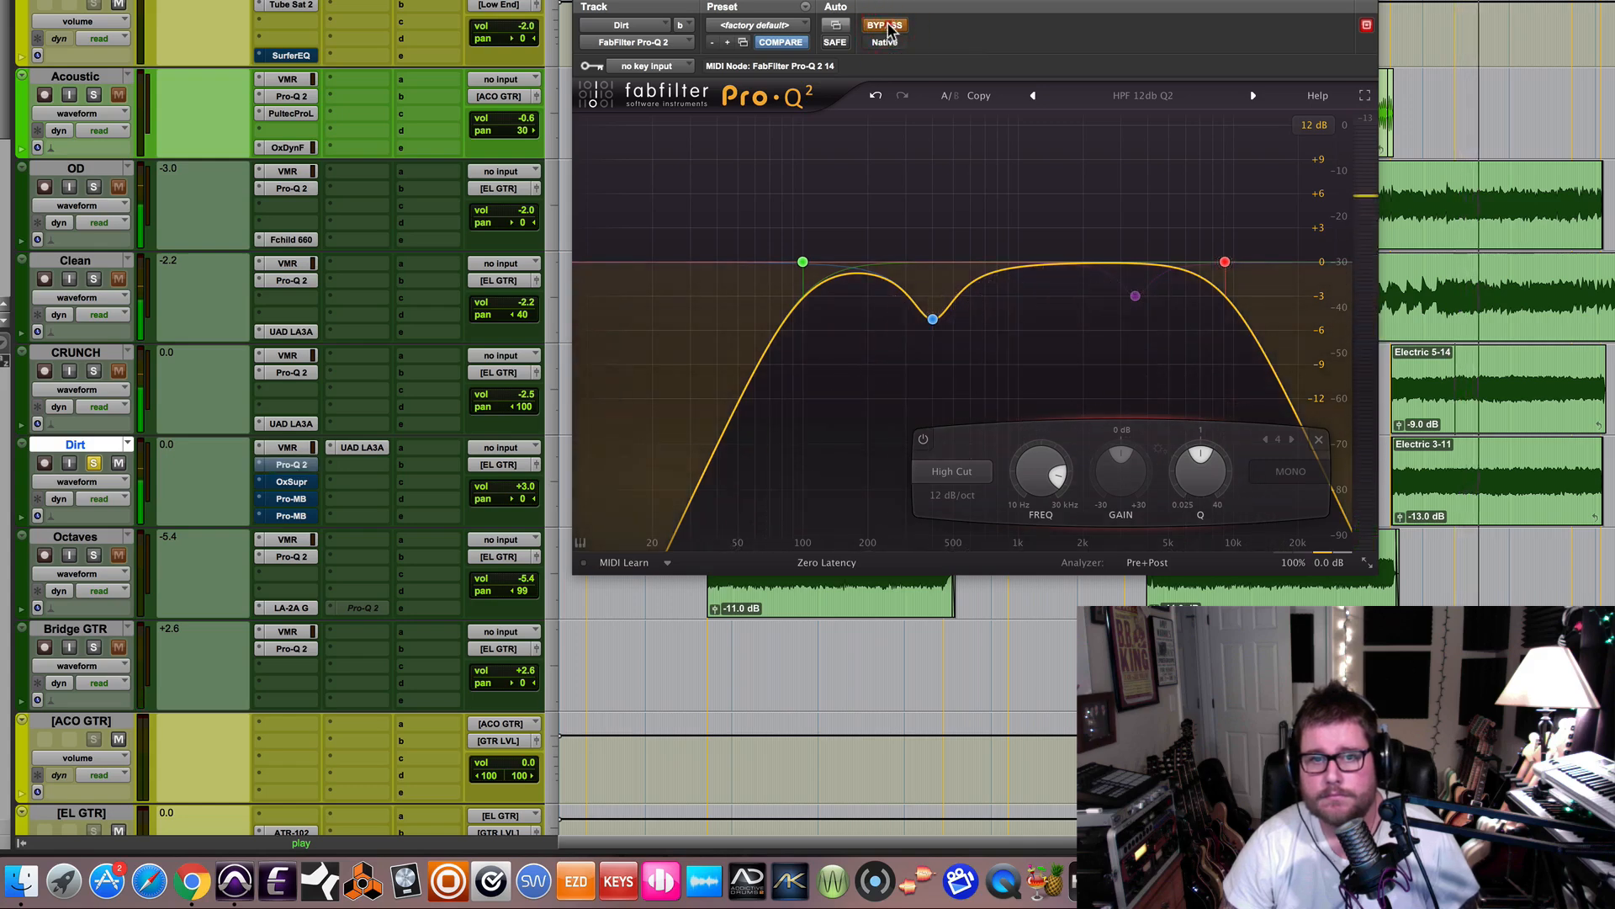
click(888, 26)
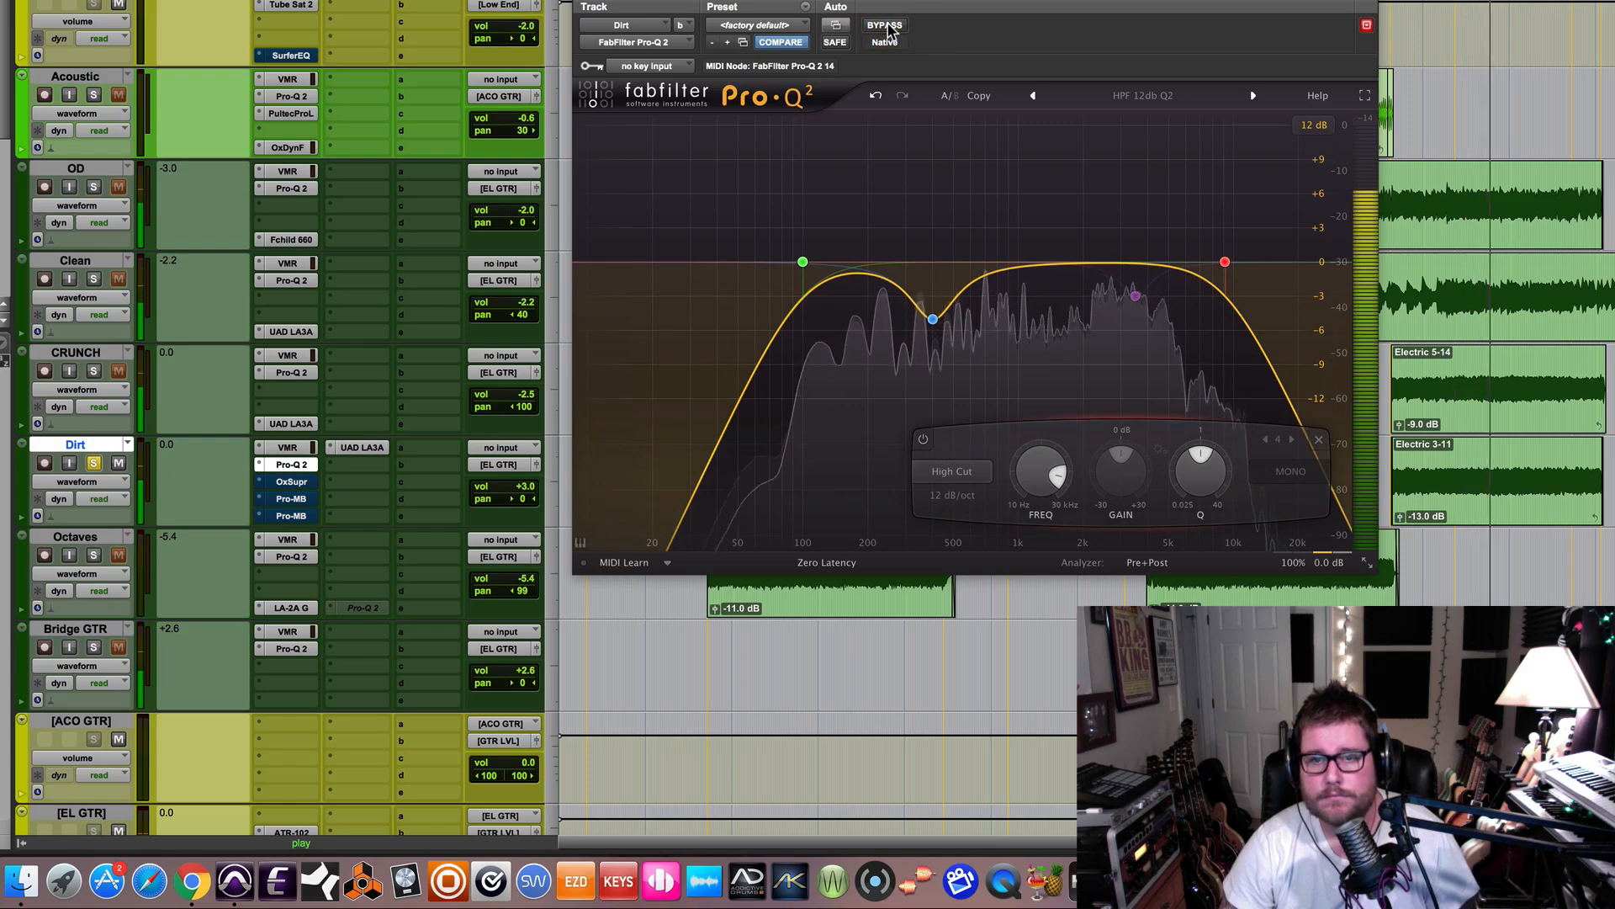
click(888, 26)
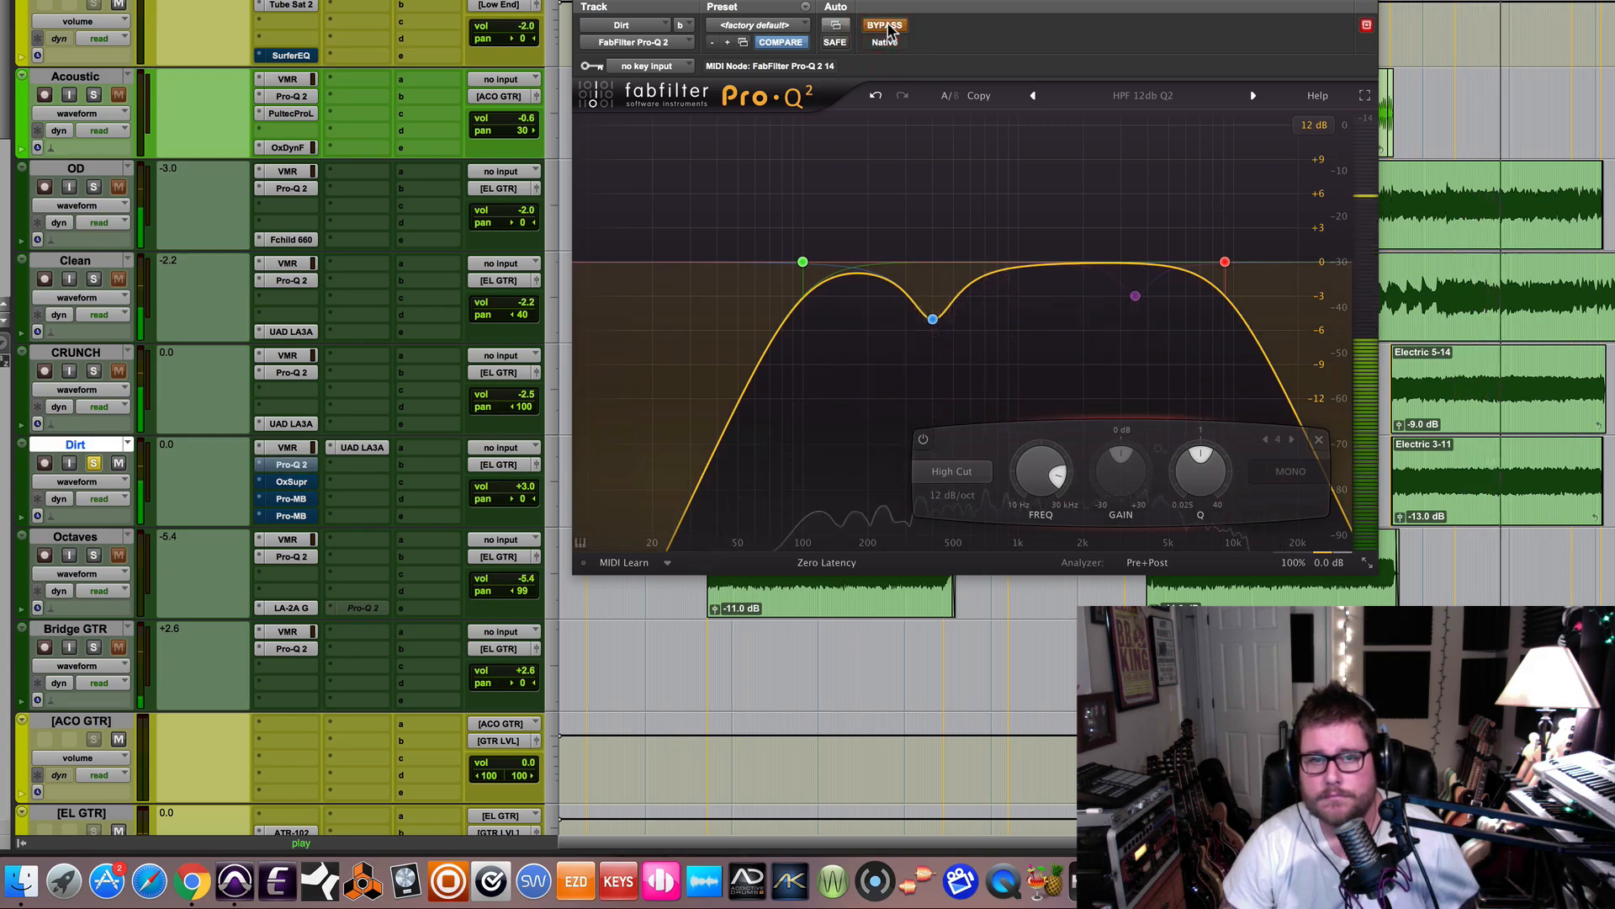
click(888, 26)
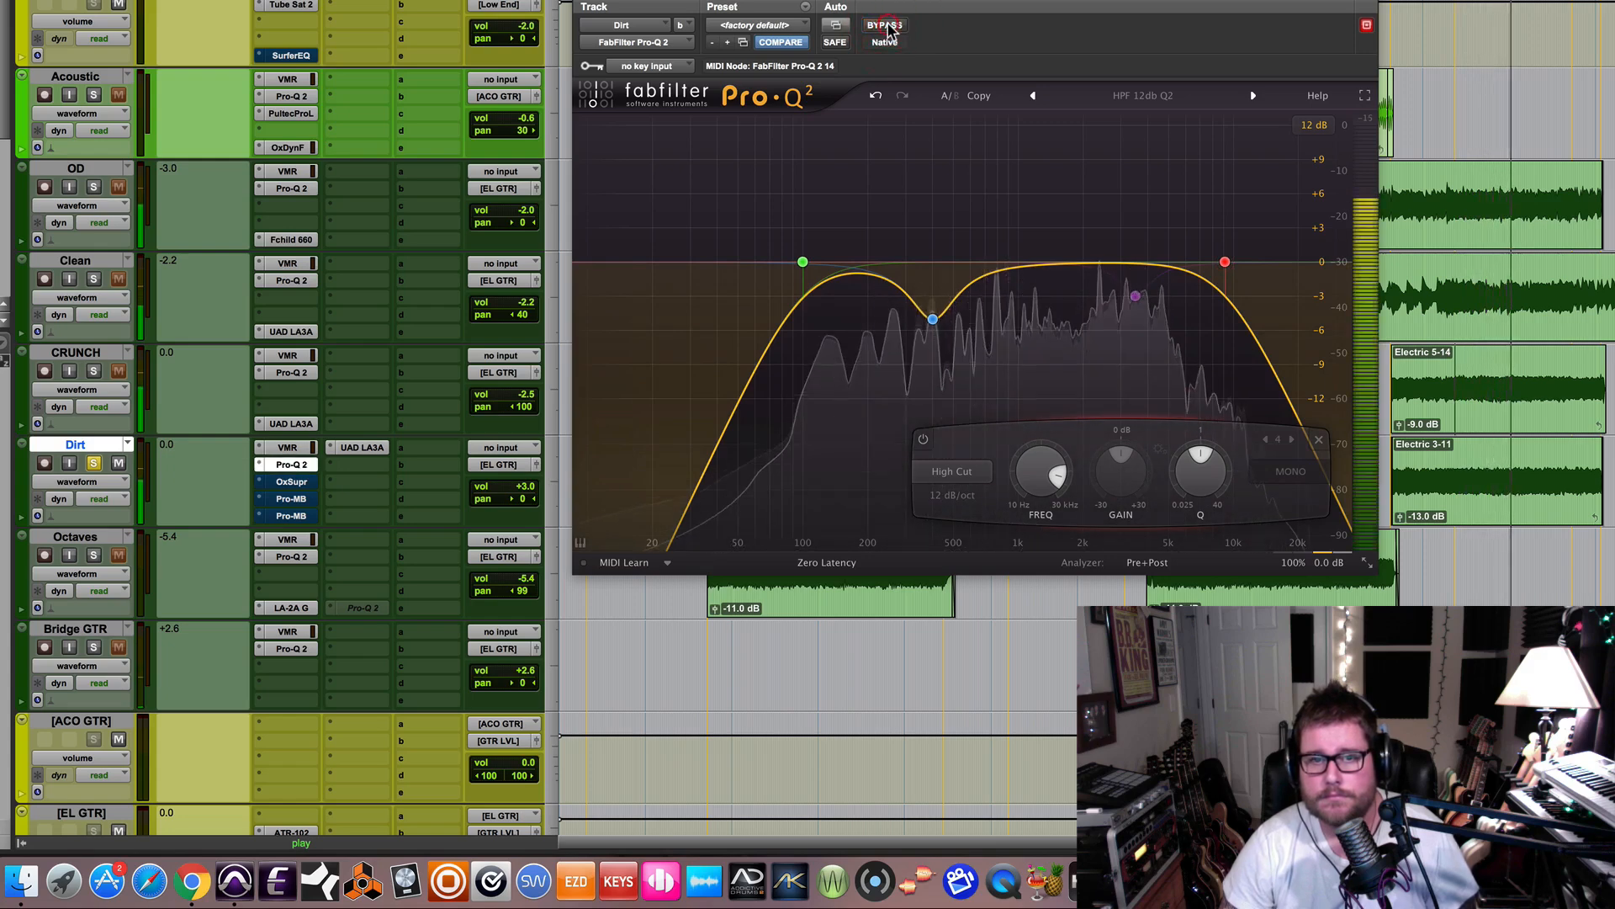
key(space)
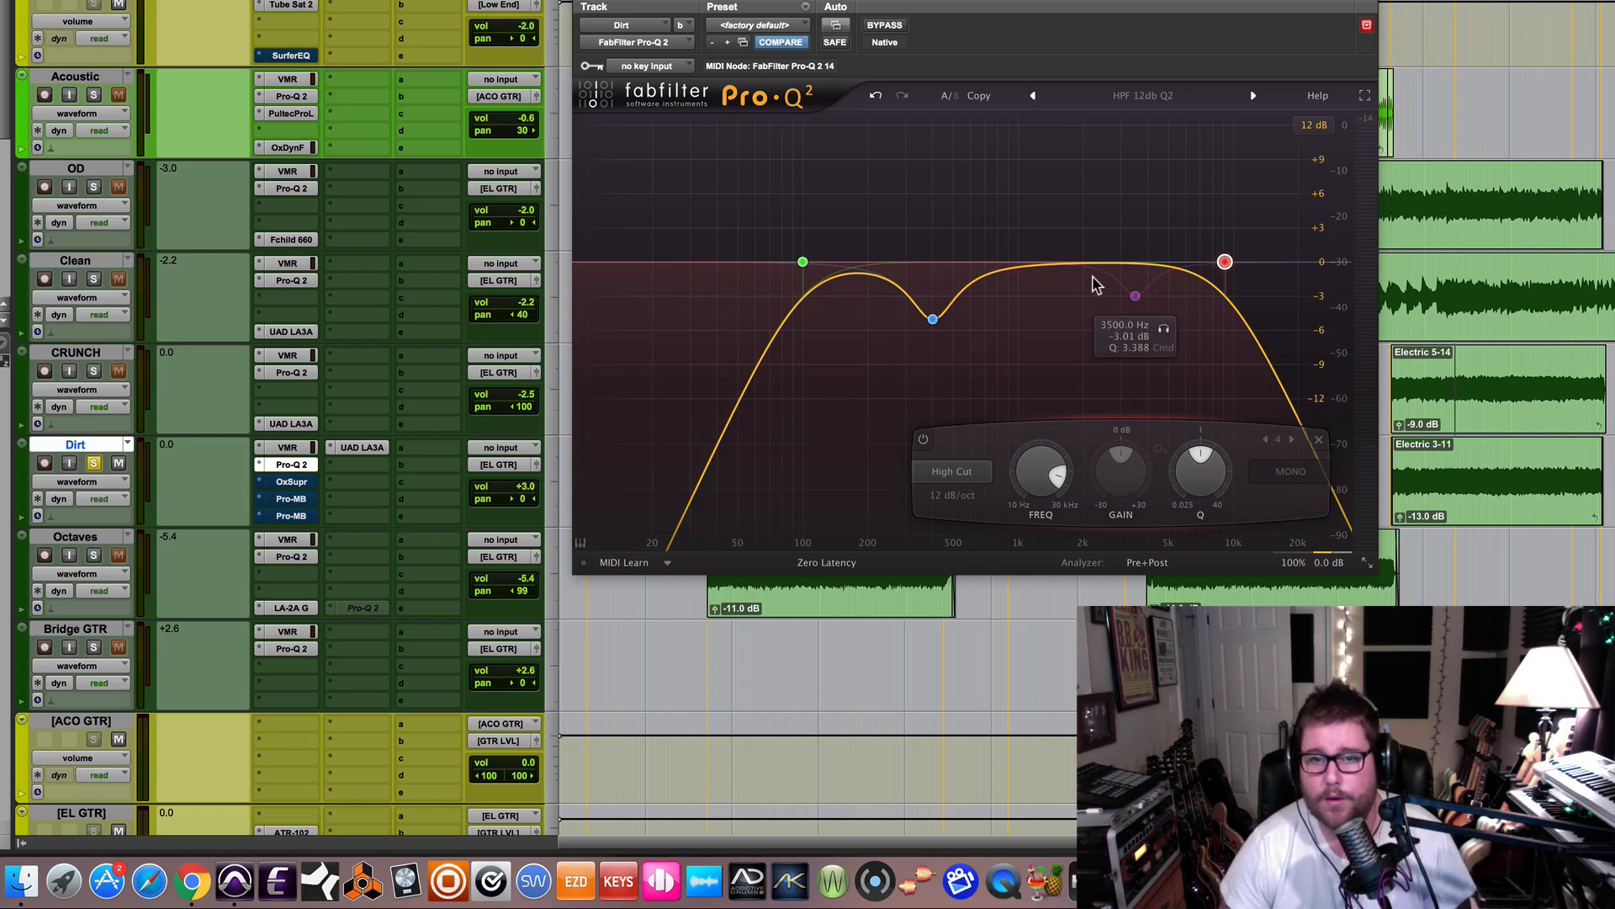
Disable the high cut band in the Dirt track's Pro-Q 2
click(923, 438)
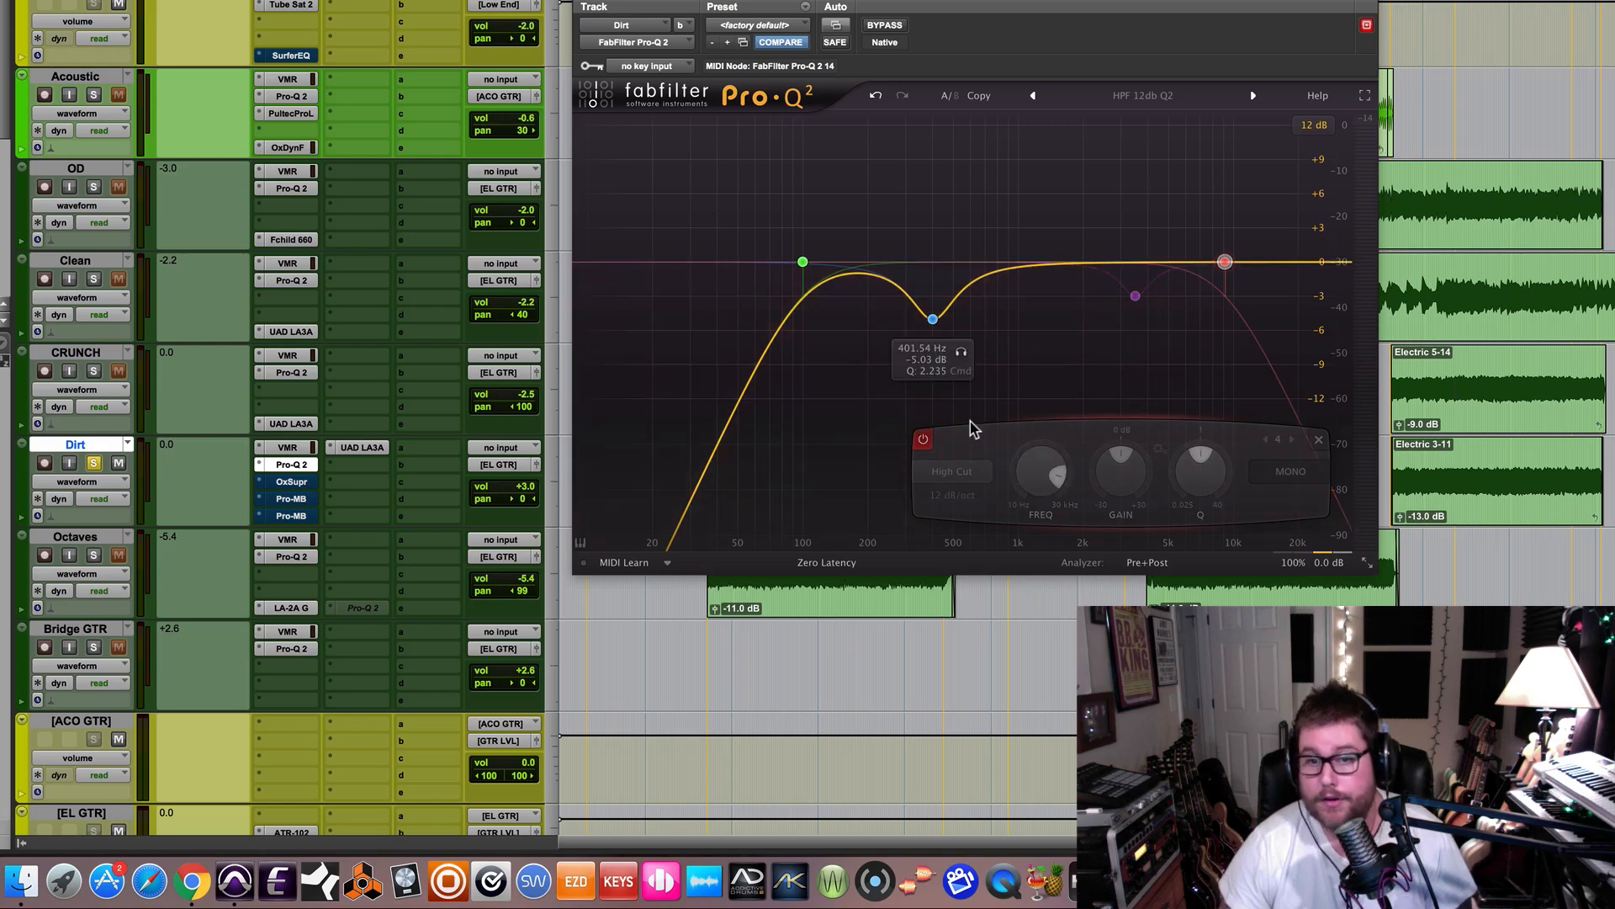
Compare the Dirt guitar's high cut band on and off, and leave the band enabled
click(924, 438)
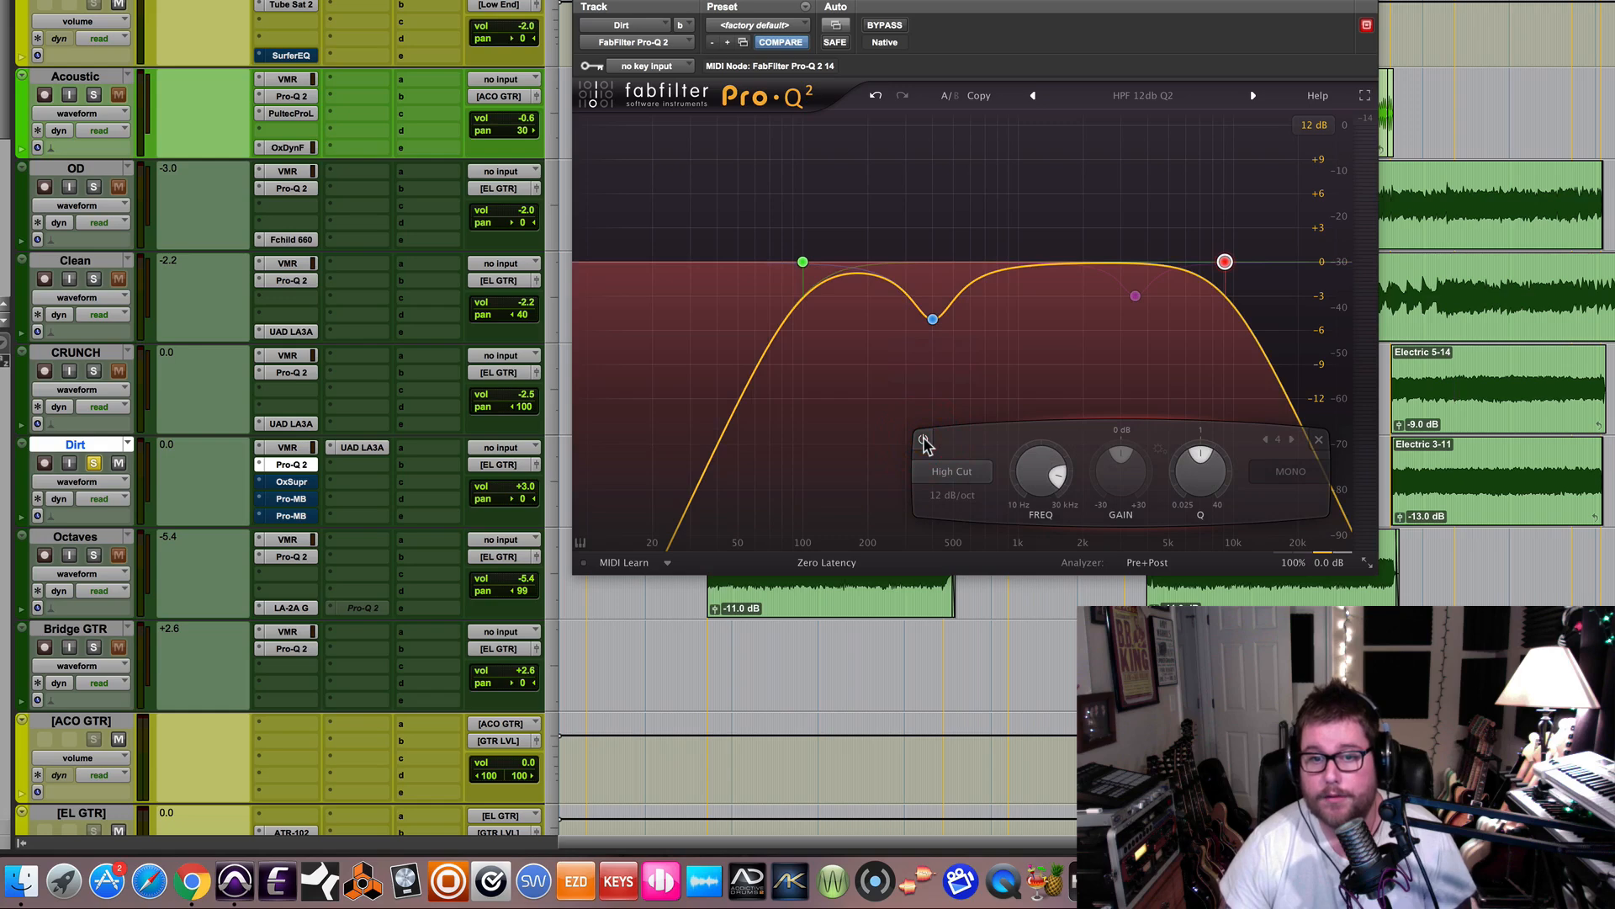
click(923, 438)
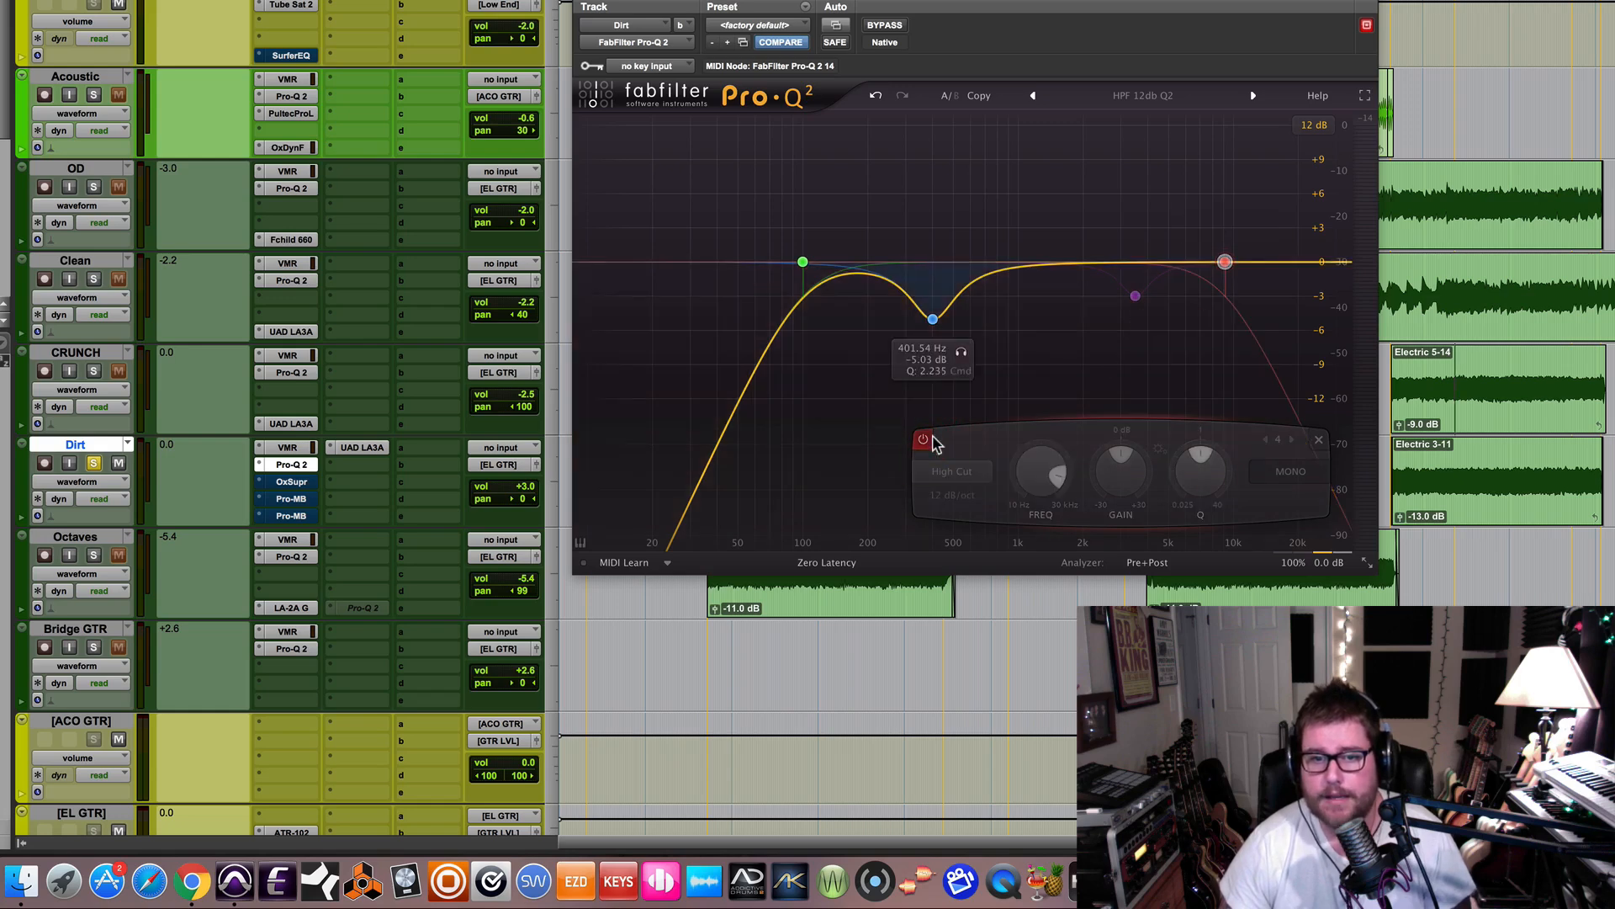
click(923, 439)
Enable the 3500 Hz bell cut and audition its frequency range soloed and unsoloed during playback
click(1135, 296)
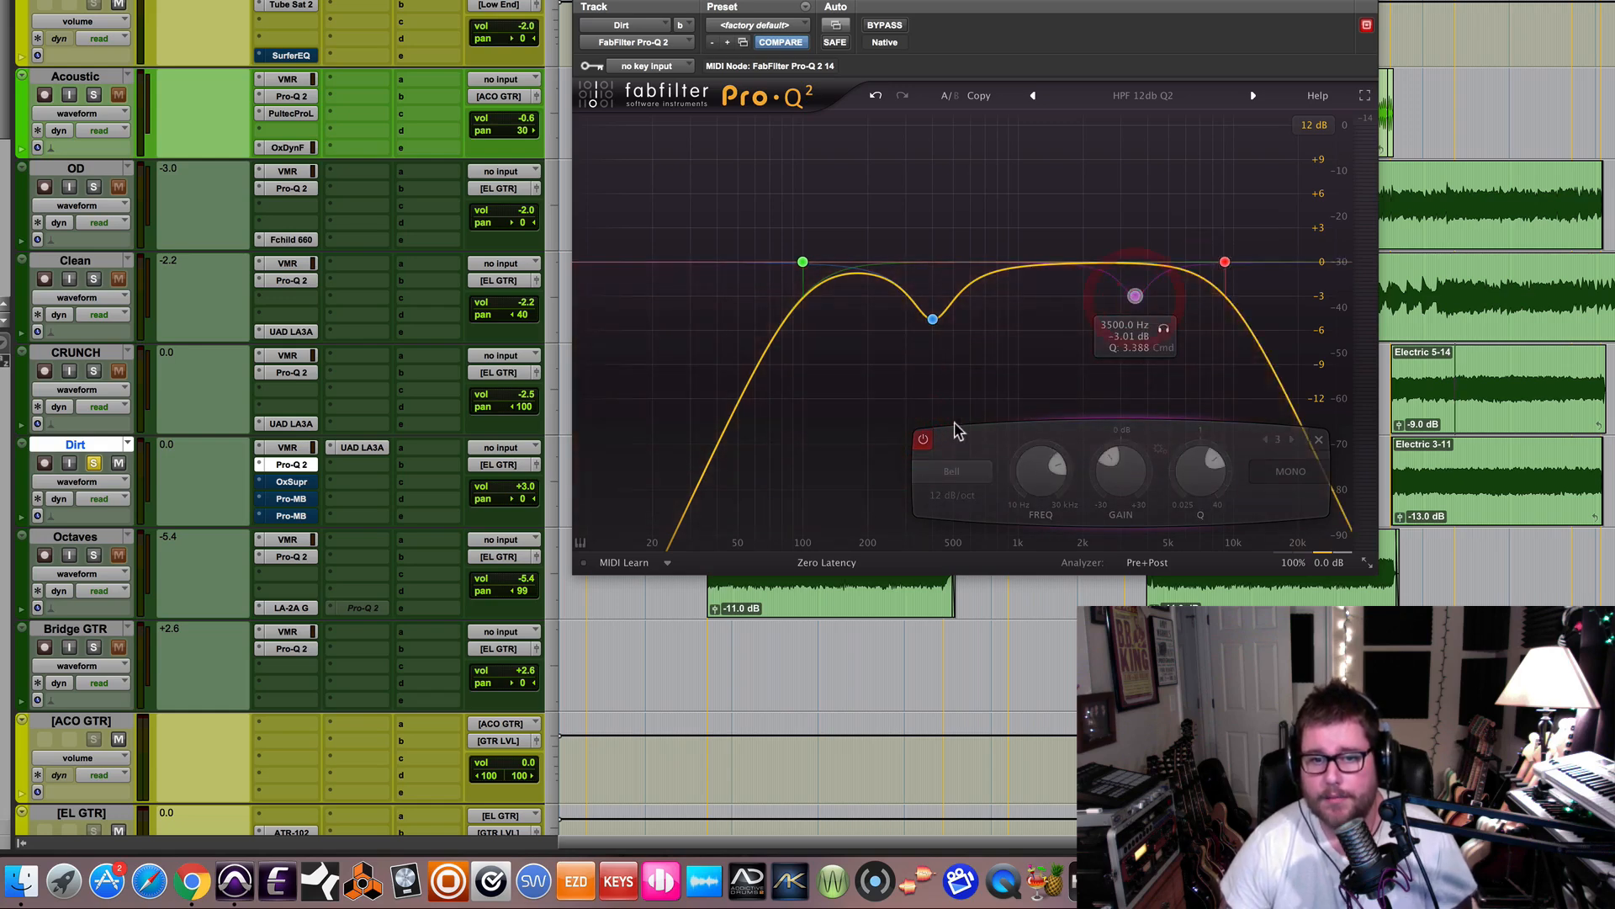
click(923, 439)
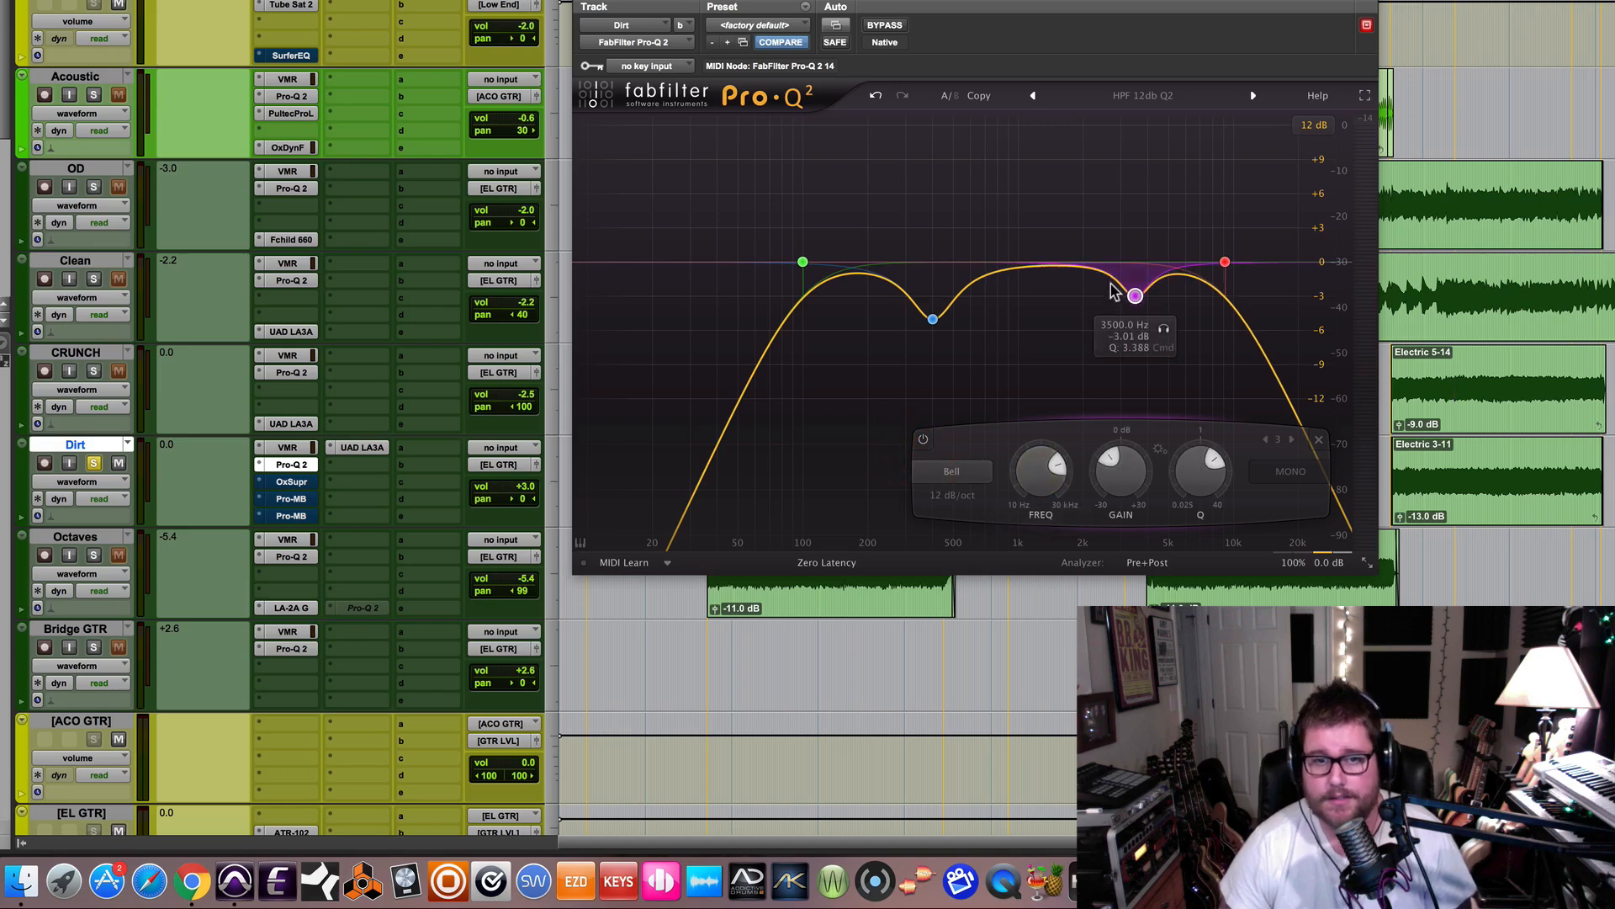
key(space)
mouse_move(1137, 298)
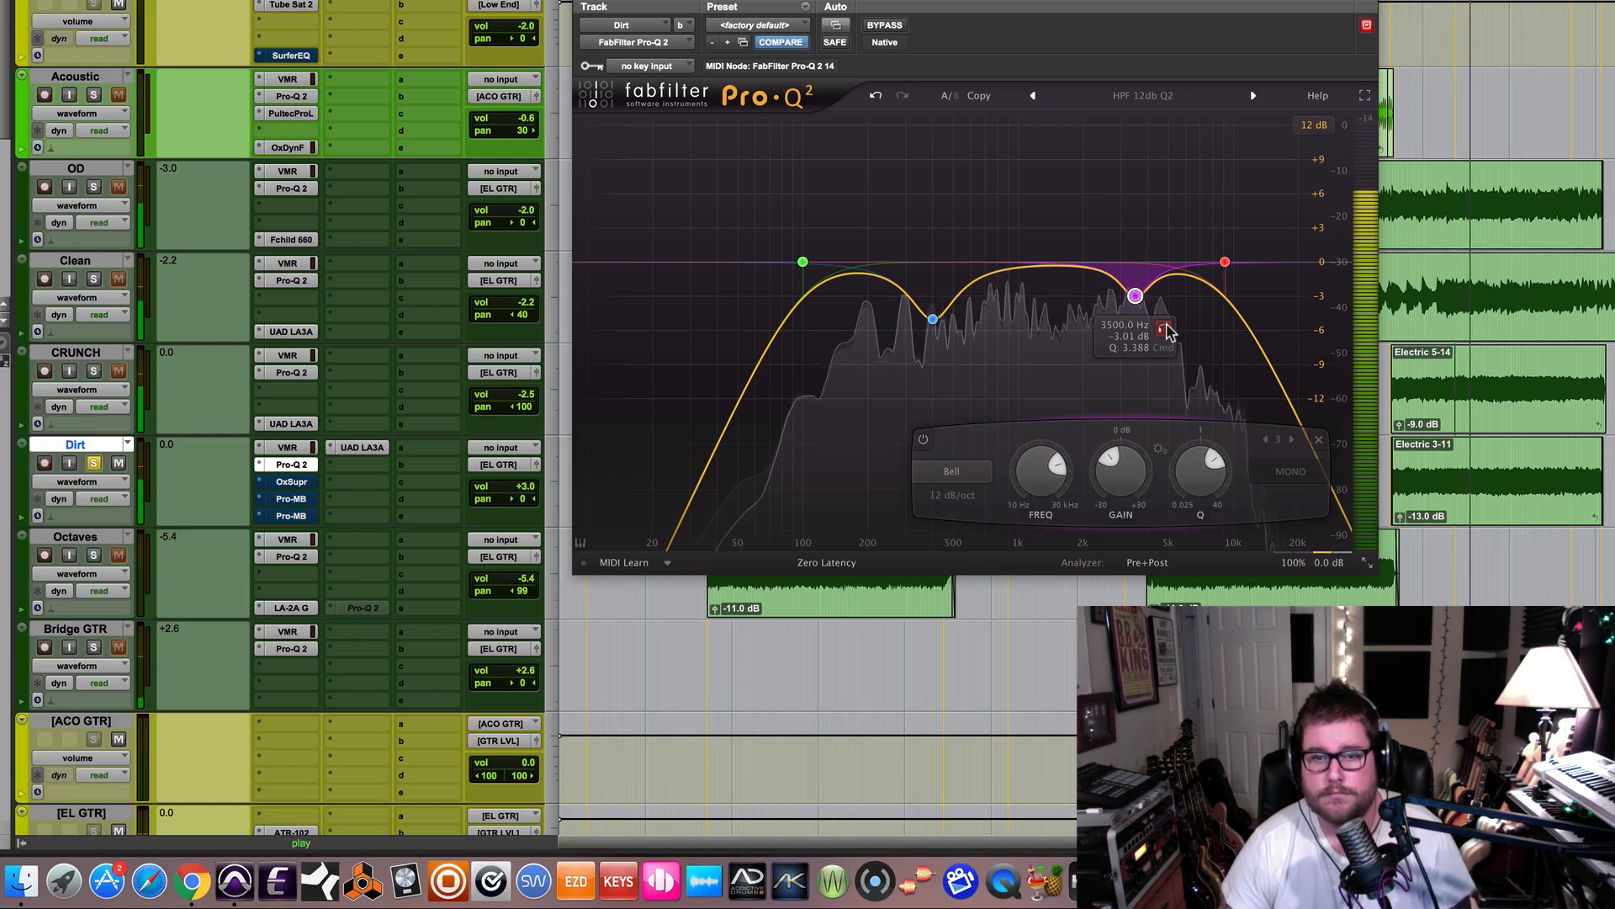
key(space)
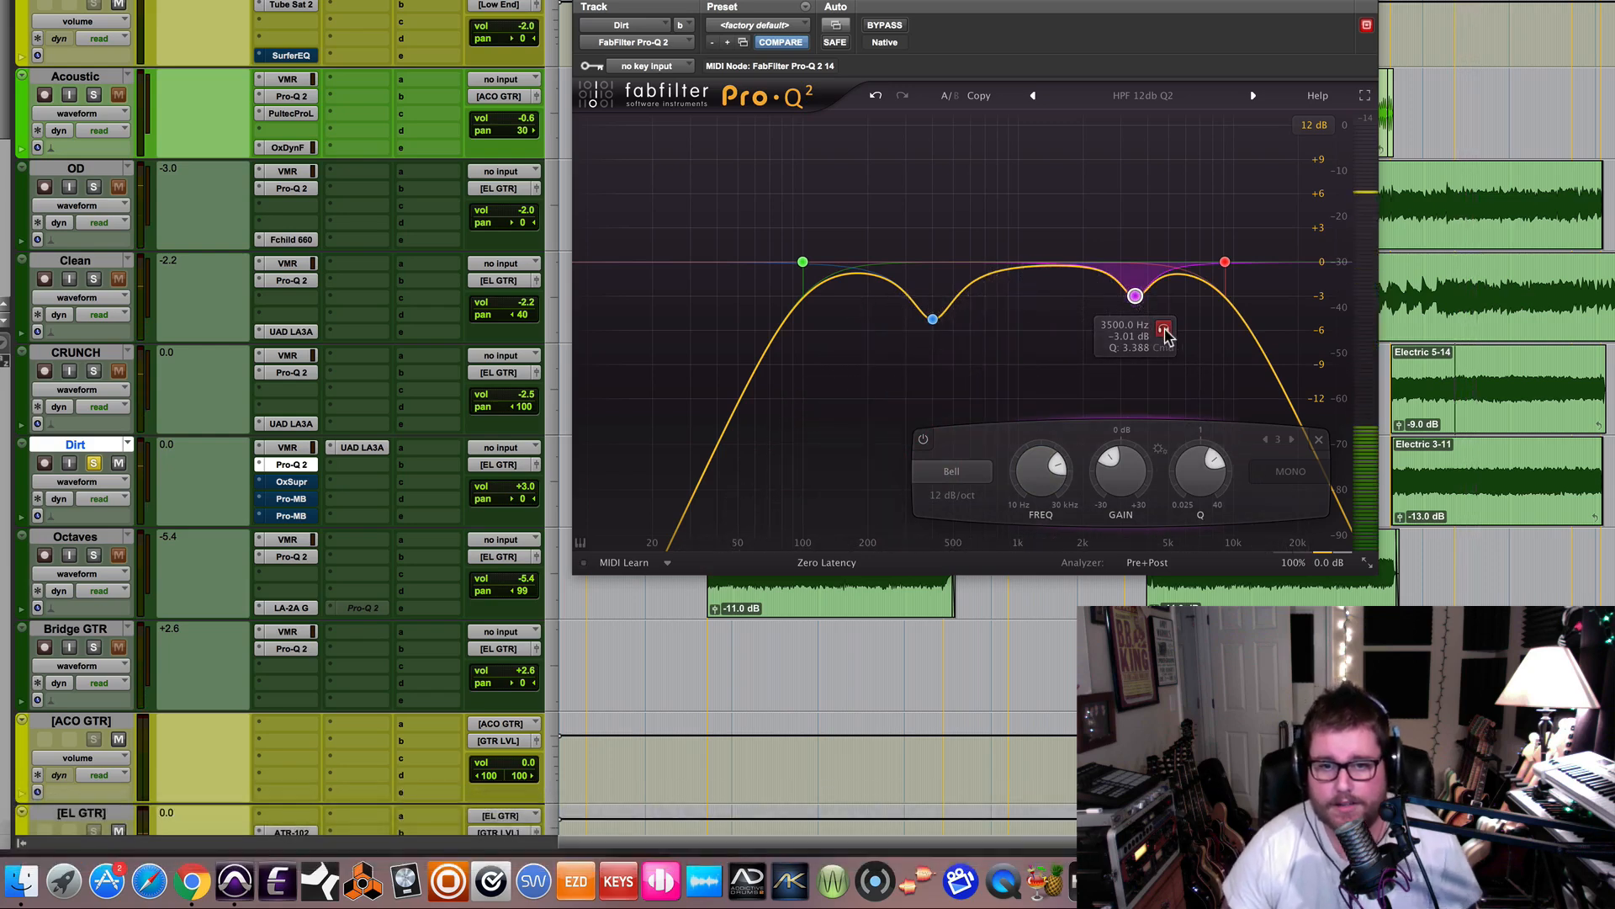
key(space)
click(1163, 329)
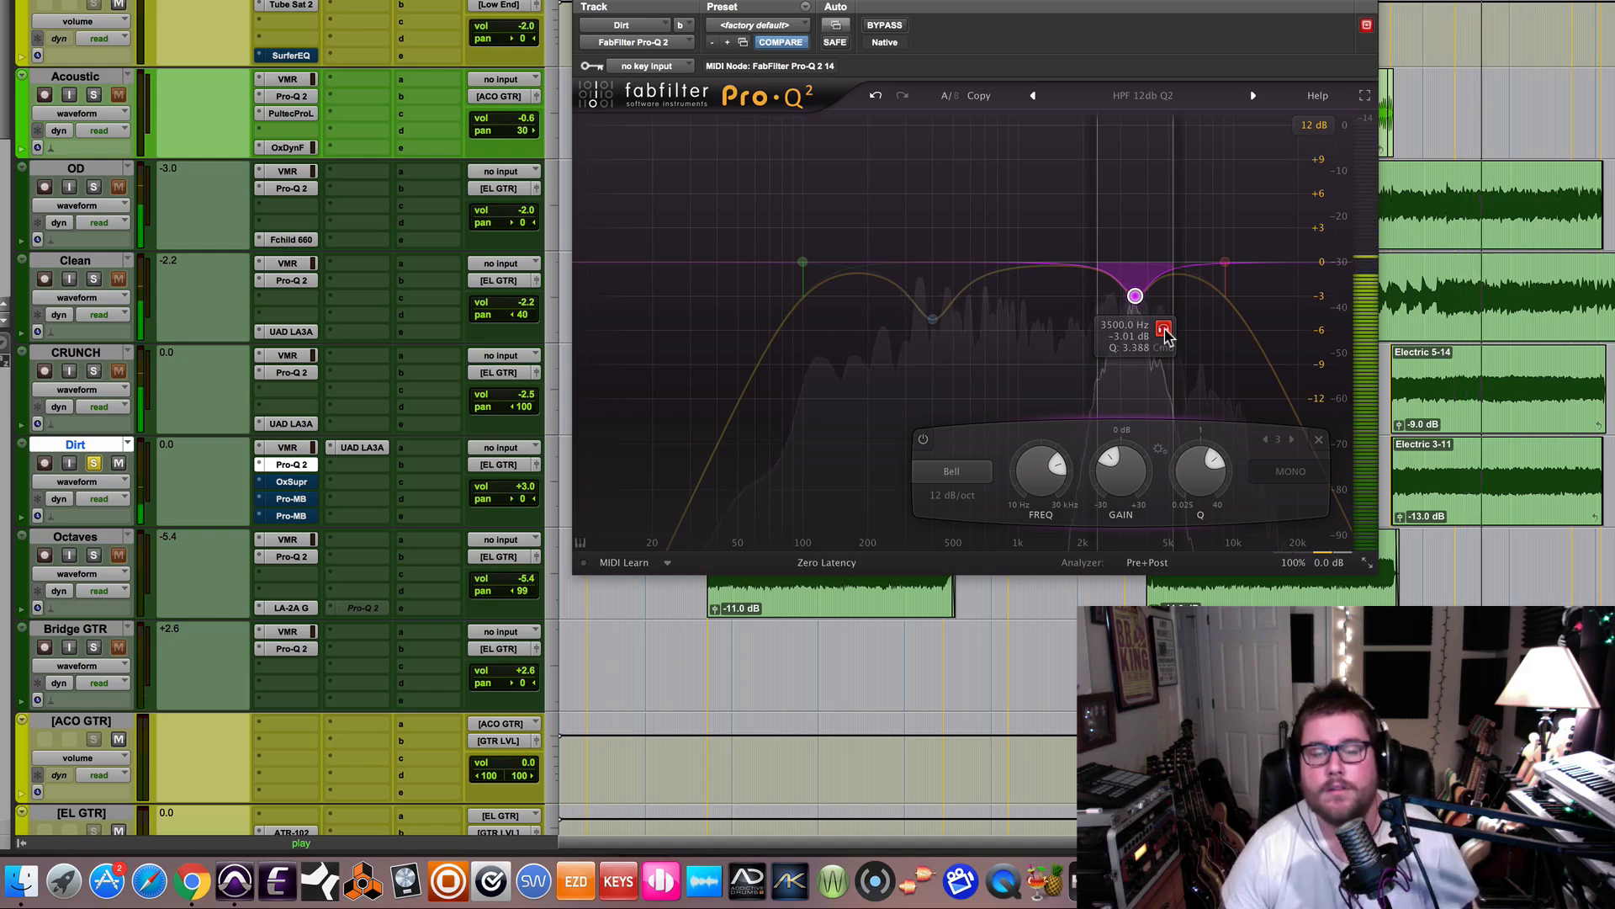
click(1165, 330)
key(space)
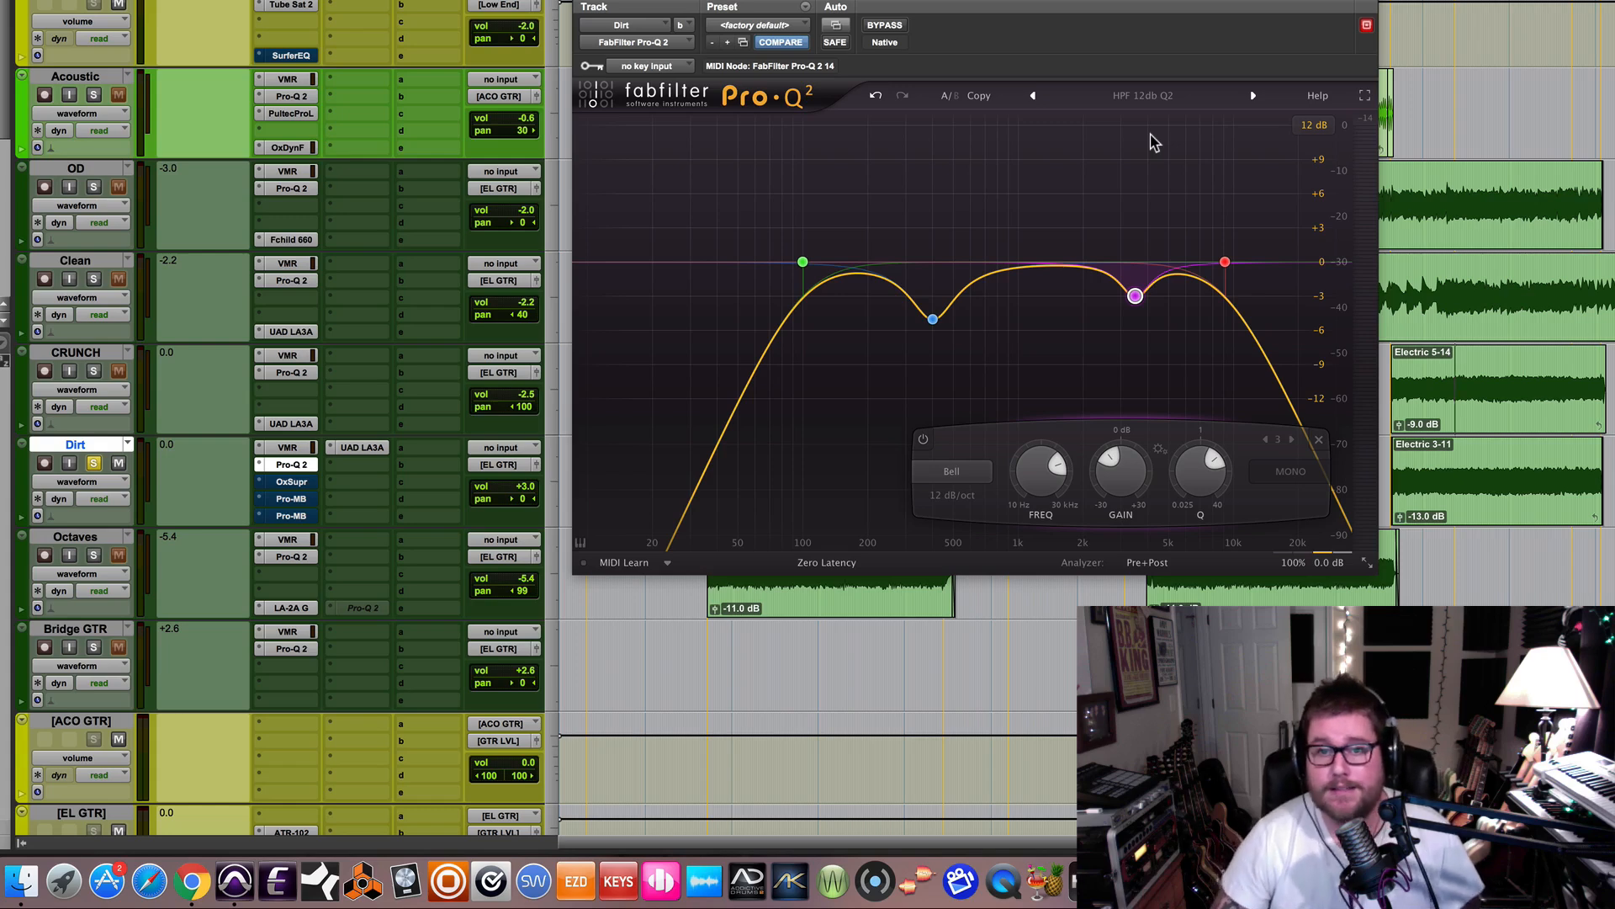
Vary the 3500 Hz bell band's gain and frequency during playback, and disable the band
mouse_move(1135, 235)
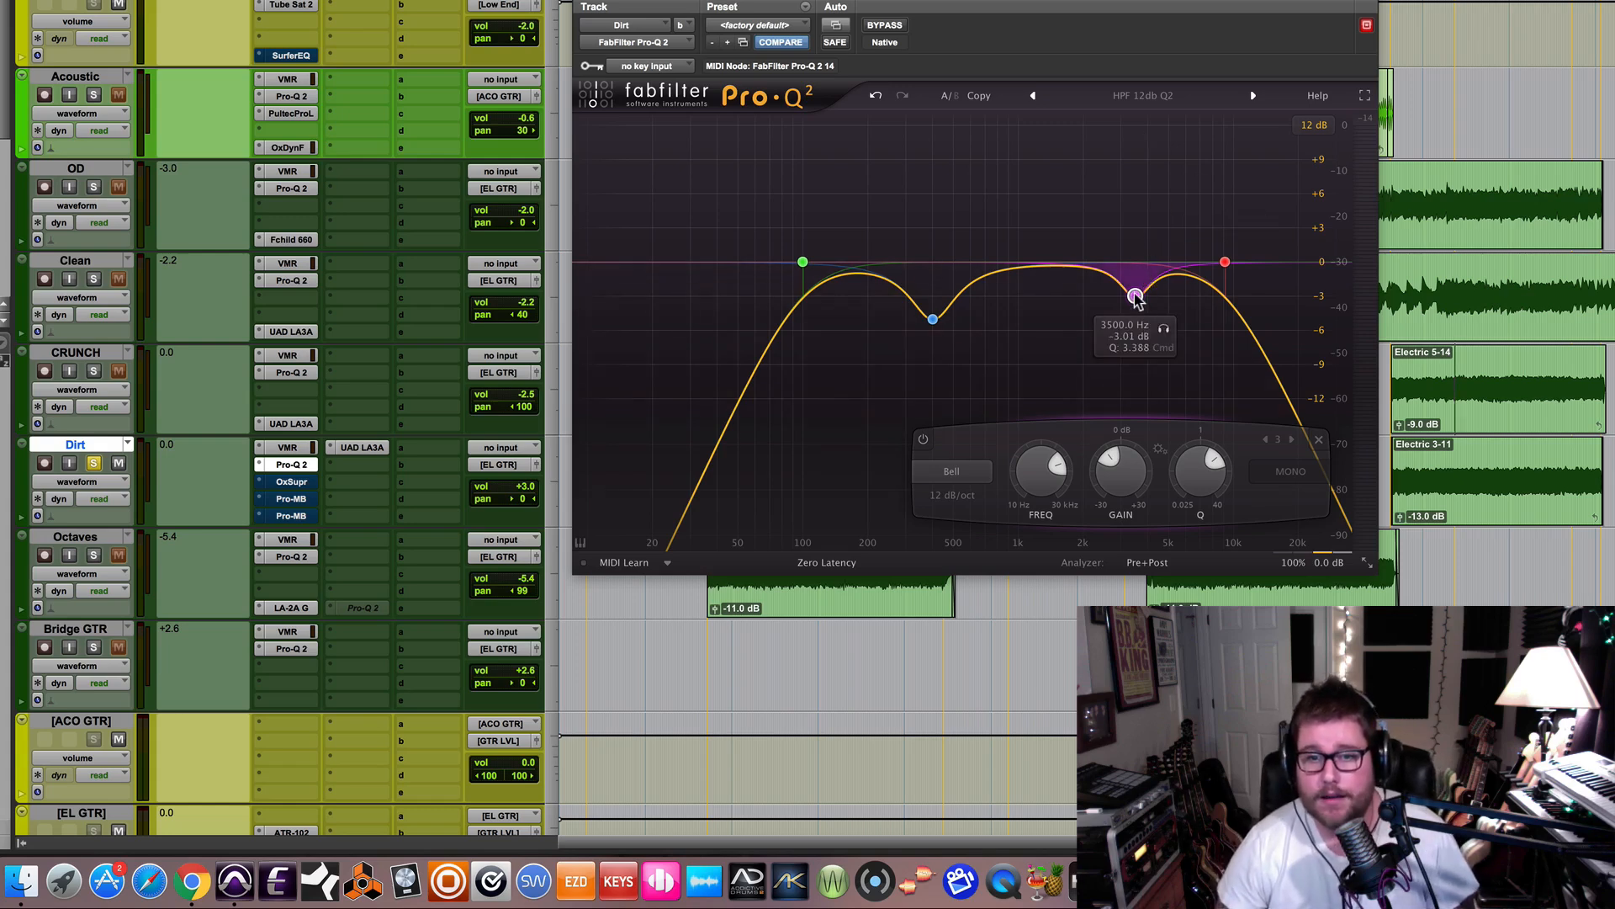
key(space)
drag(1120, 474, 1119, 390)
drag(1041, 465, 1119, 579)
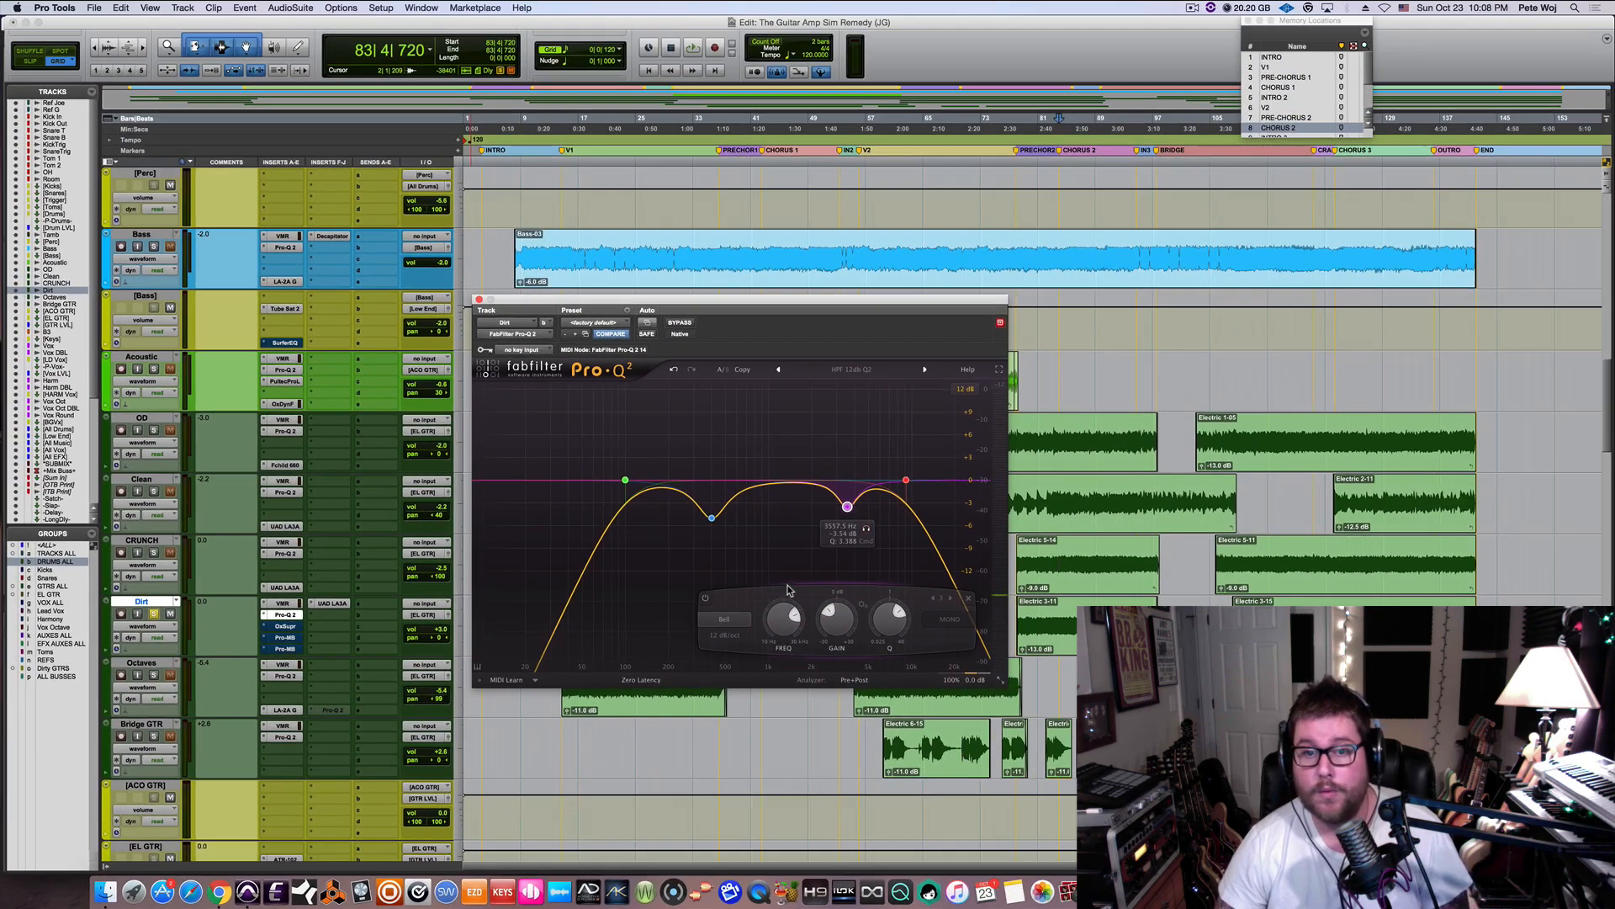
click(705, 598)
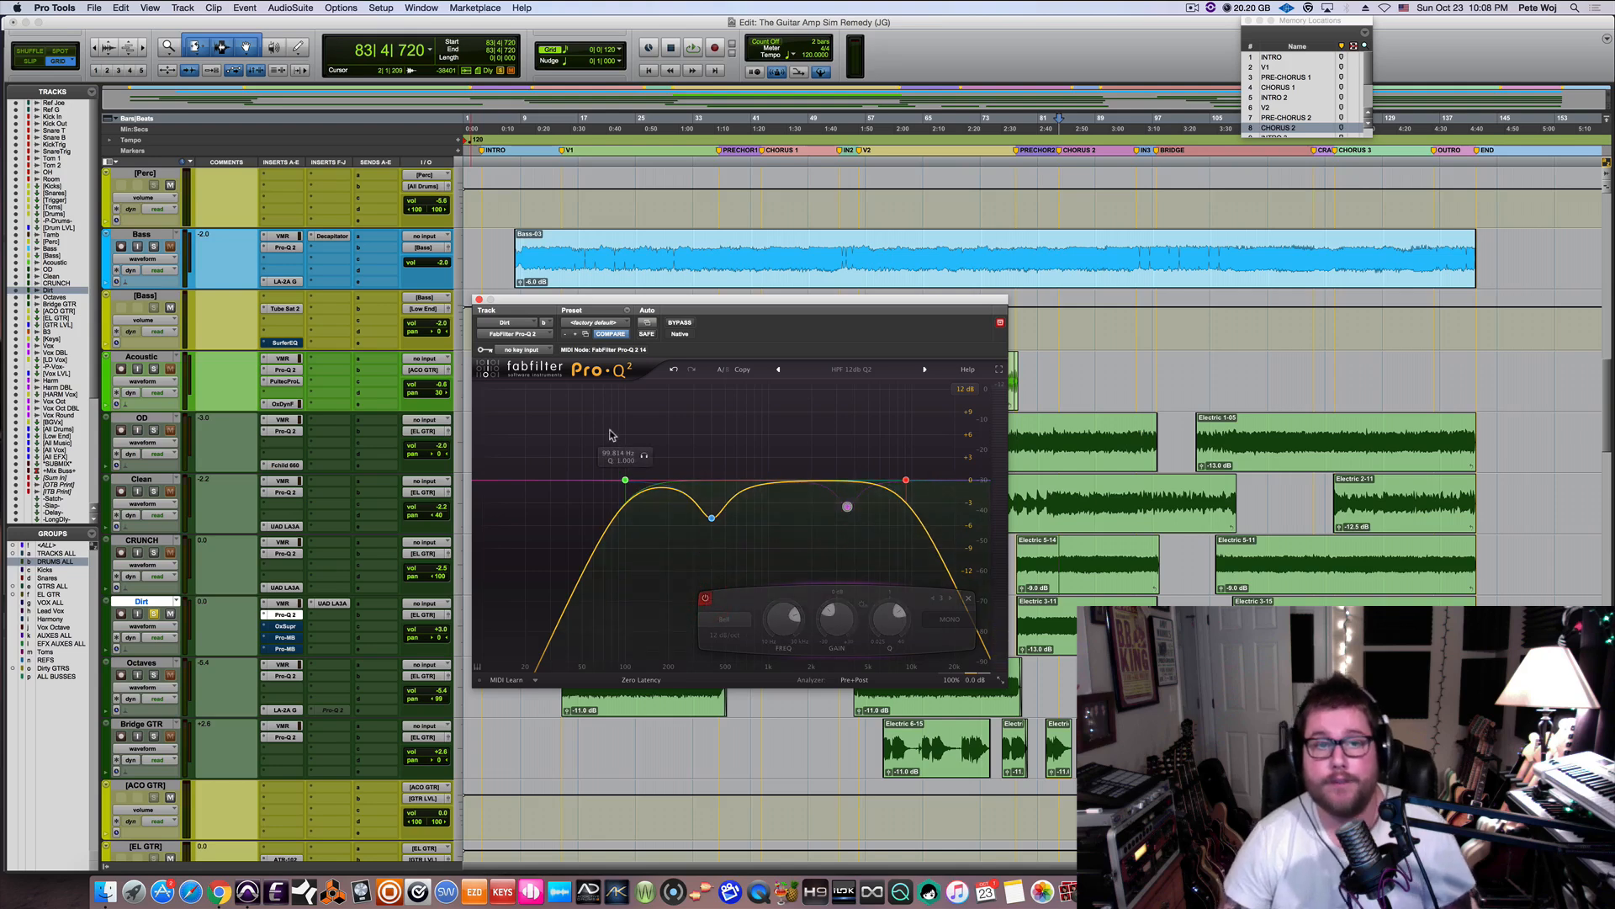
Close Pro-Q 2 and open the Dirt track's last Pro-MB insert with its bypass turned off
click(479, 299)
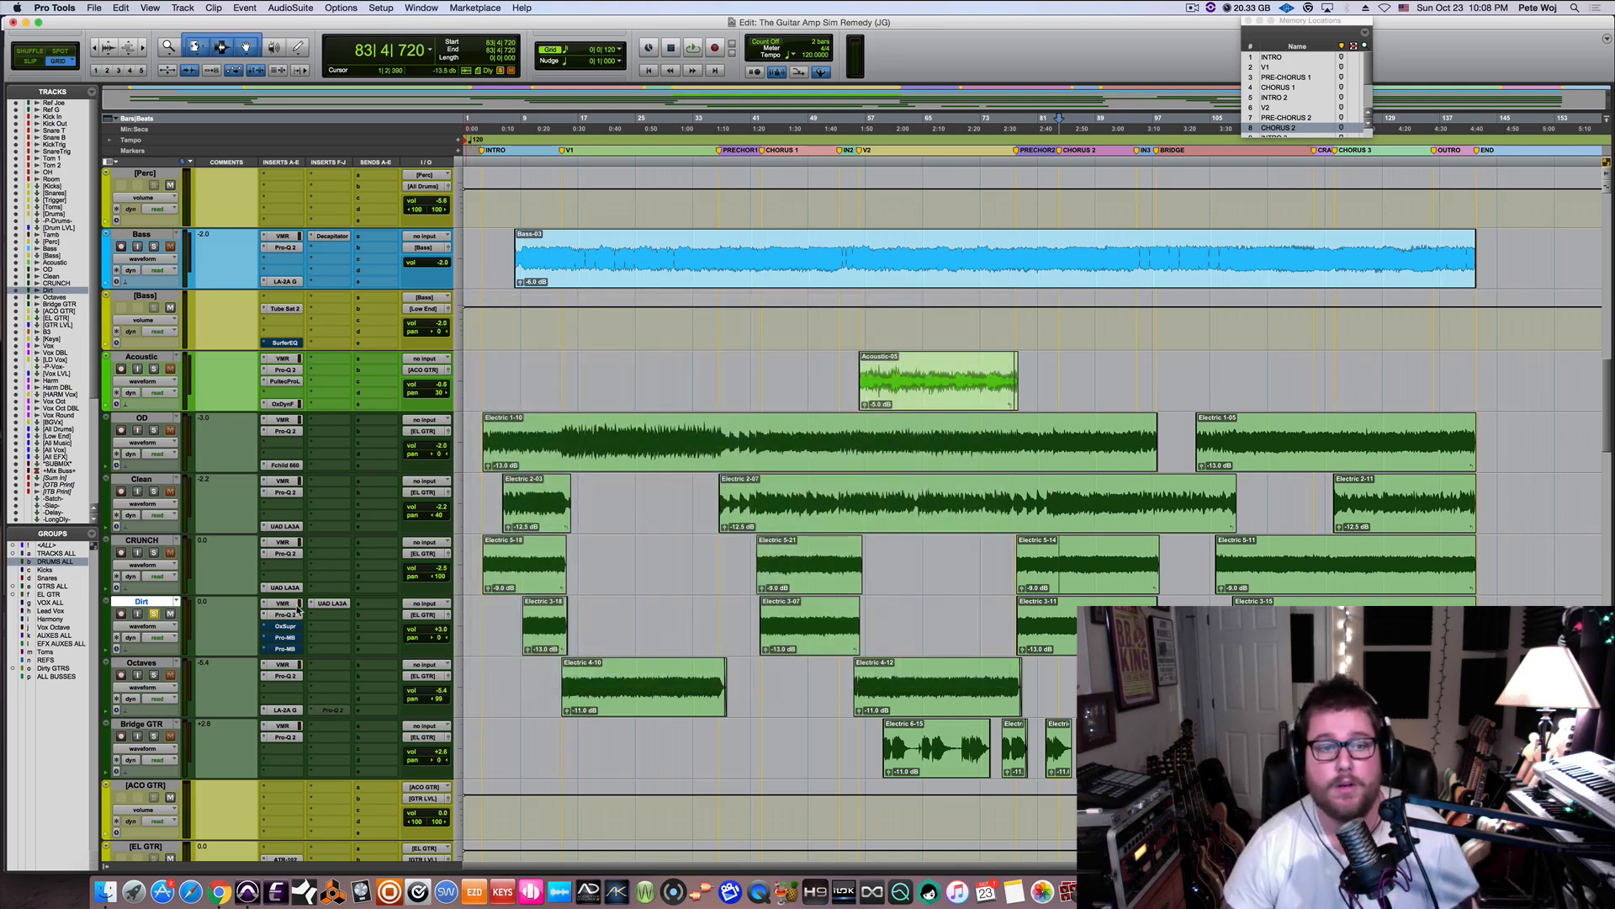
click(284, 648)
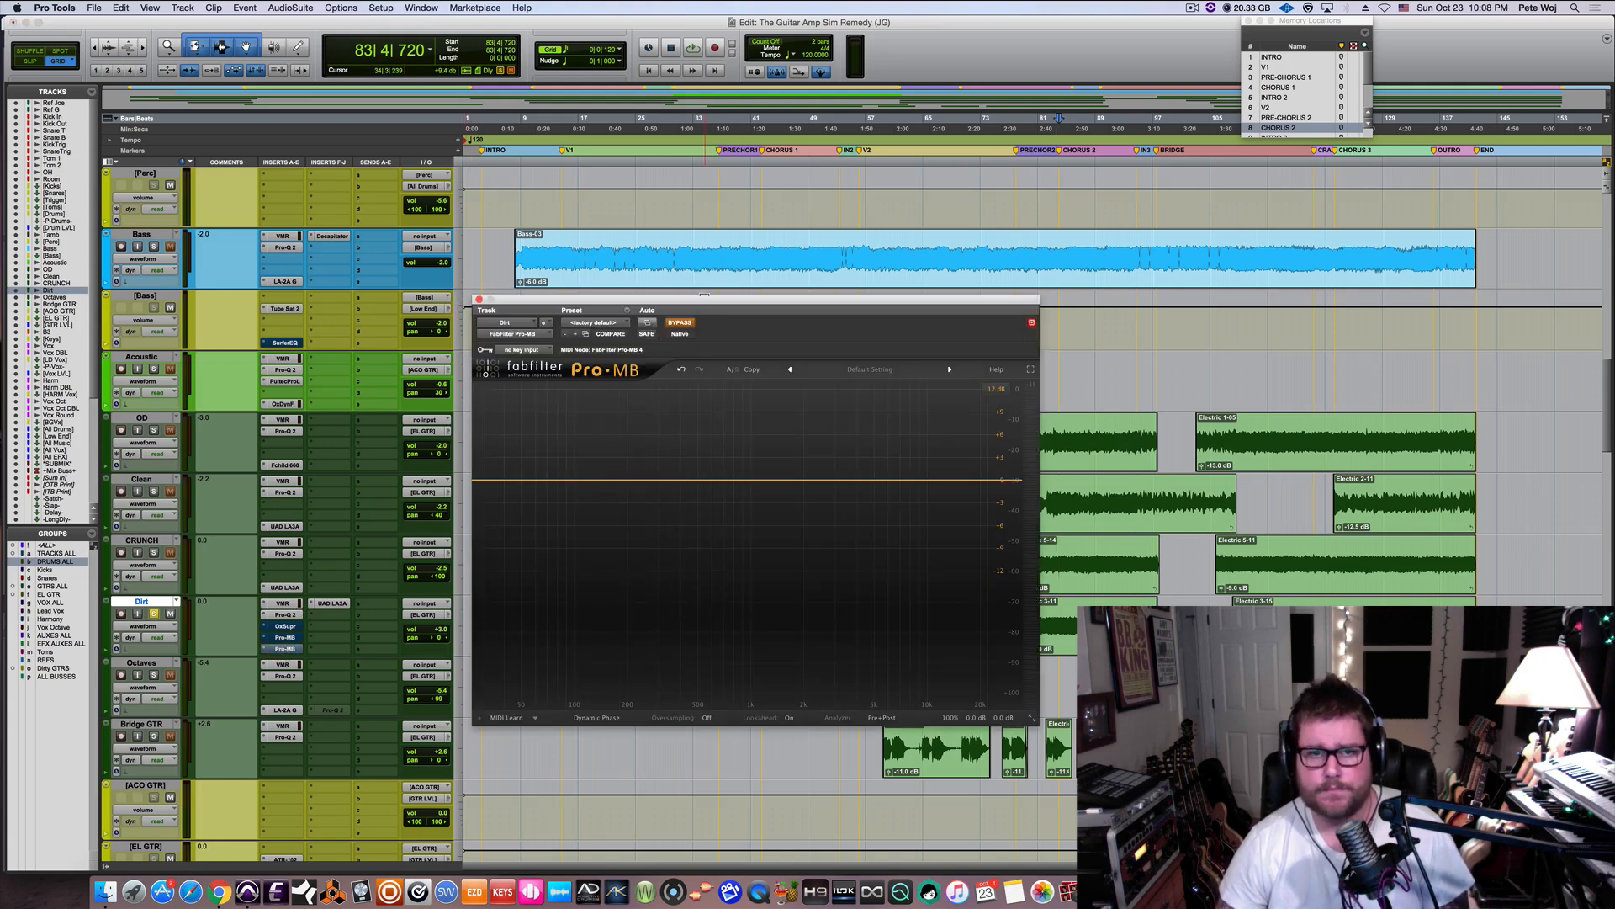
drag(705, 301, 699, 203)
click(674, 227)
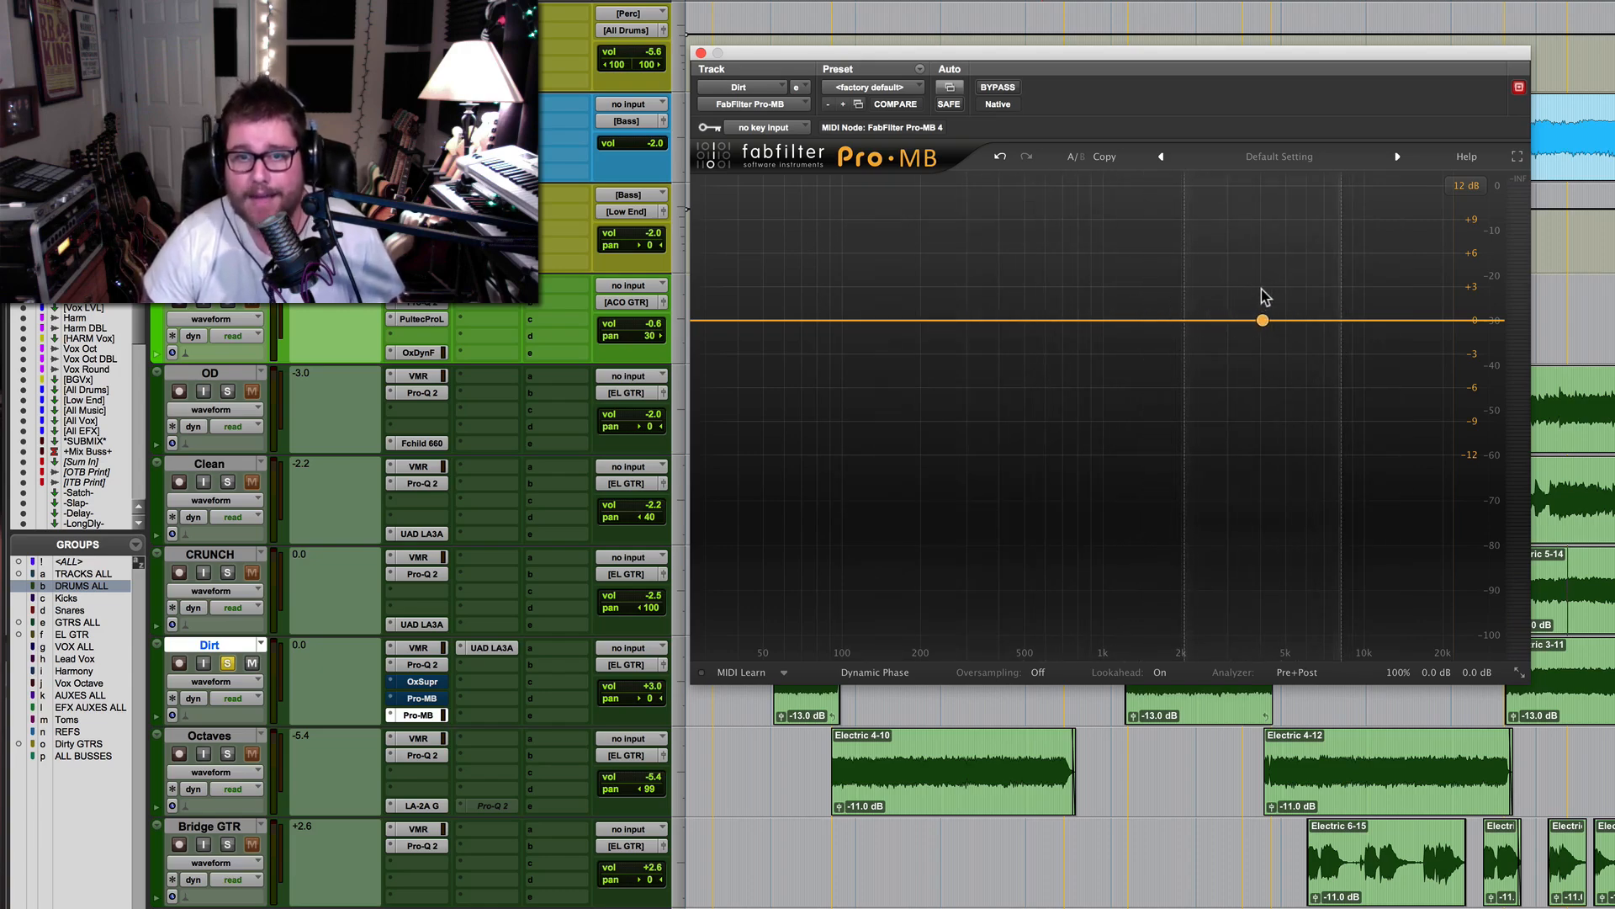
Add a compression band in Pro-MB and lower its high crossover to centre the band at about 3371.8 Hz
click(1263, 318)
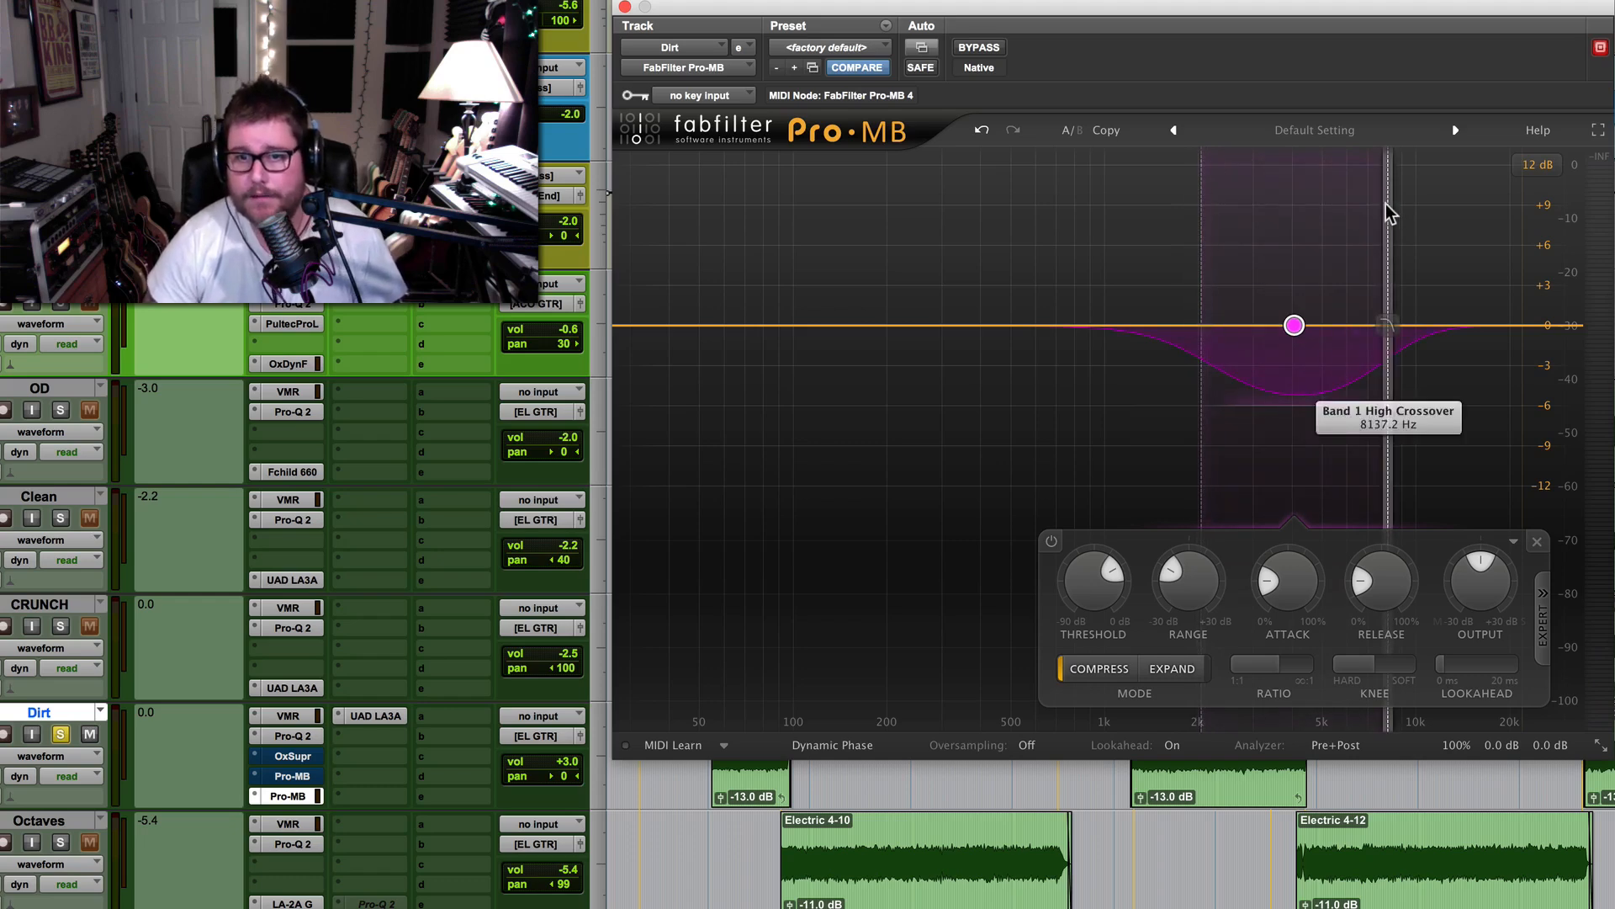
drag(1371, 221, 1337, 282)
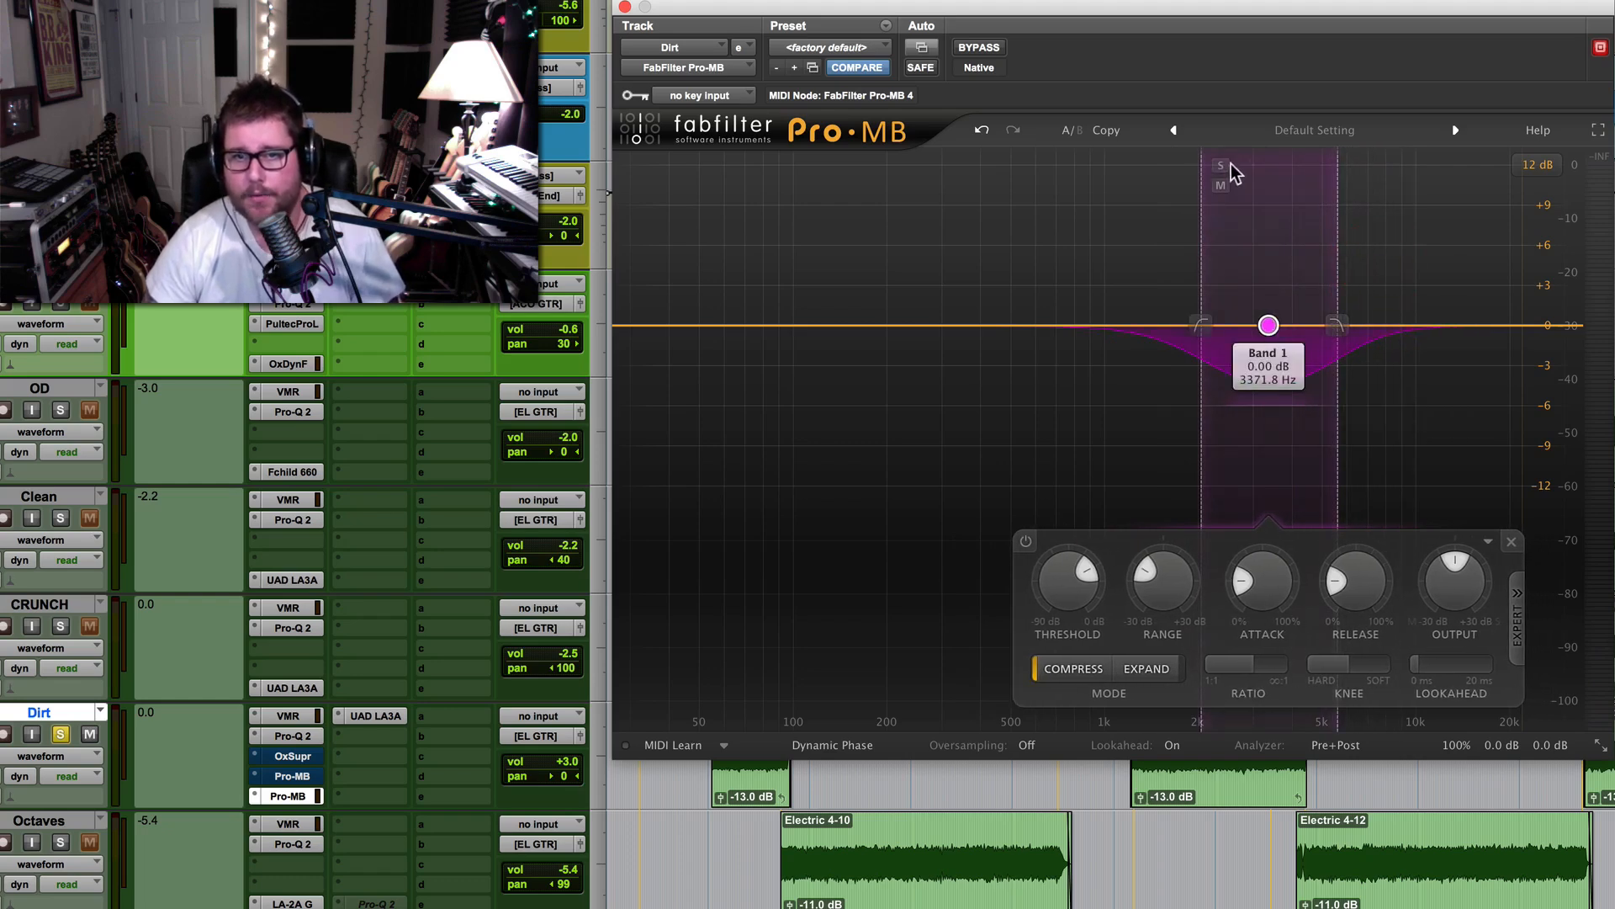
Solo the Pro-MB band during playback and shift it slightly higher in frequency
key(space)
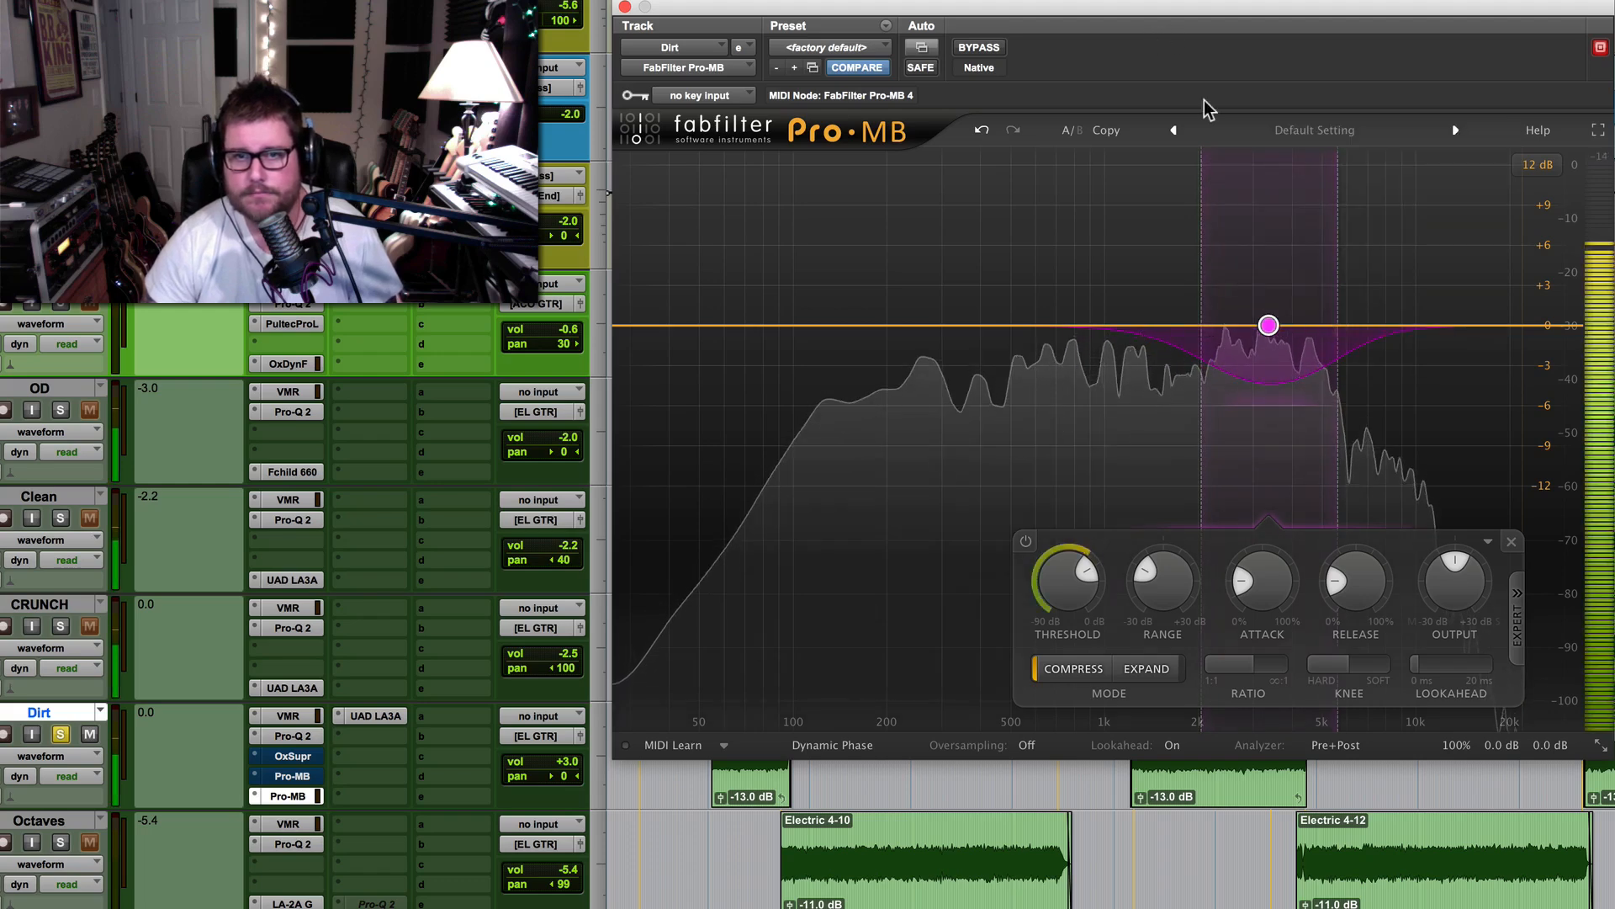
click(1221, 165)
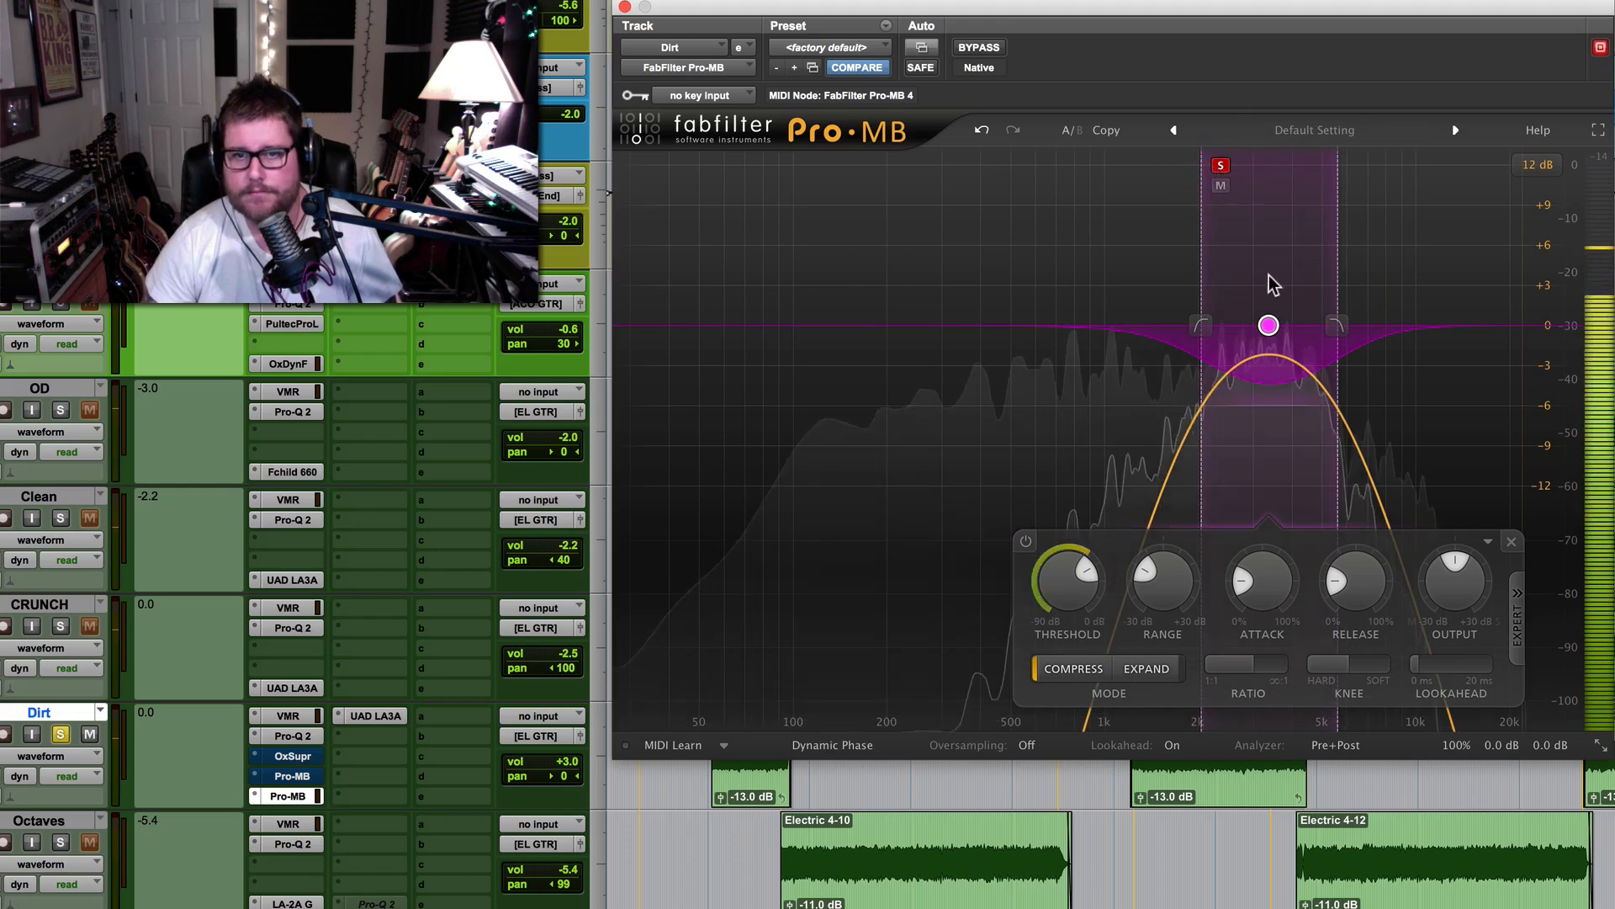
mouse_move(1269, 325)
mouse_down()
mouse_move(1161, 326)
mouse_move(1300, 328)
mouse_move(1273, 350)
mouse_up()
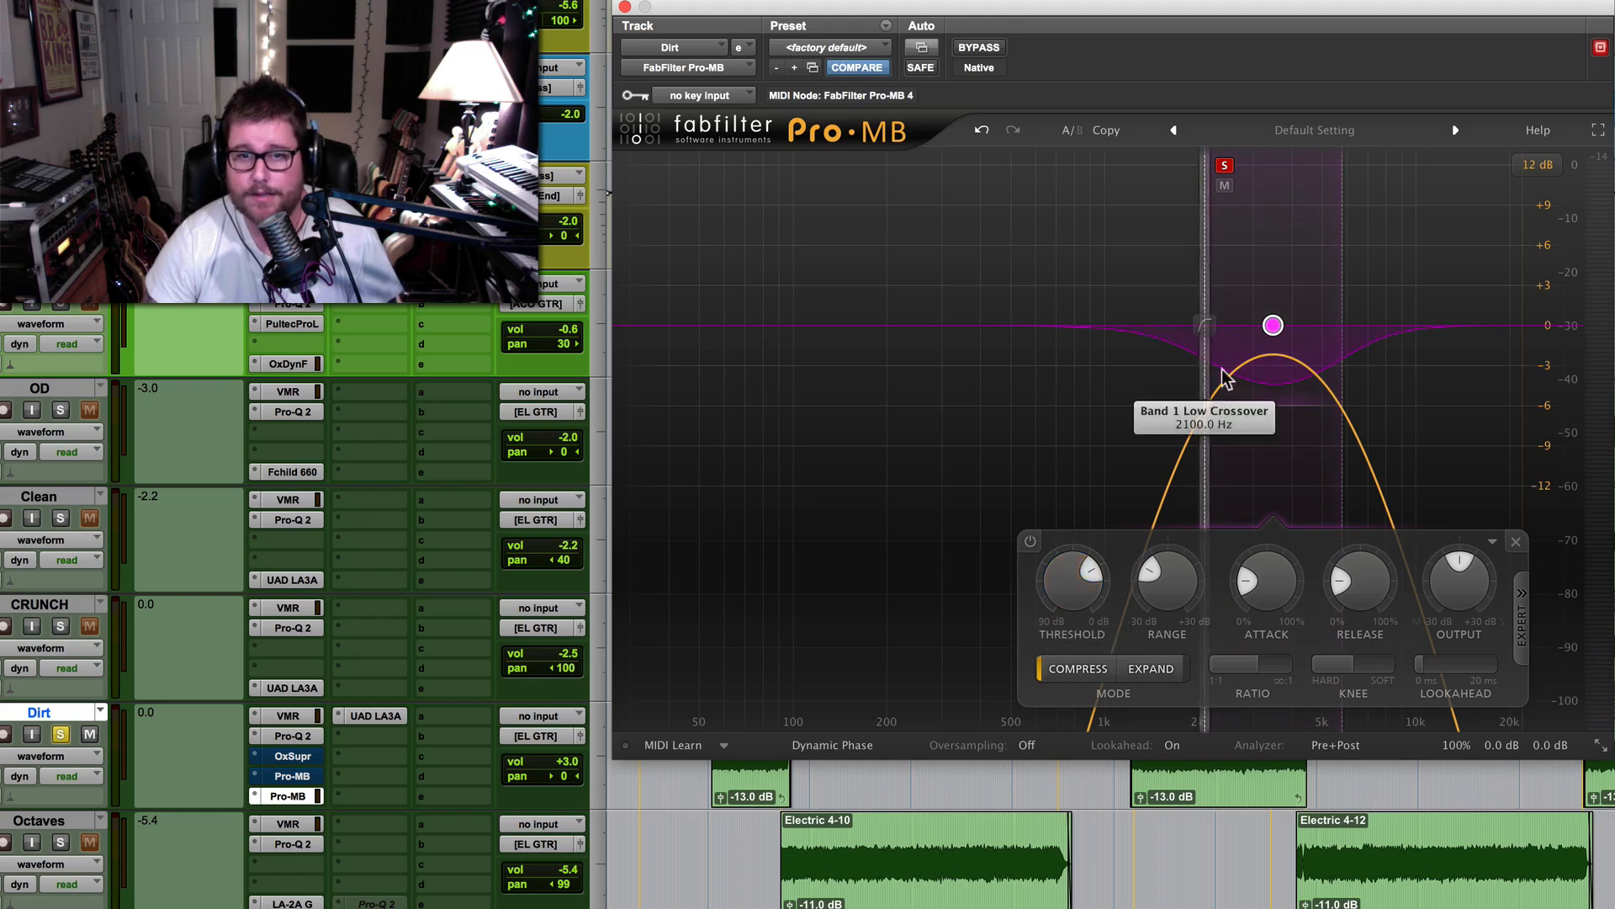
key(space)
drag(1273, 324, 1274, 328)
Lower the soloed band's threshold to about -81 dB and set its range to -6.85 dB
drag(1073, 589, 1083, 767)
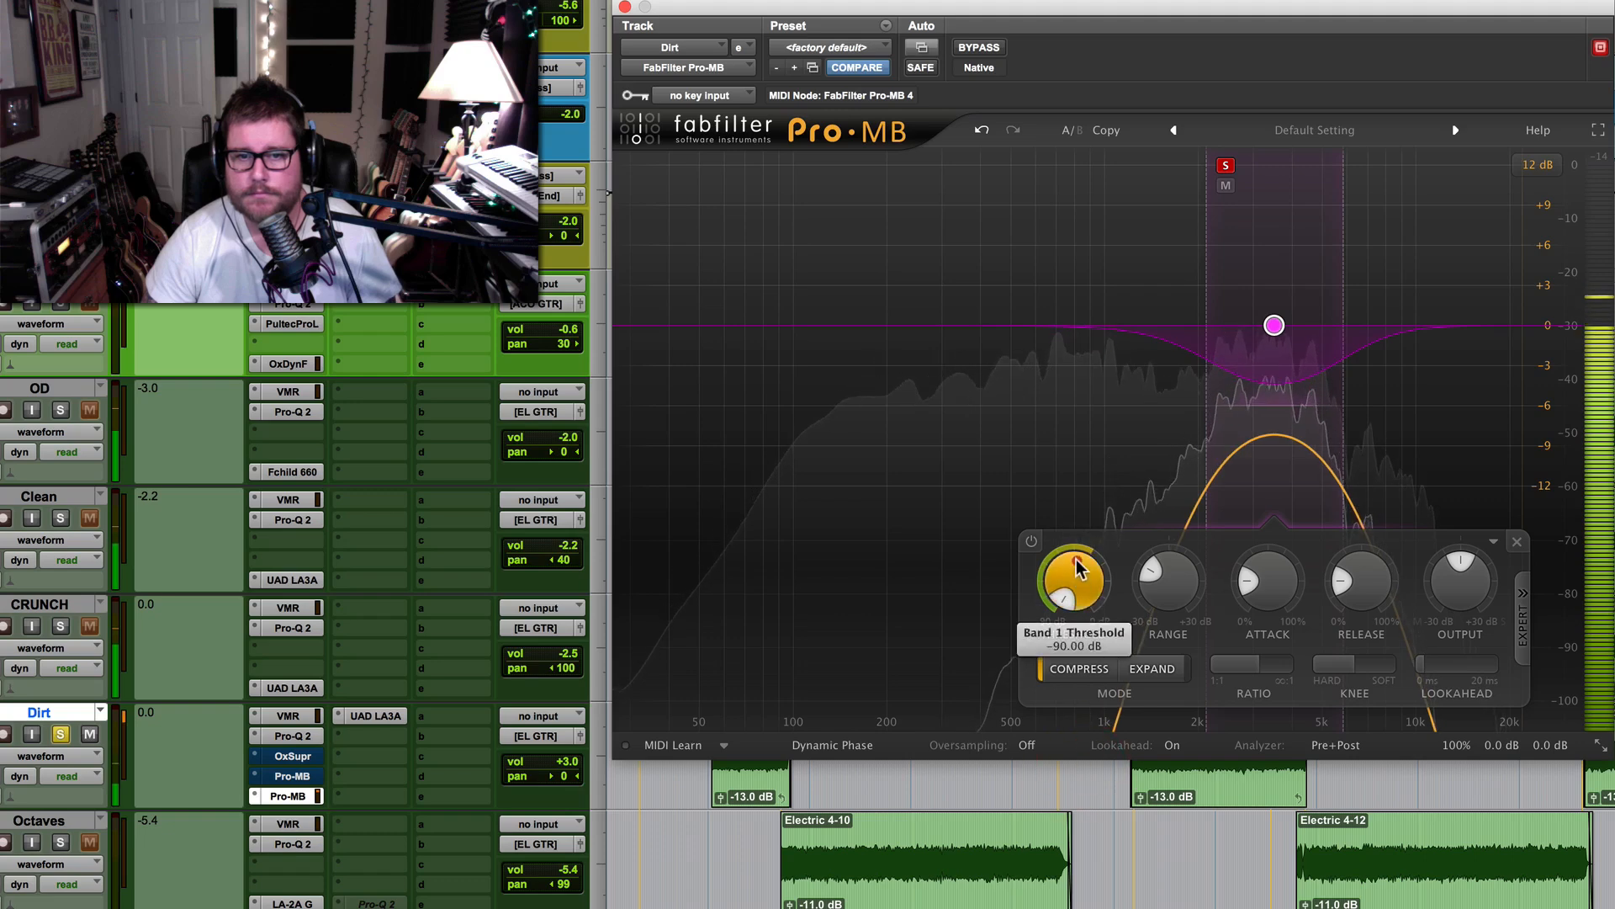
drag(1076, 549, 1075, 555)
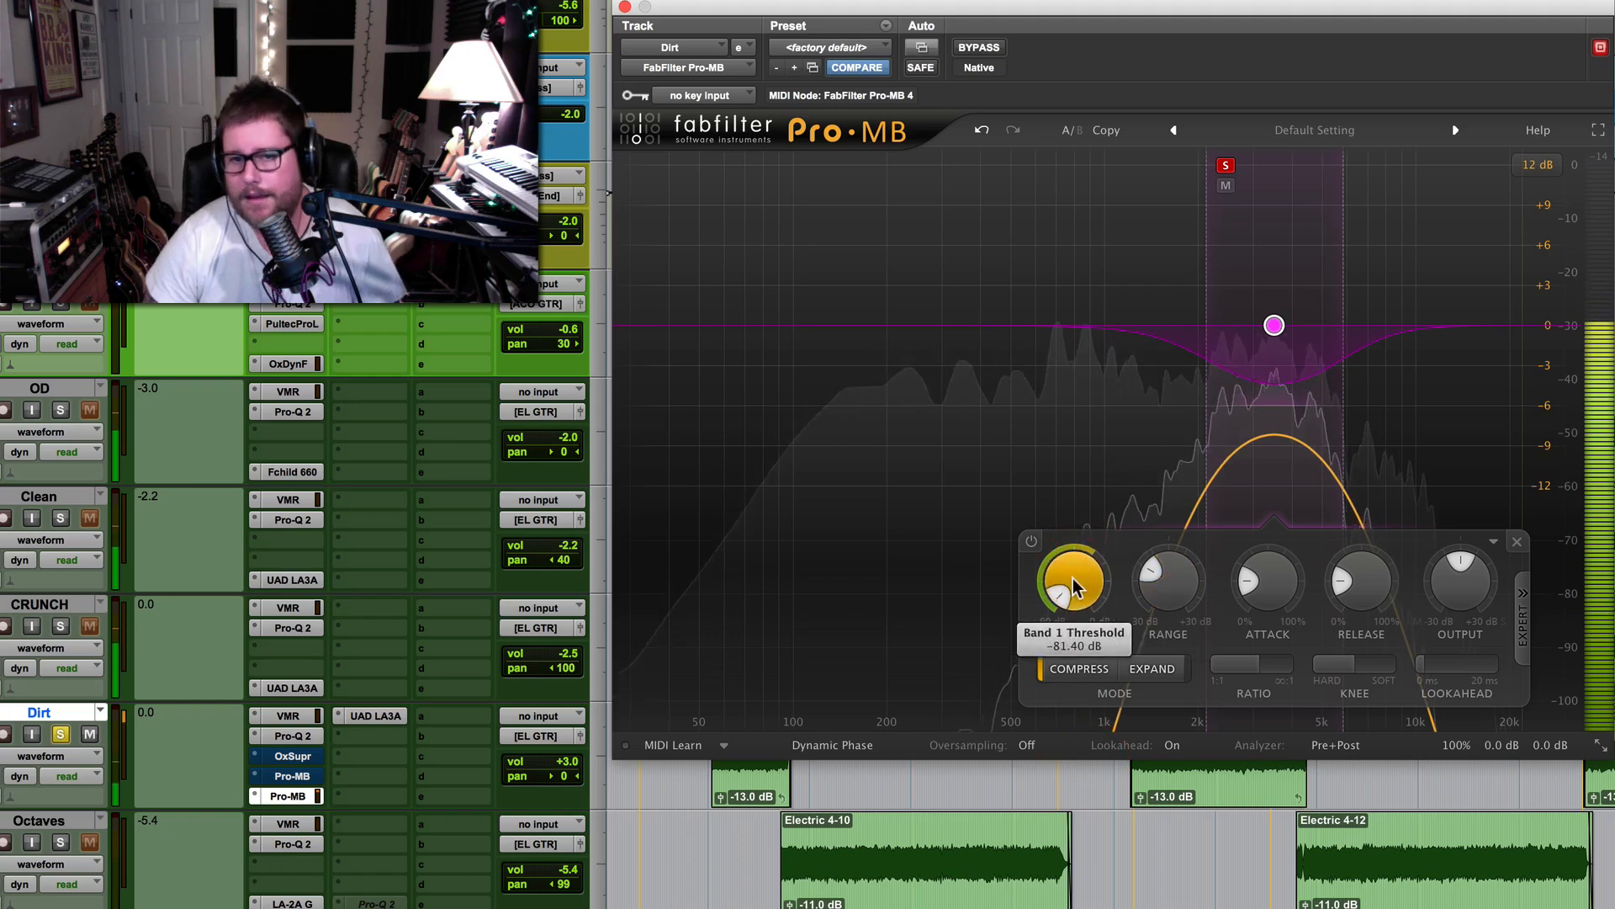
mouse_move(1073, 589)
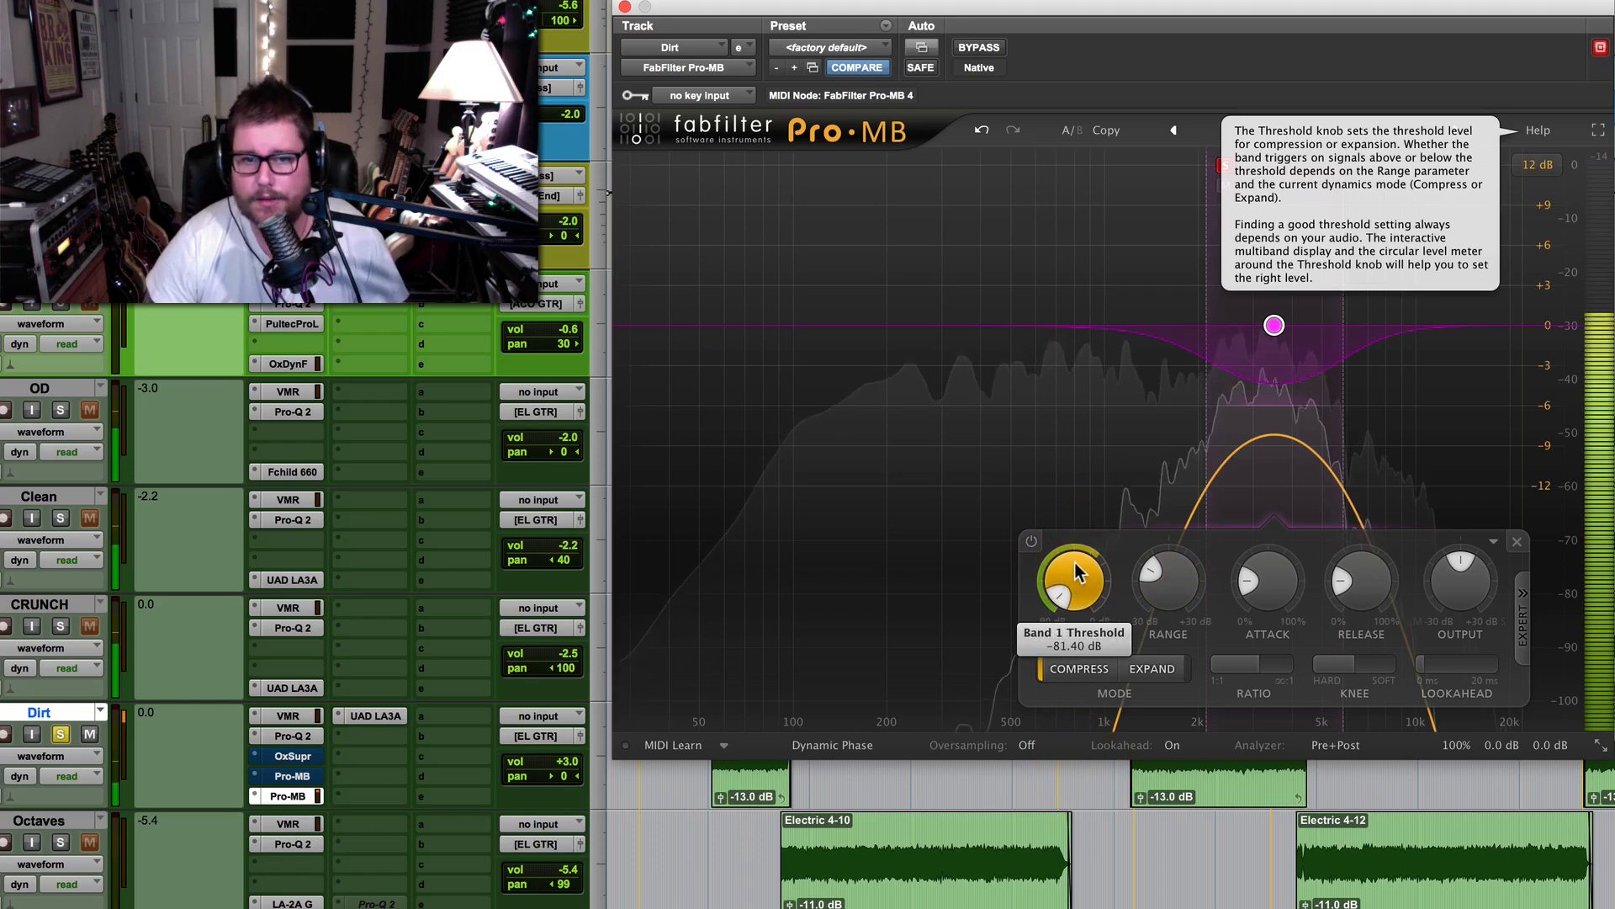
drag(1078, 575, 1077, 582)
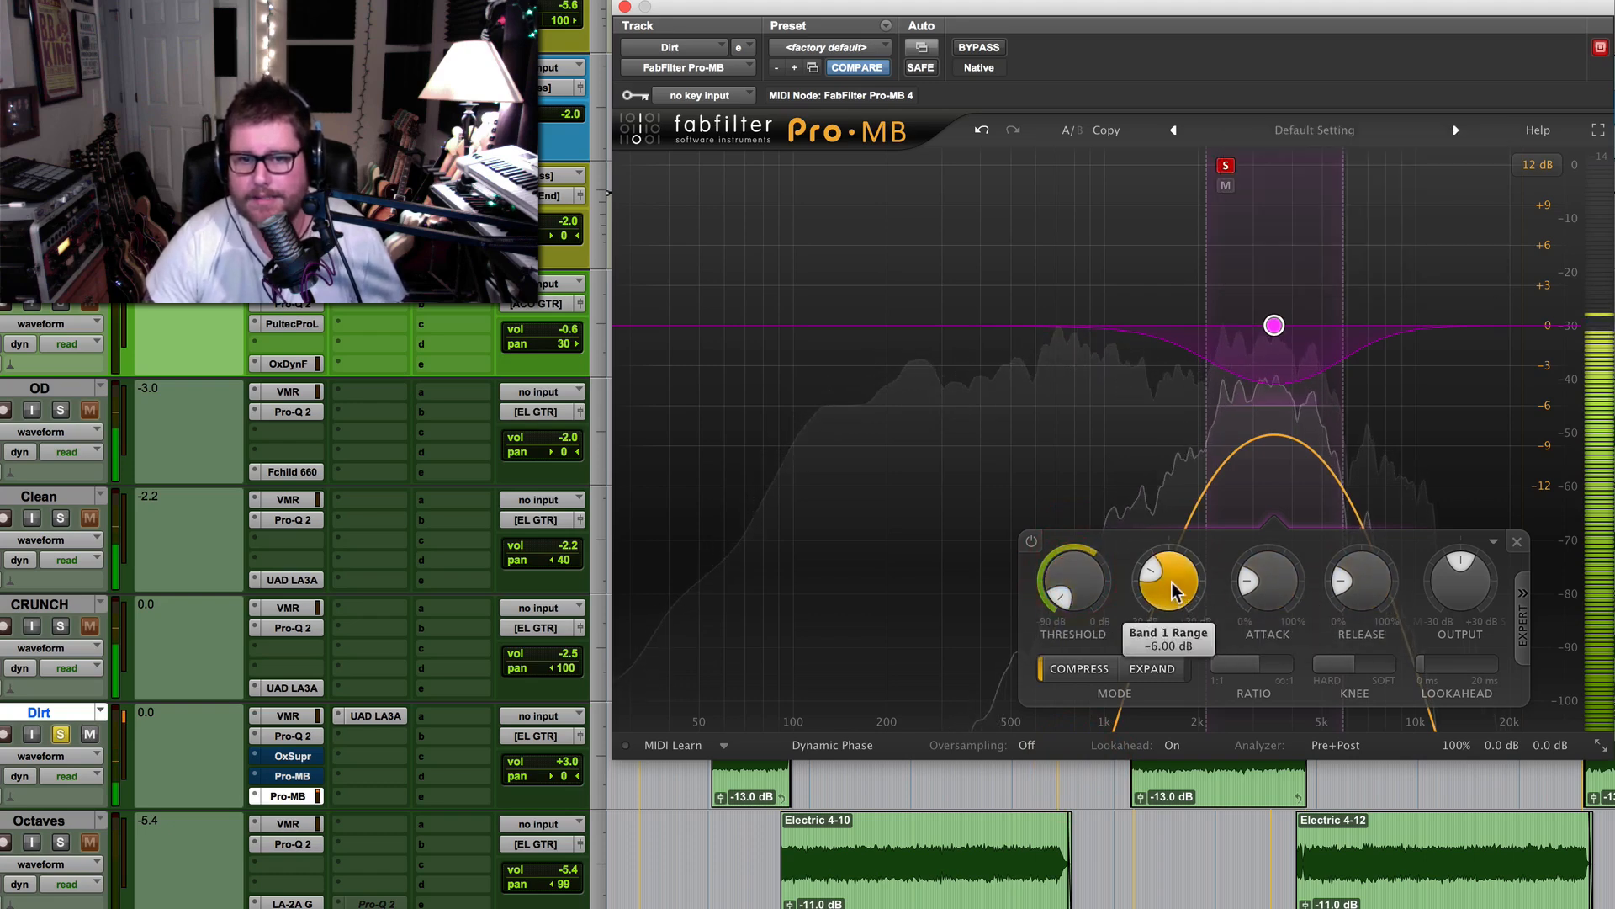
drag(1173, 593, 1168, 596)
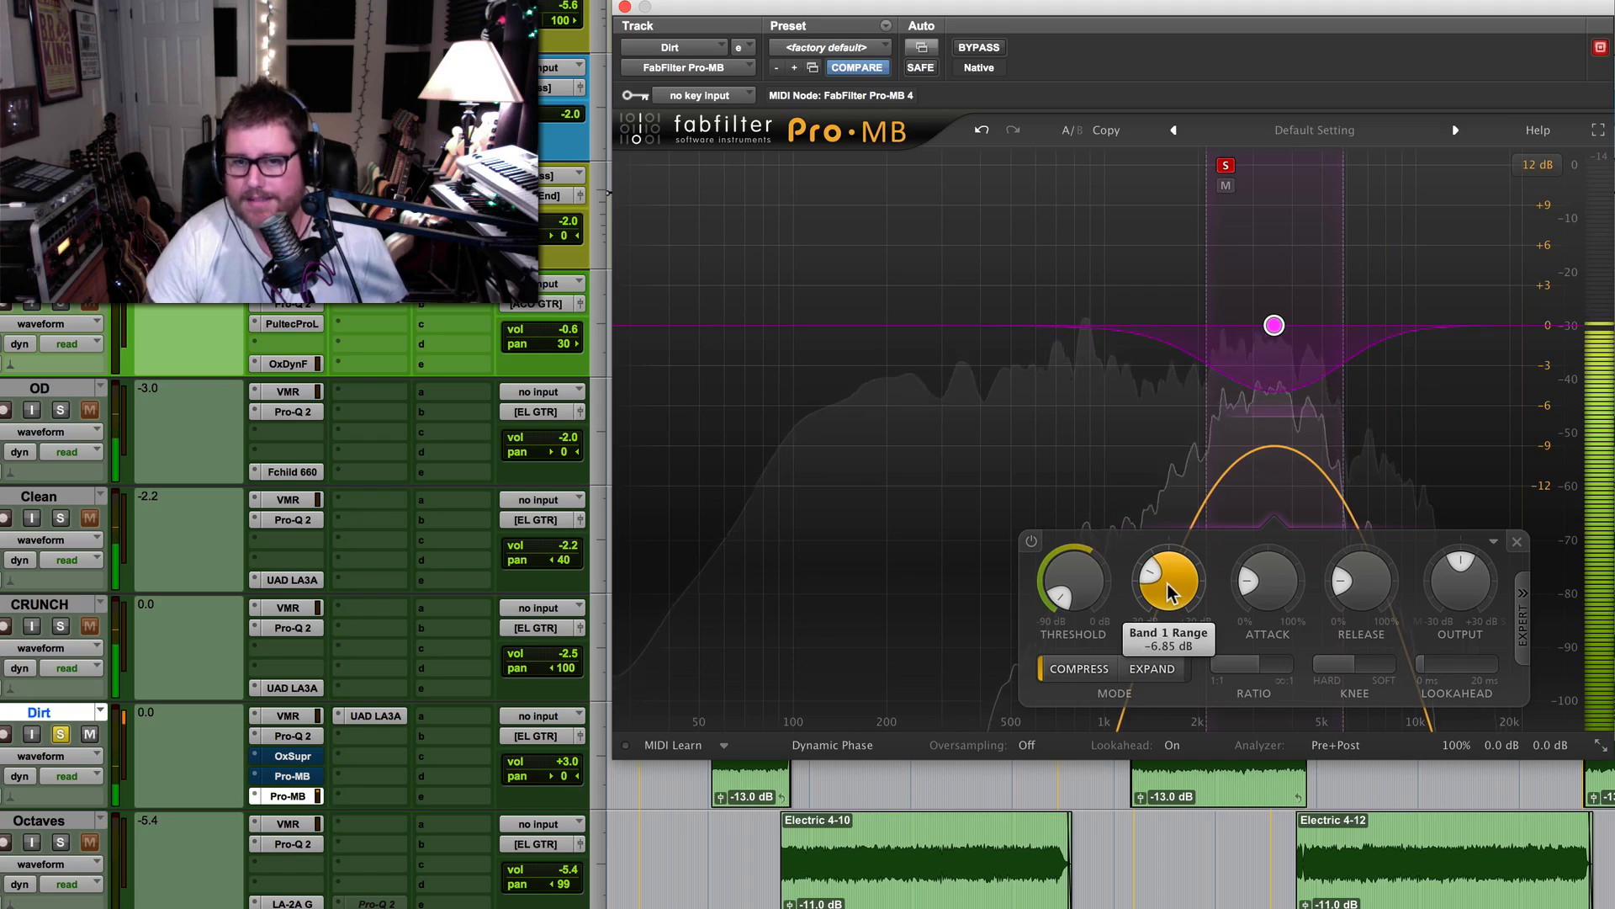
Unsolo the Pro-MB band and adjust its threshold to about -74.29 dB while auditioning the Dirt guitar
click(1225, 166)
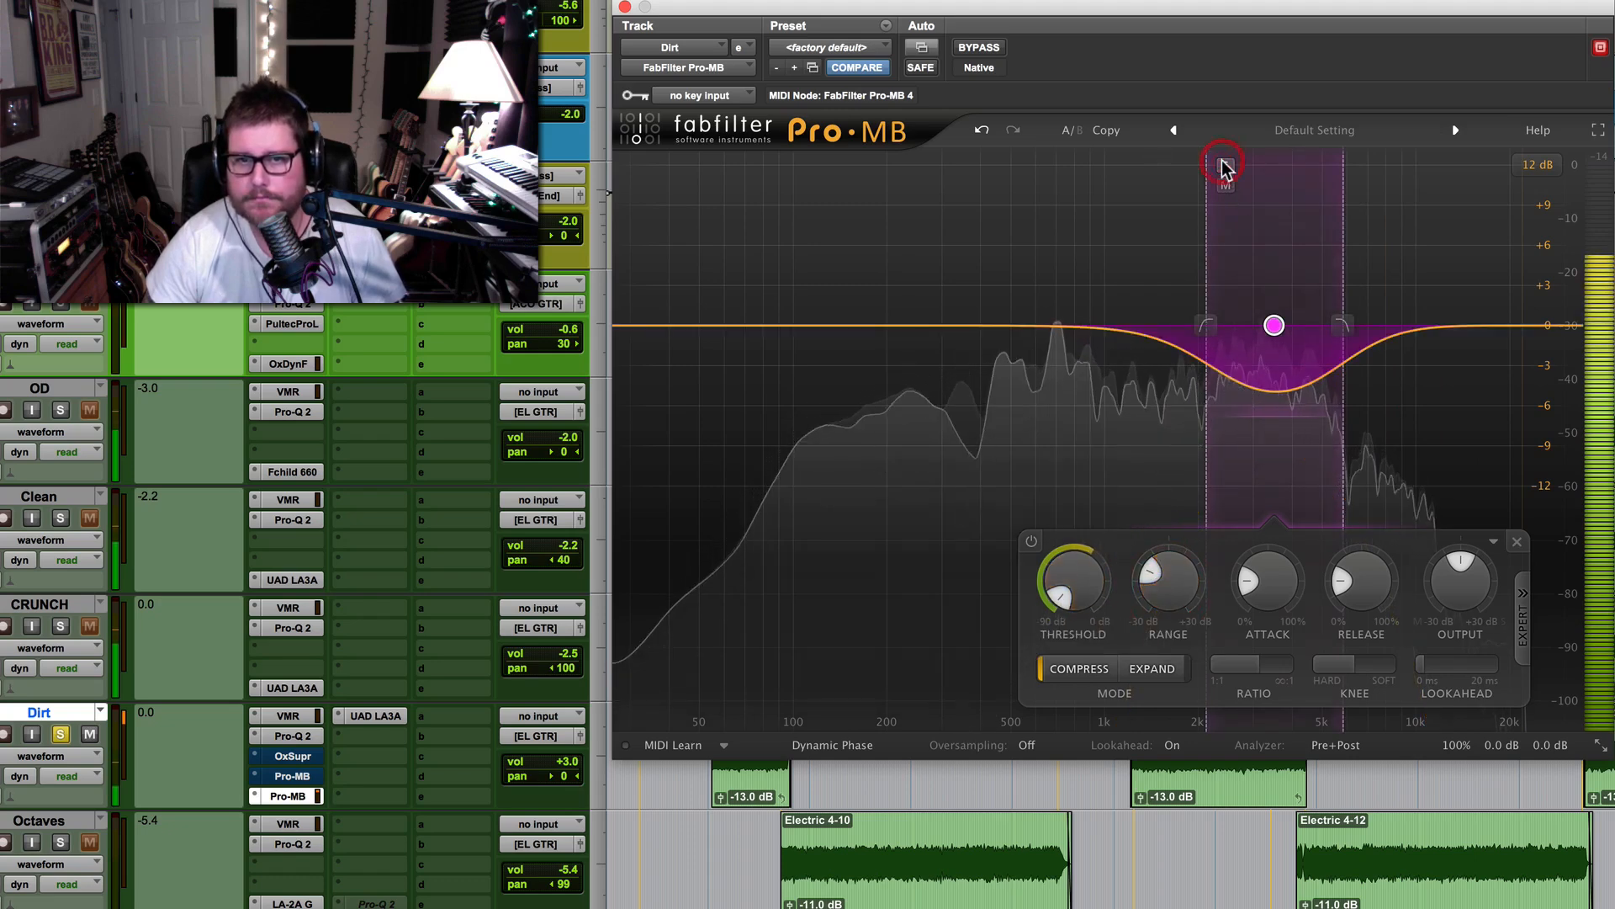
drag(1076, 570, 1078, 558)
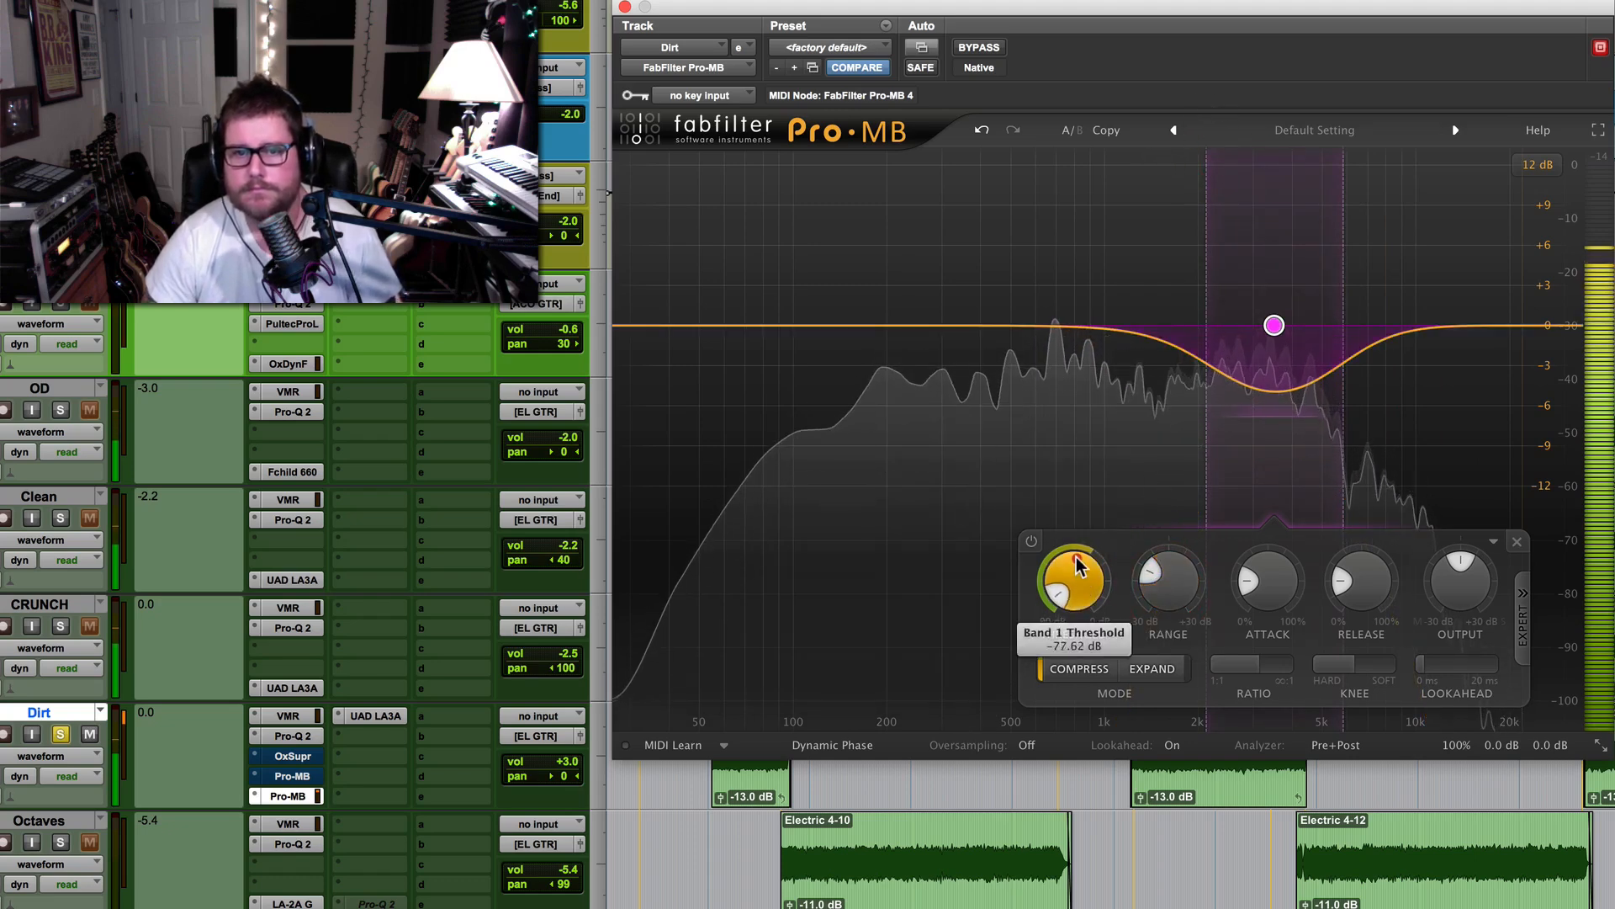
key(space)
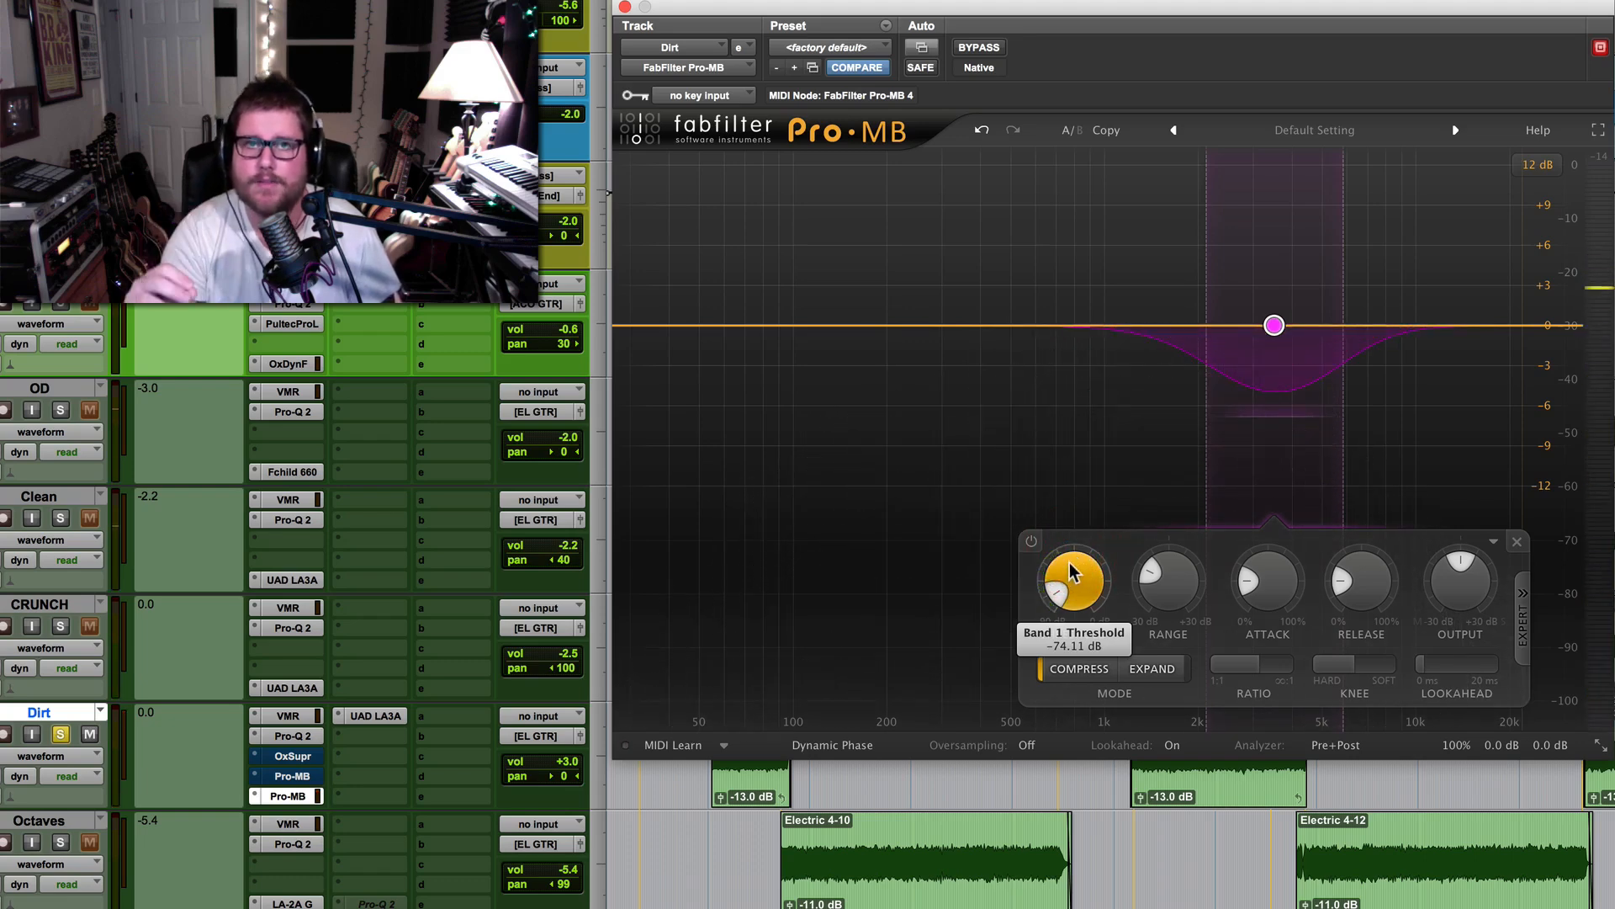
key(space)
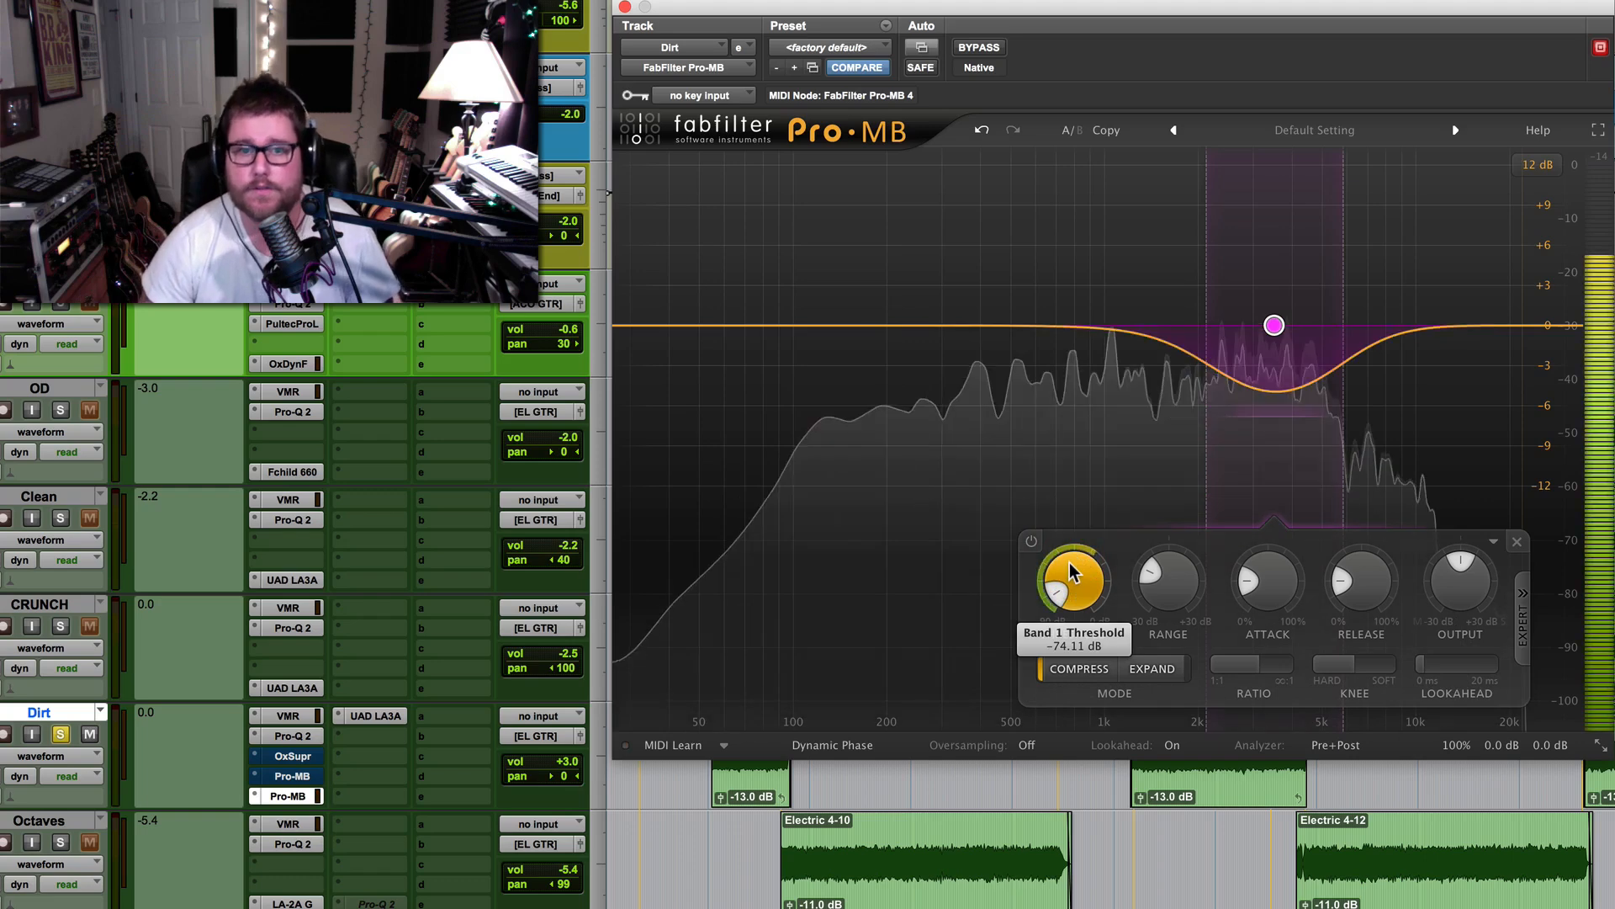
drag(1073, 576, 1082, 508)
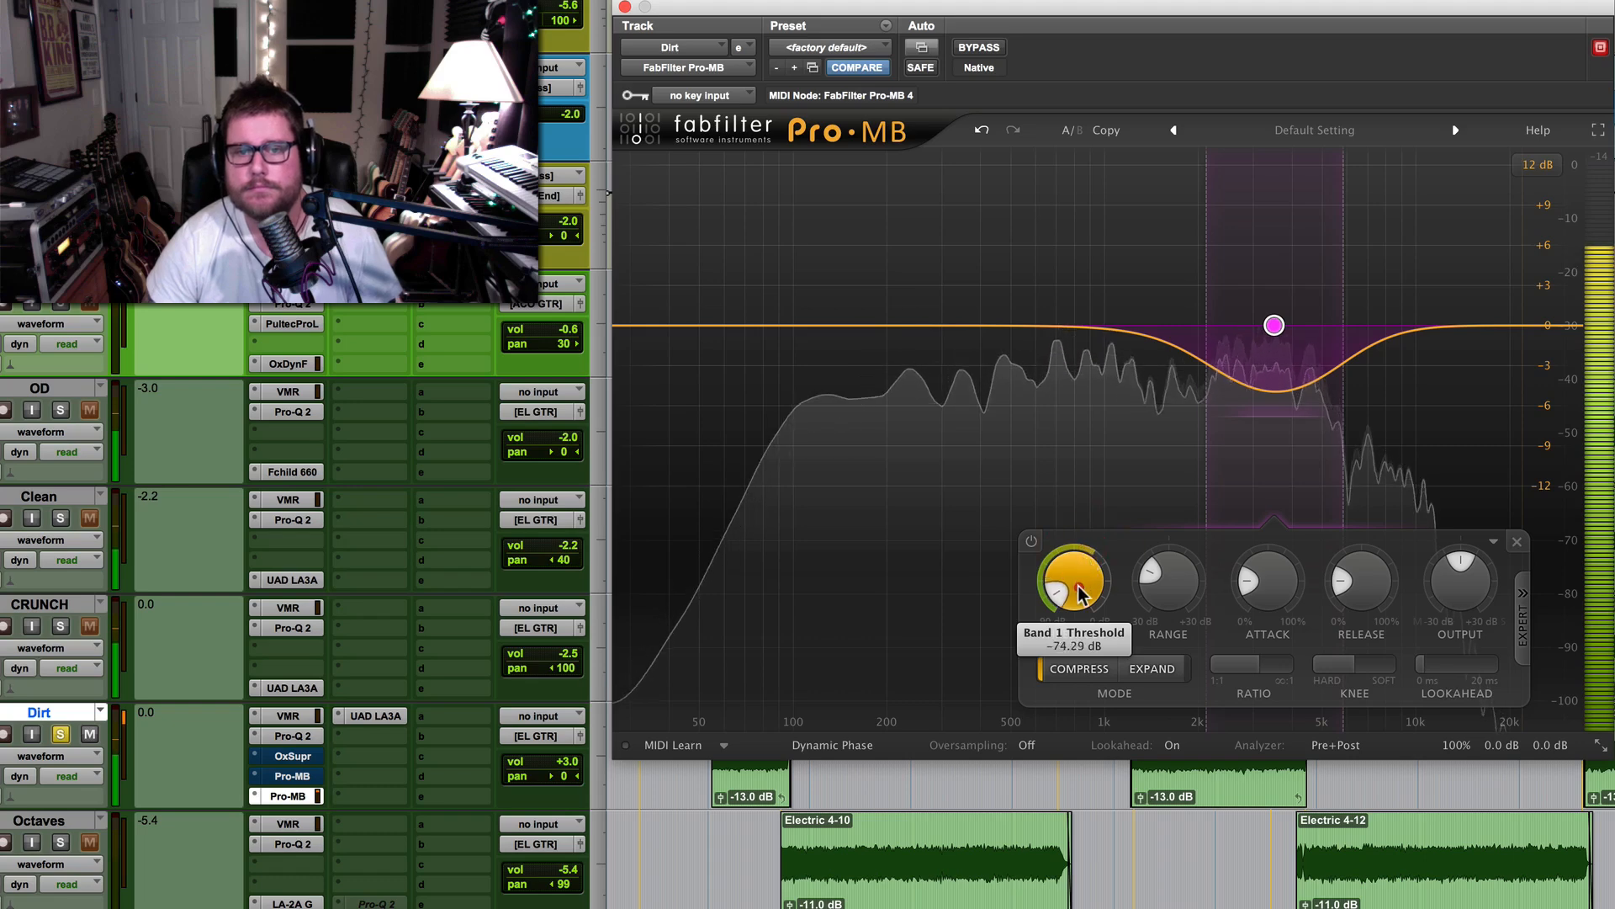
key(space)
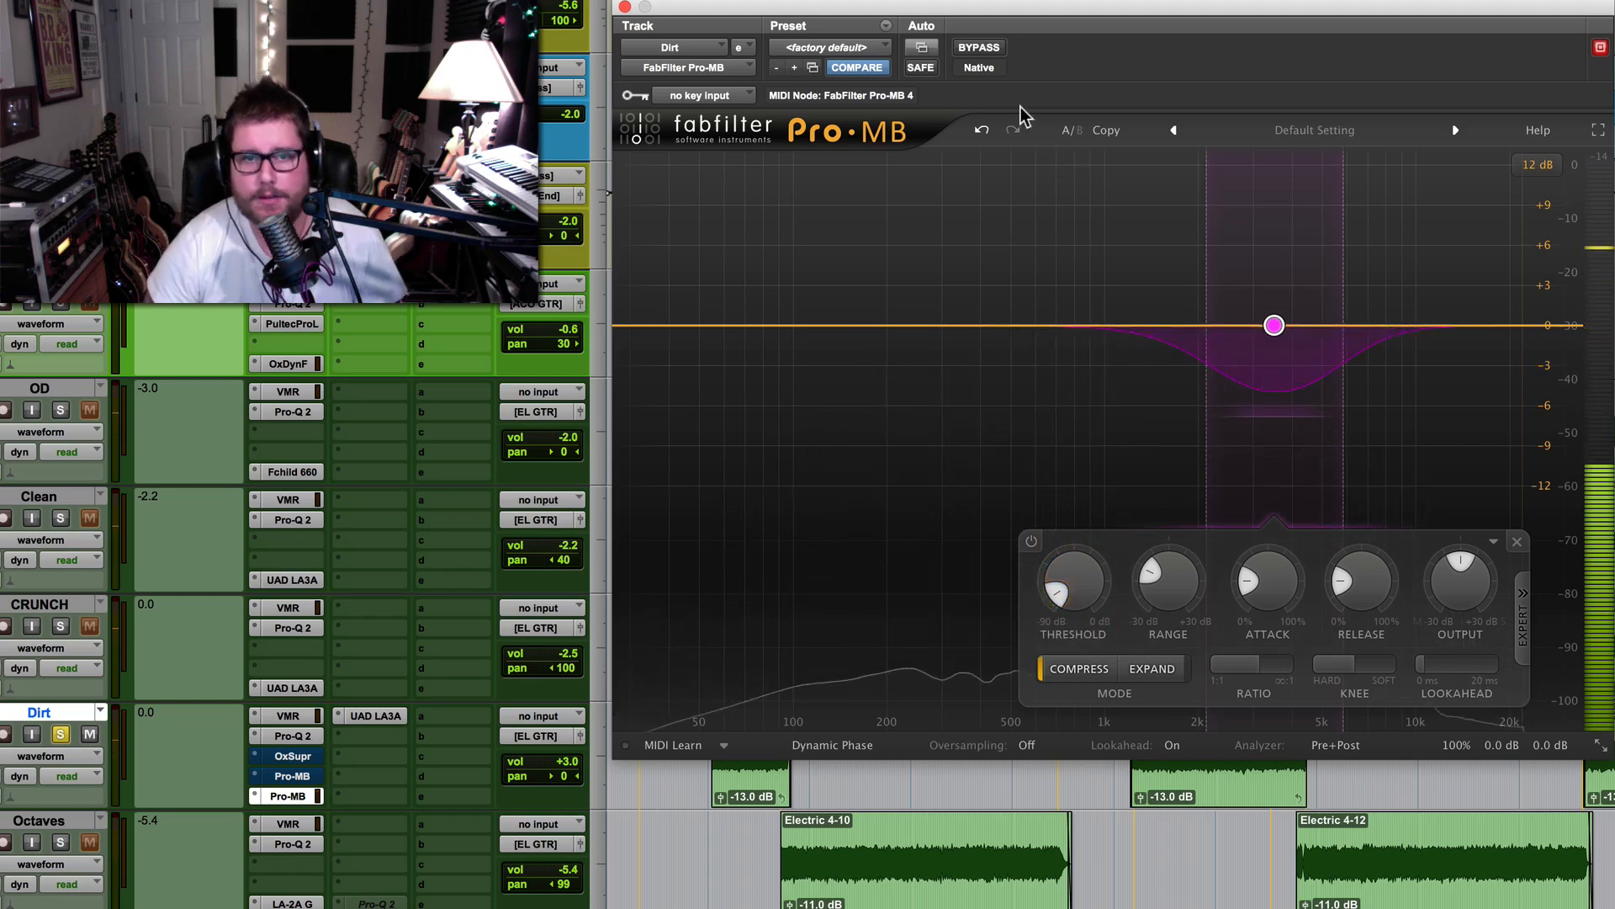
Compare the Dirt guitar with and without Pro-MB by bypassing and re-enabling the plugin twice during playback
key(space)
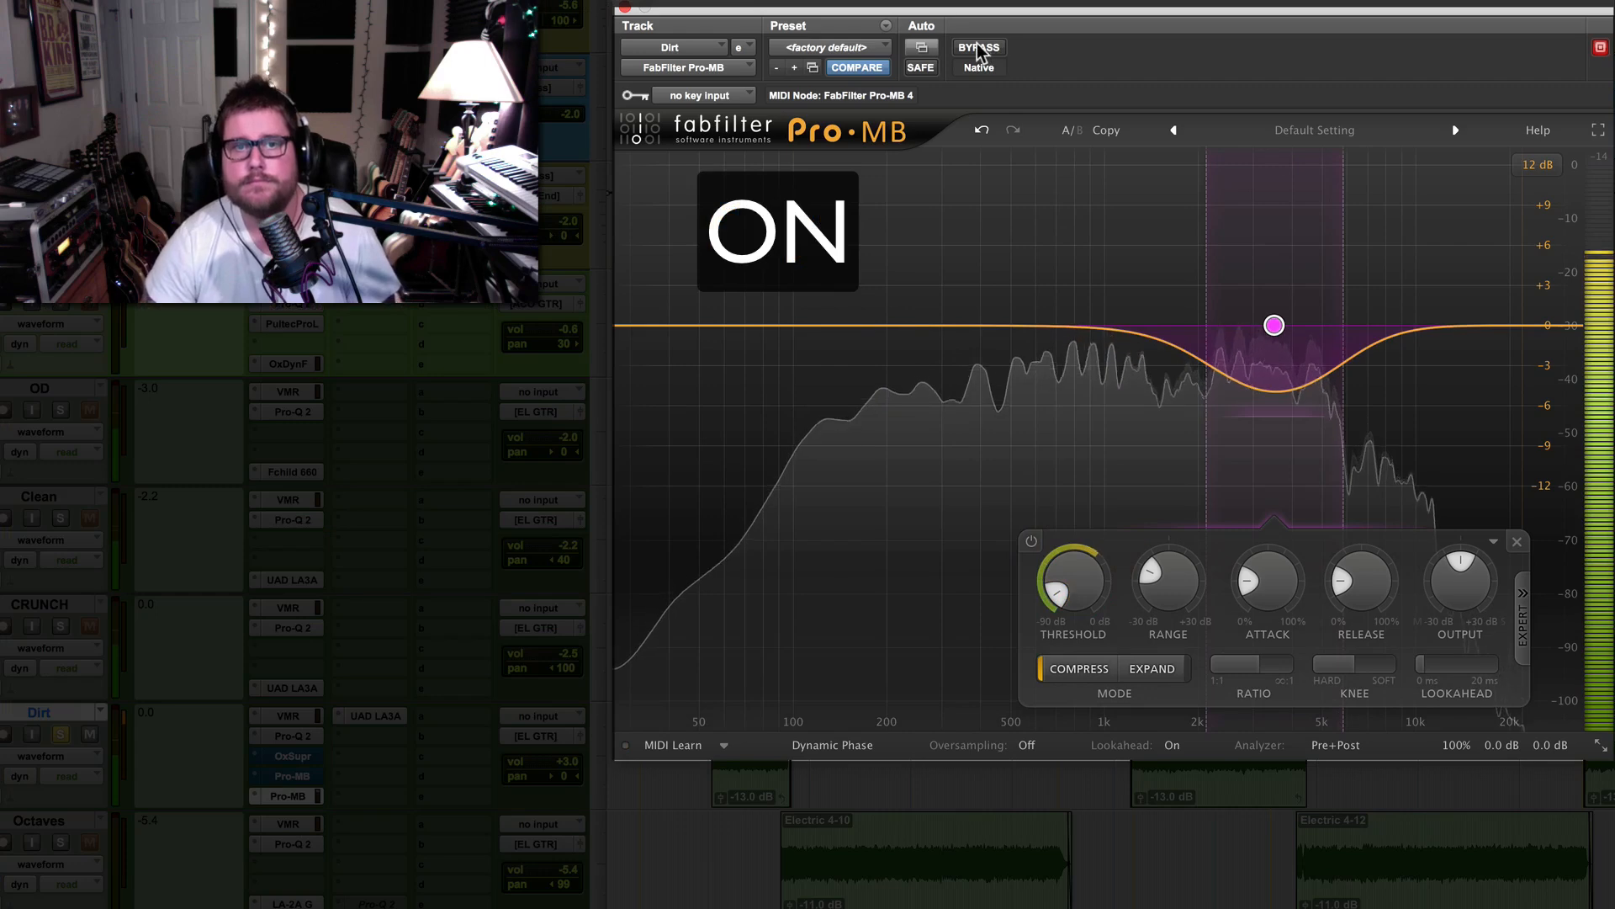
click(978, 48)
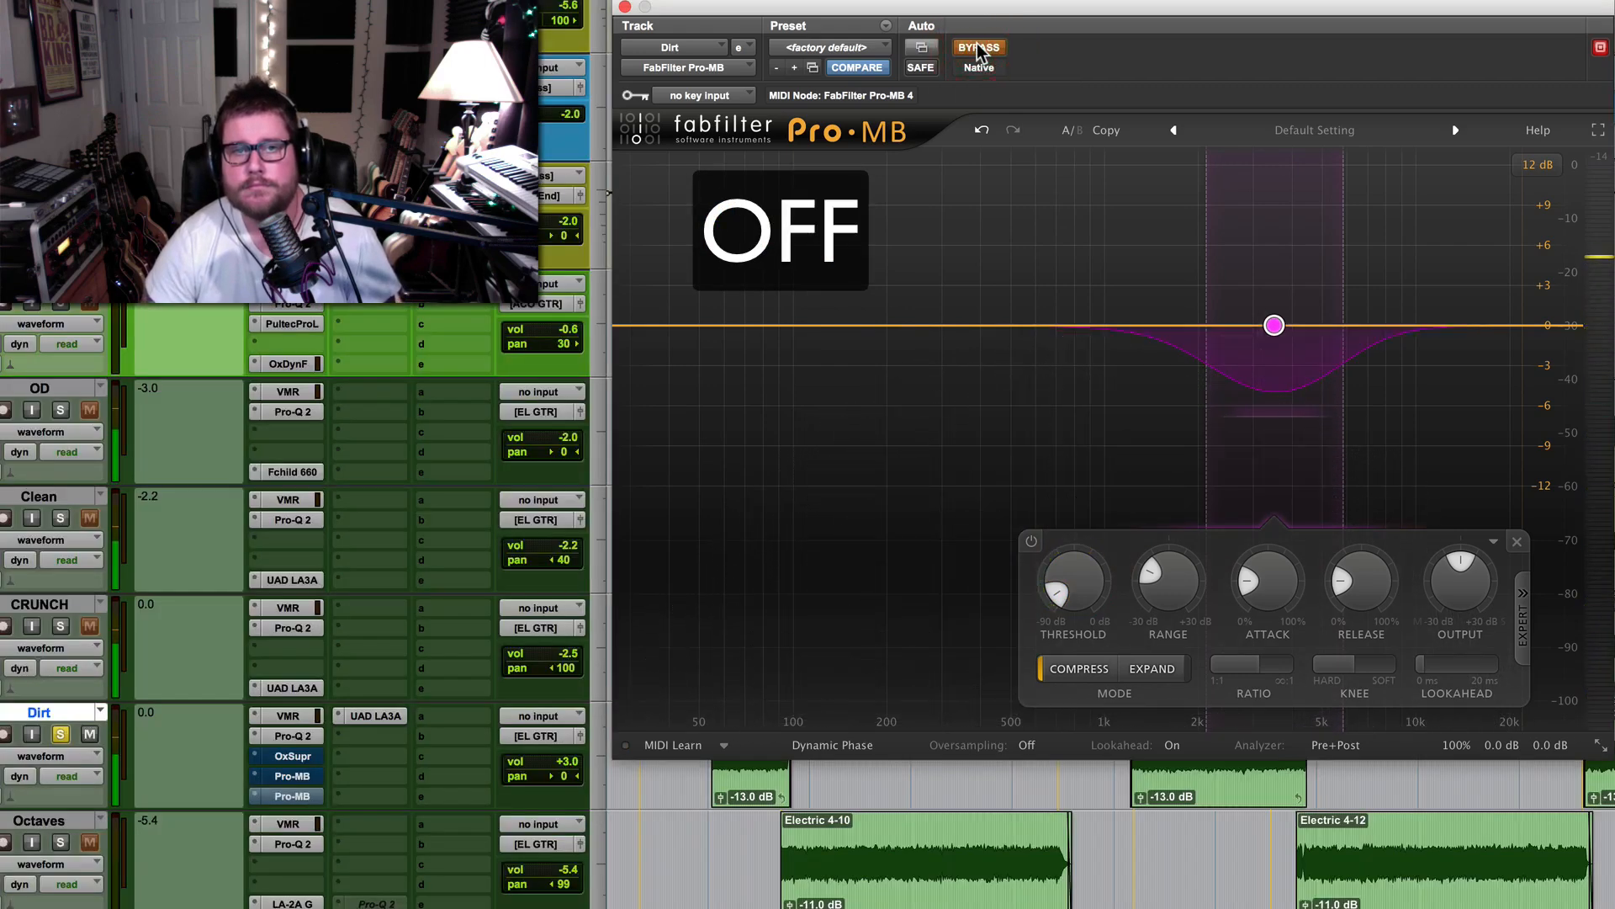
click(979, 48)
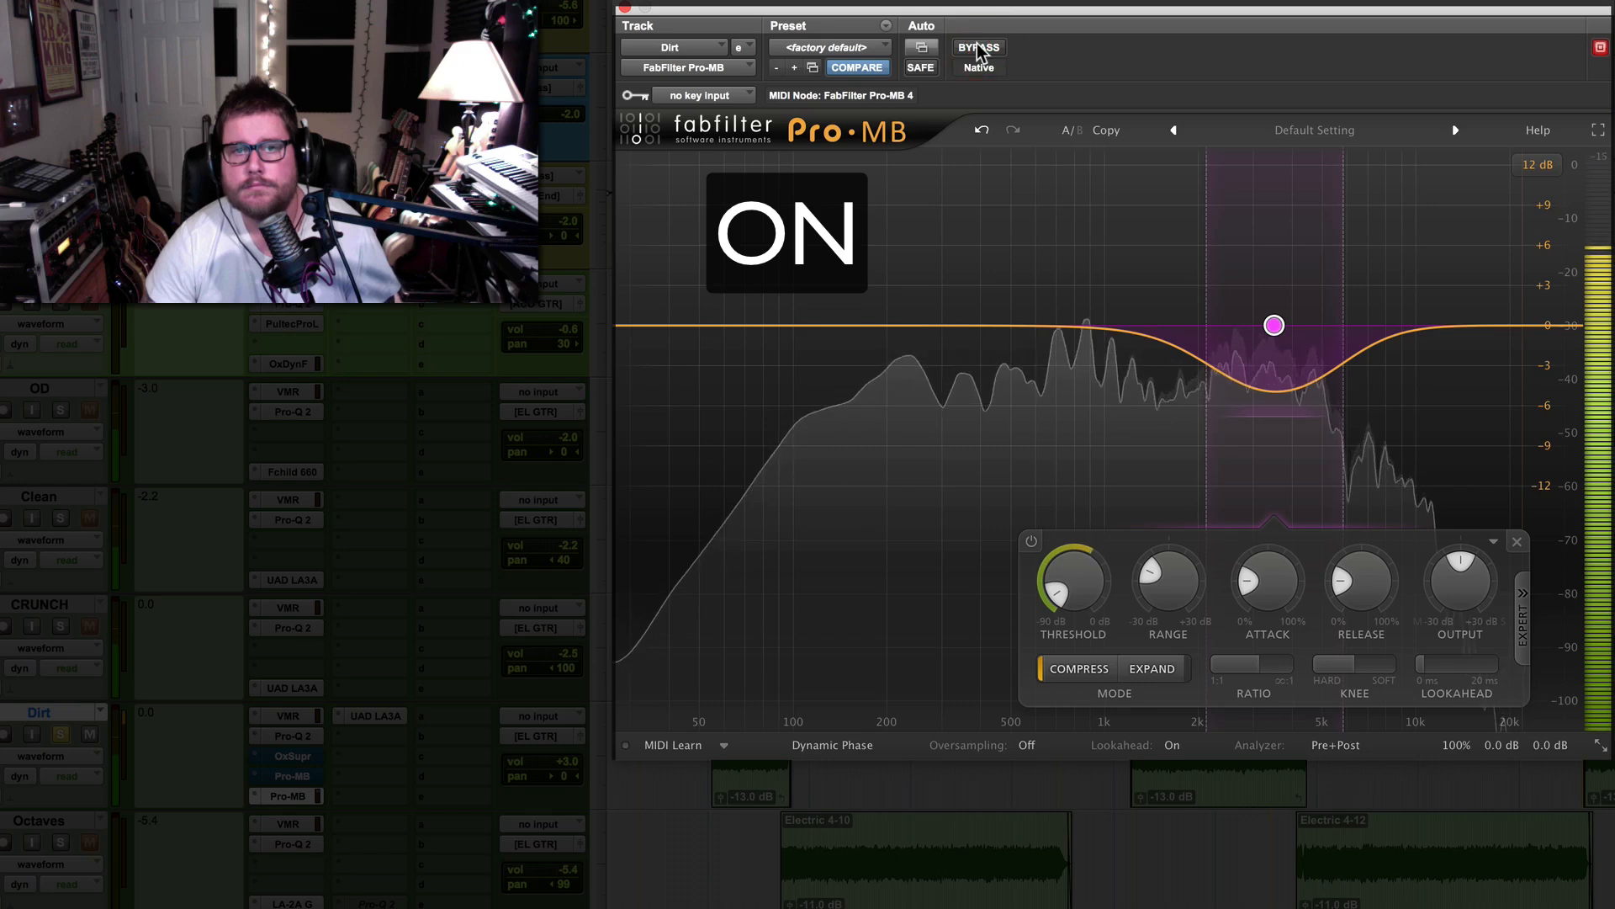
click(978, 48)
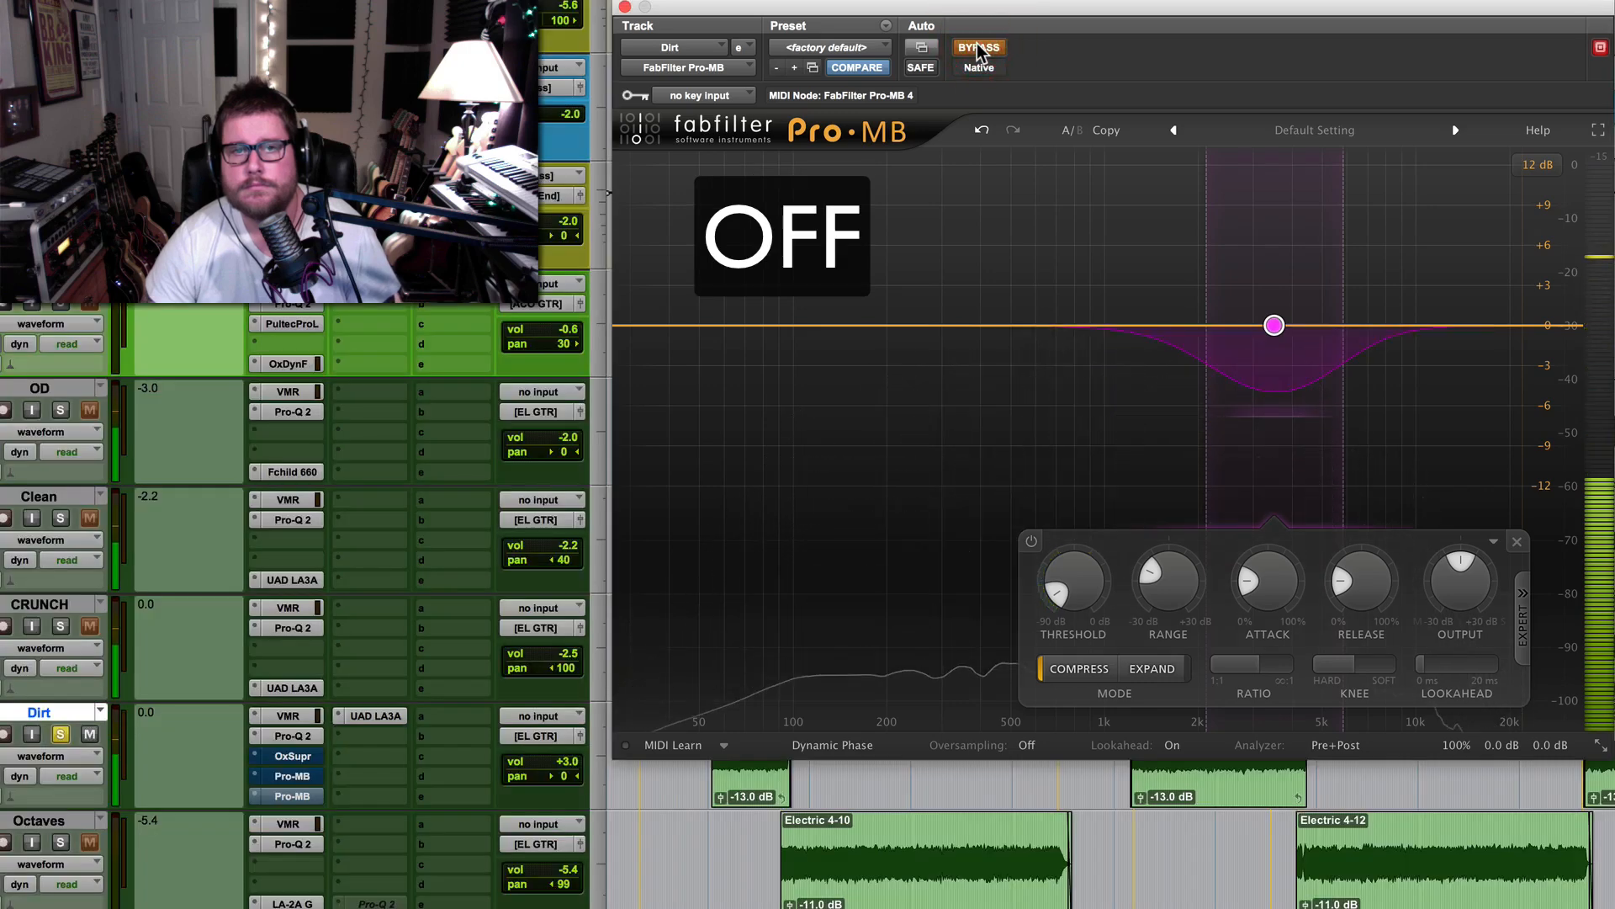
click(978, 48)
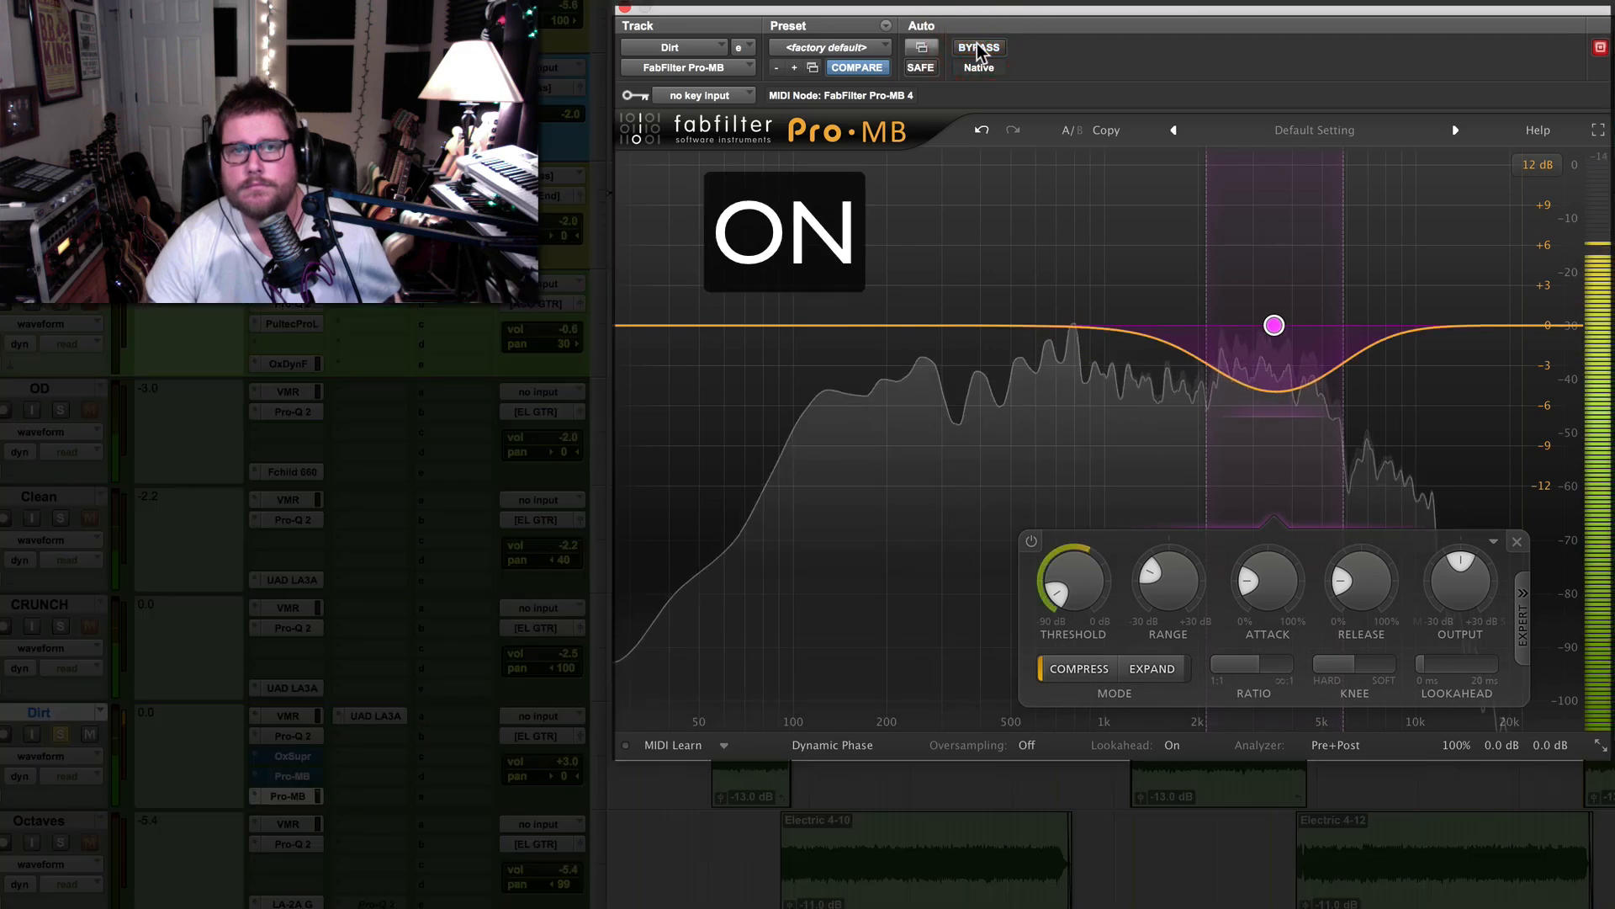
Bypass and close the current Pro-MB, and open and enable the Dirt track's other, three-band Pro-MB
click(978, 48)
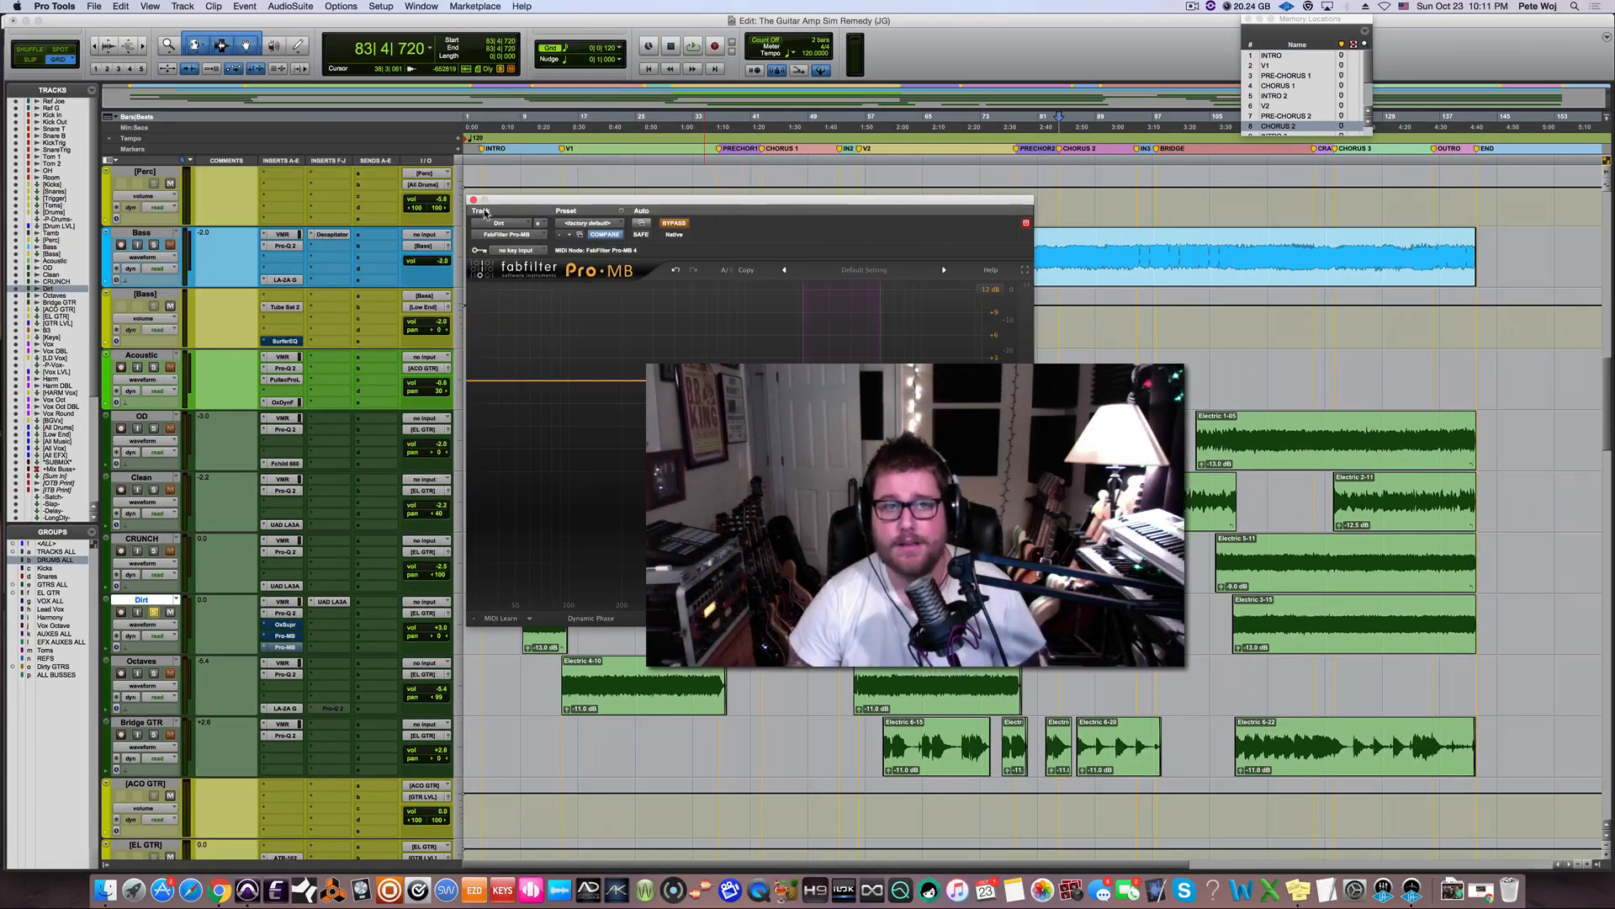
click(625, 7)
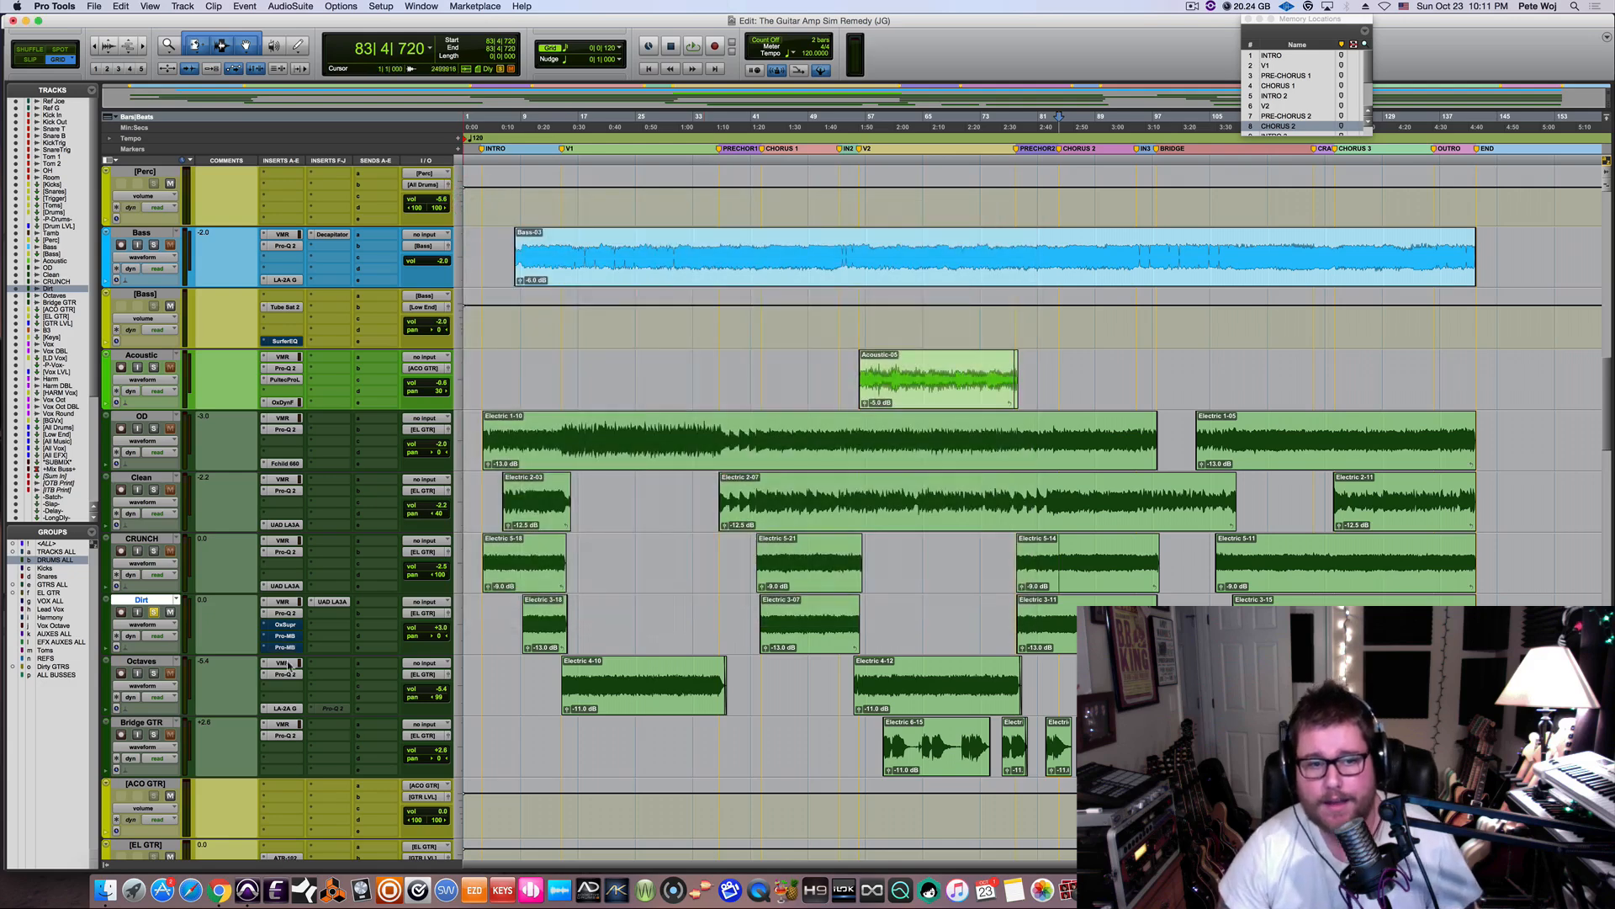
click(287, 637)
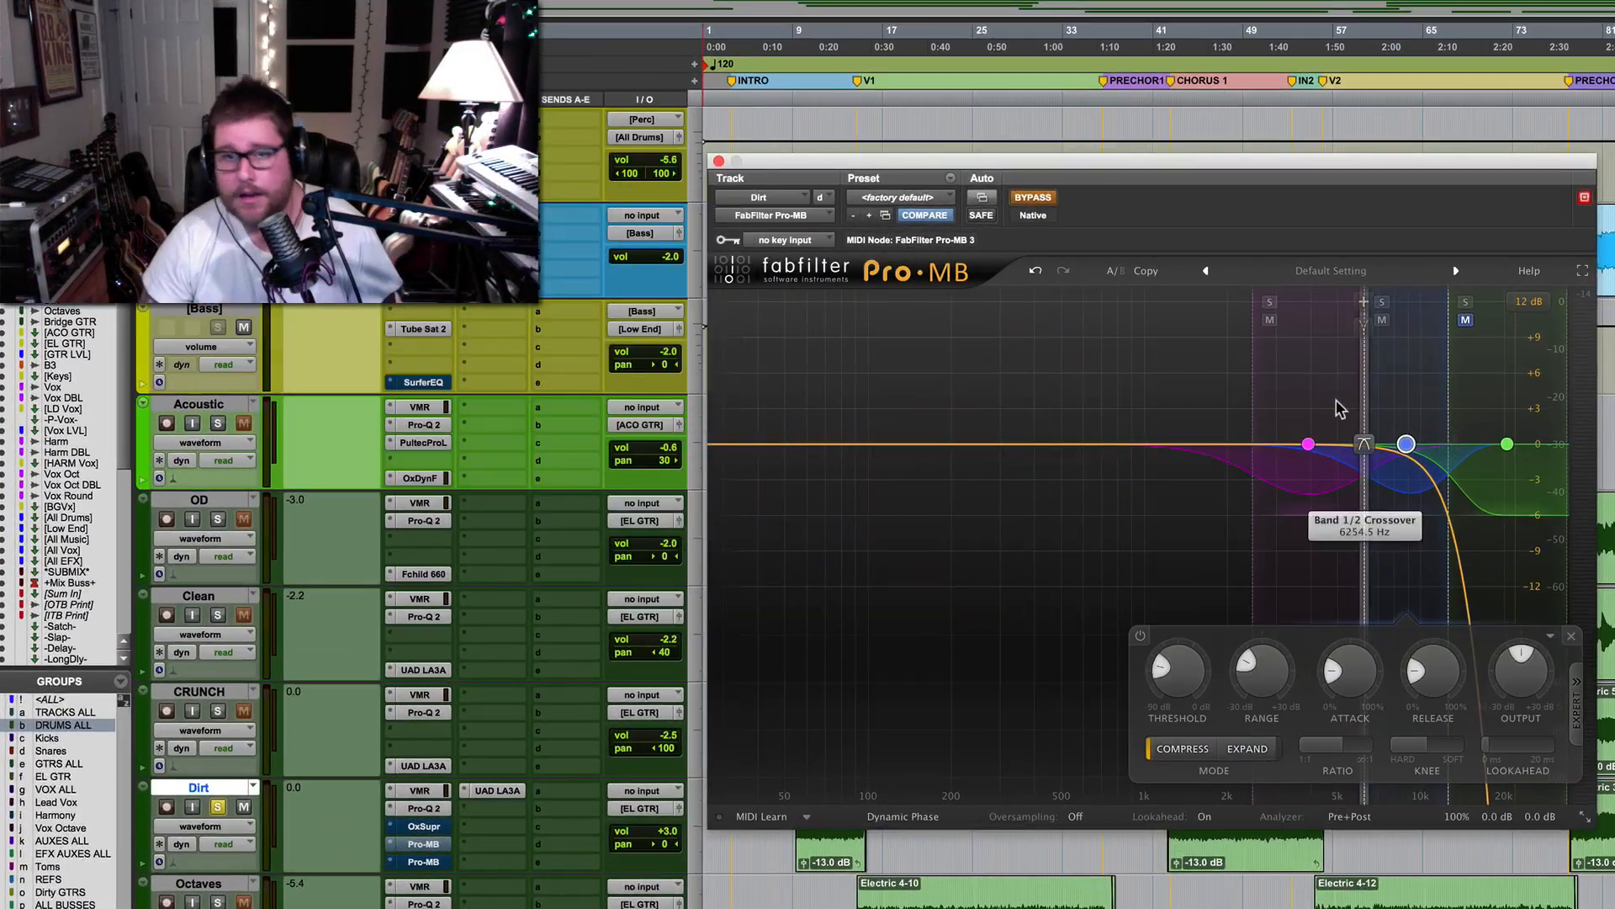
click(1034, 197)
Solo the middle Pro-MB band, add the lowest band to the solo, and audition the harsh range of the Dirt guitar
click(1382, 303)
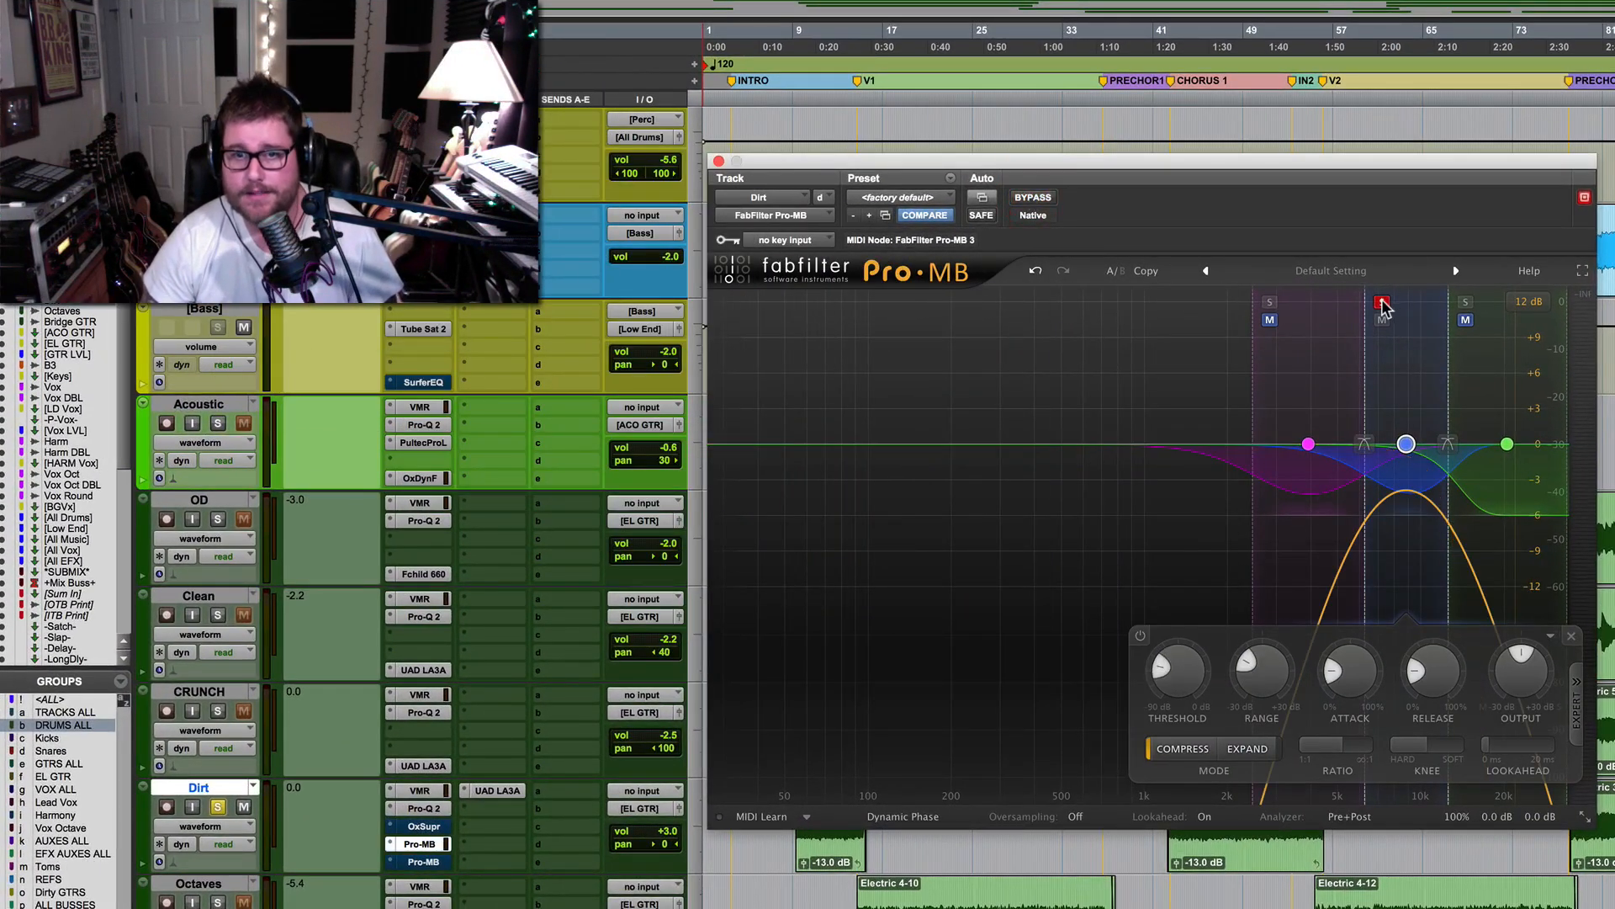
key(space)
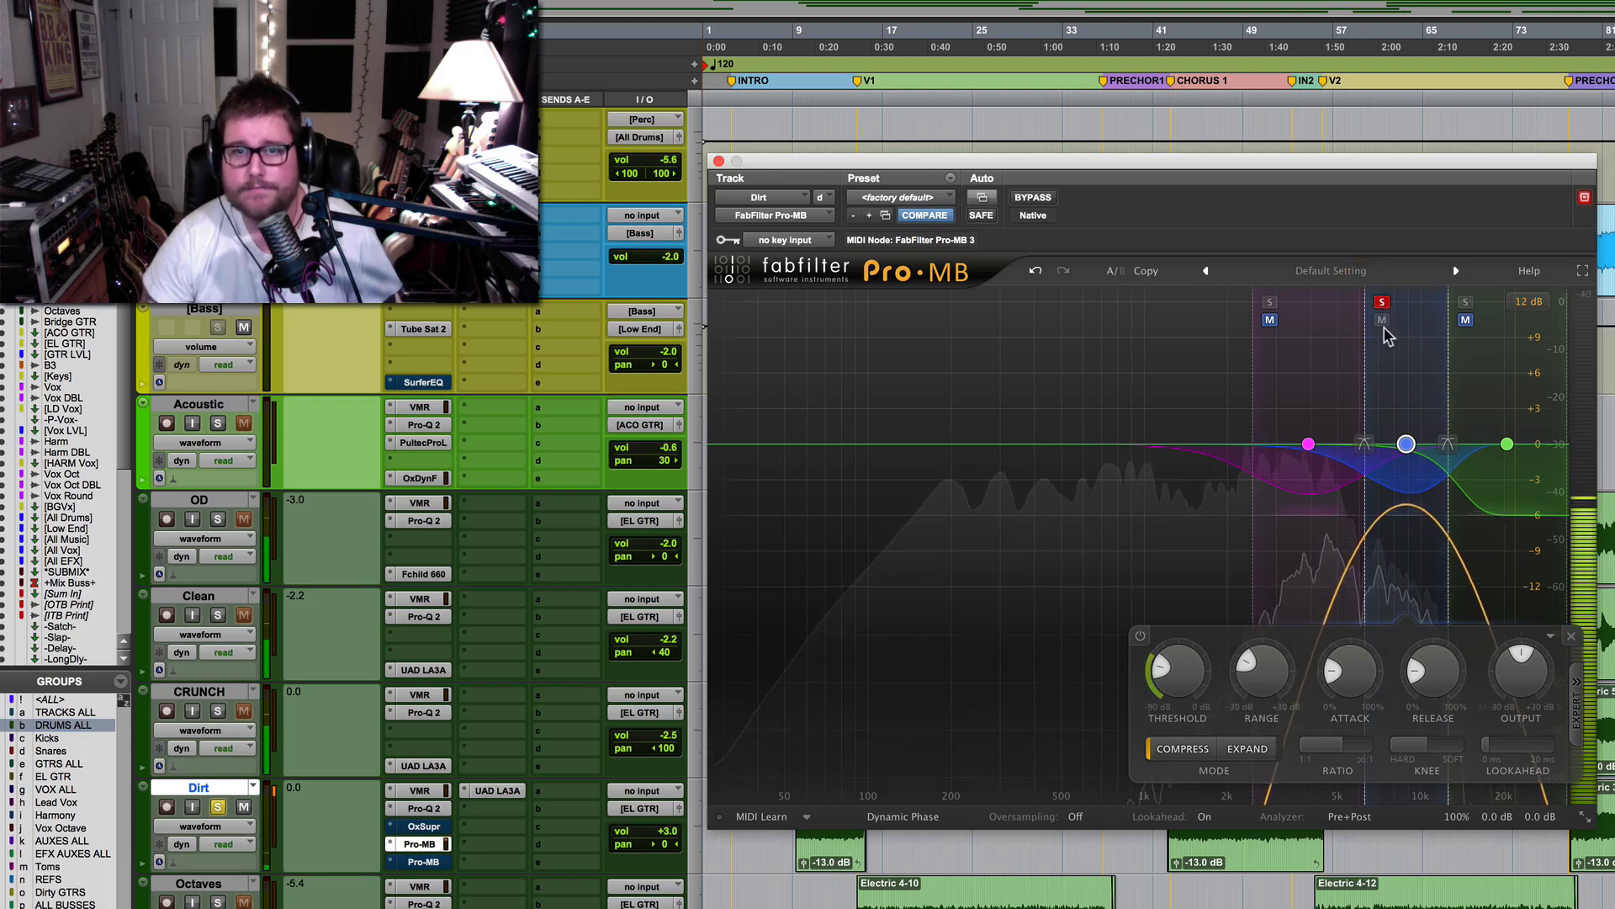
click(1271, 303)
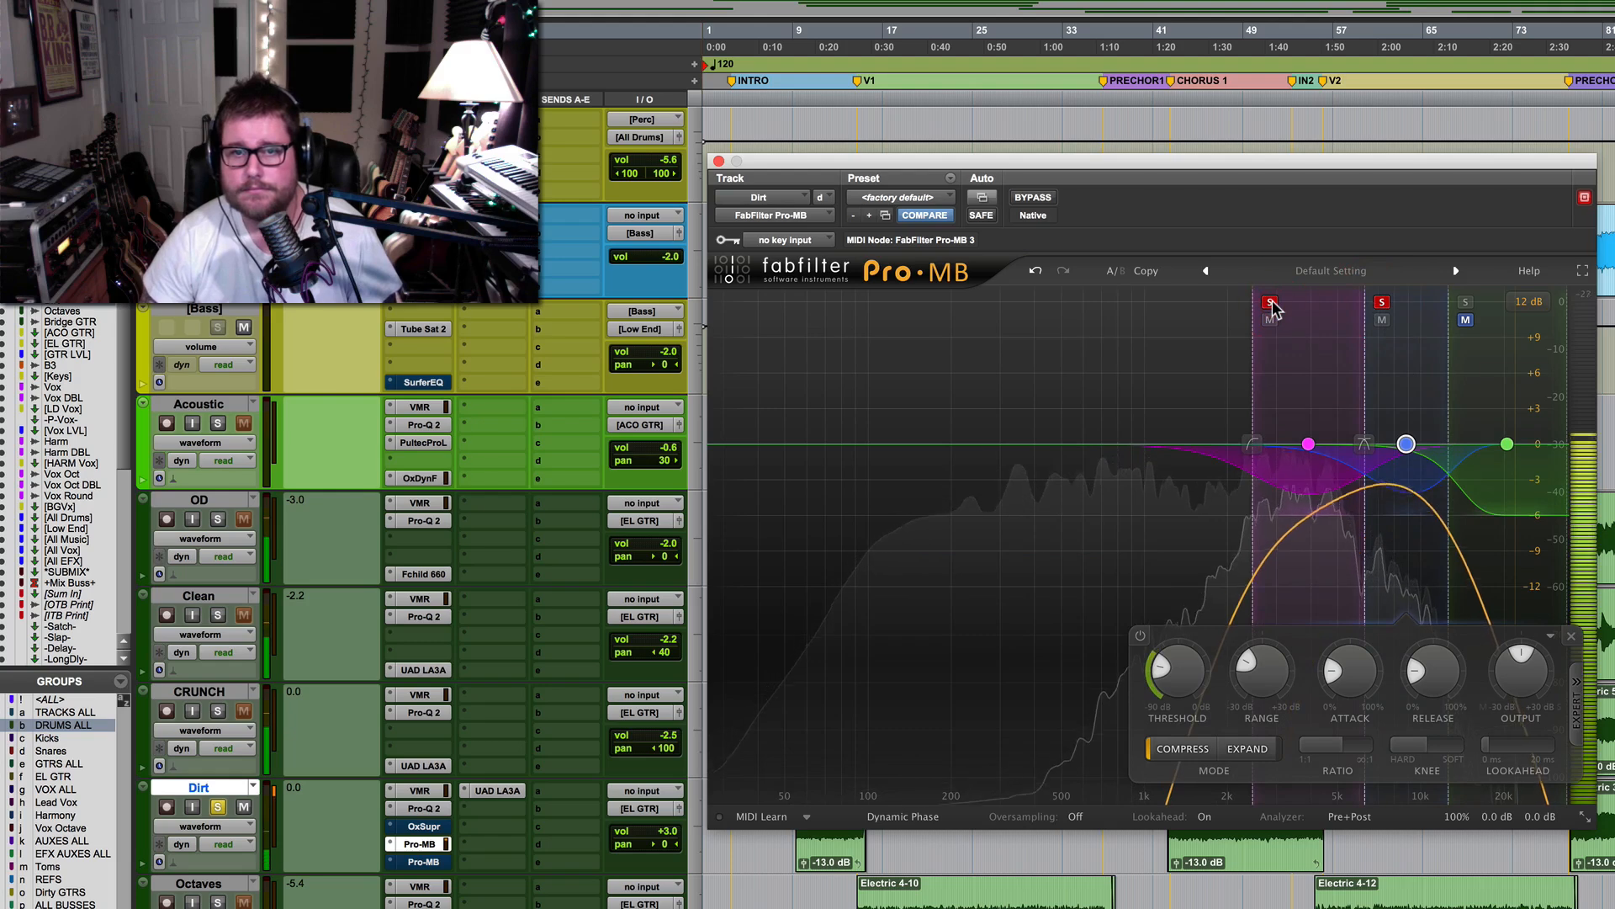
key(space)
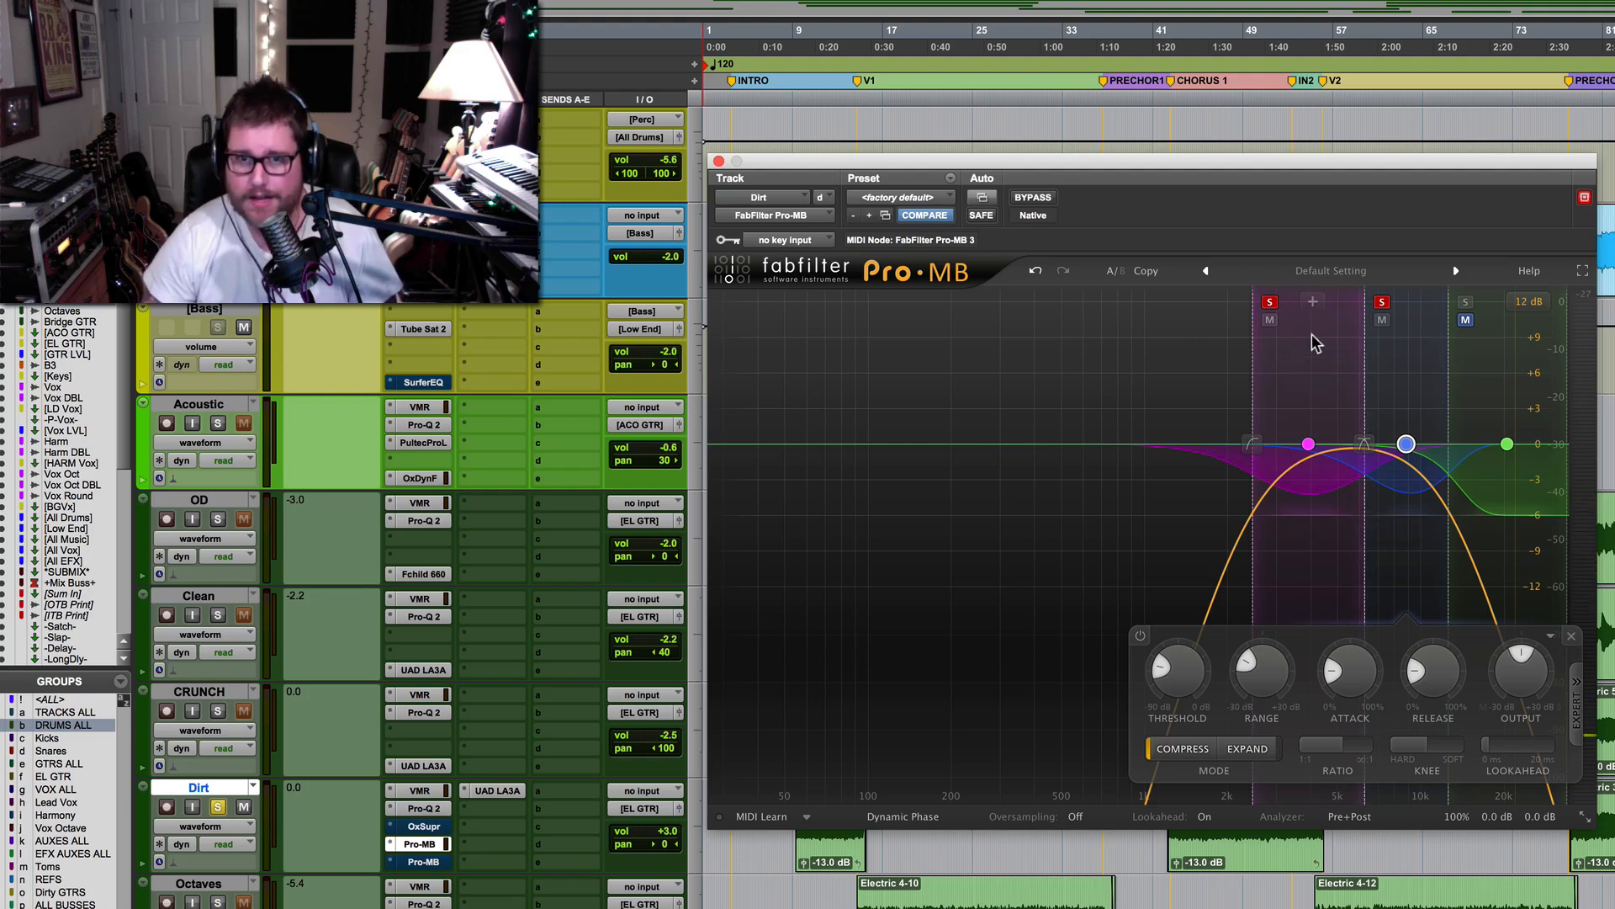
key(space)
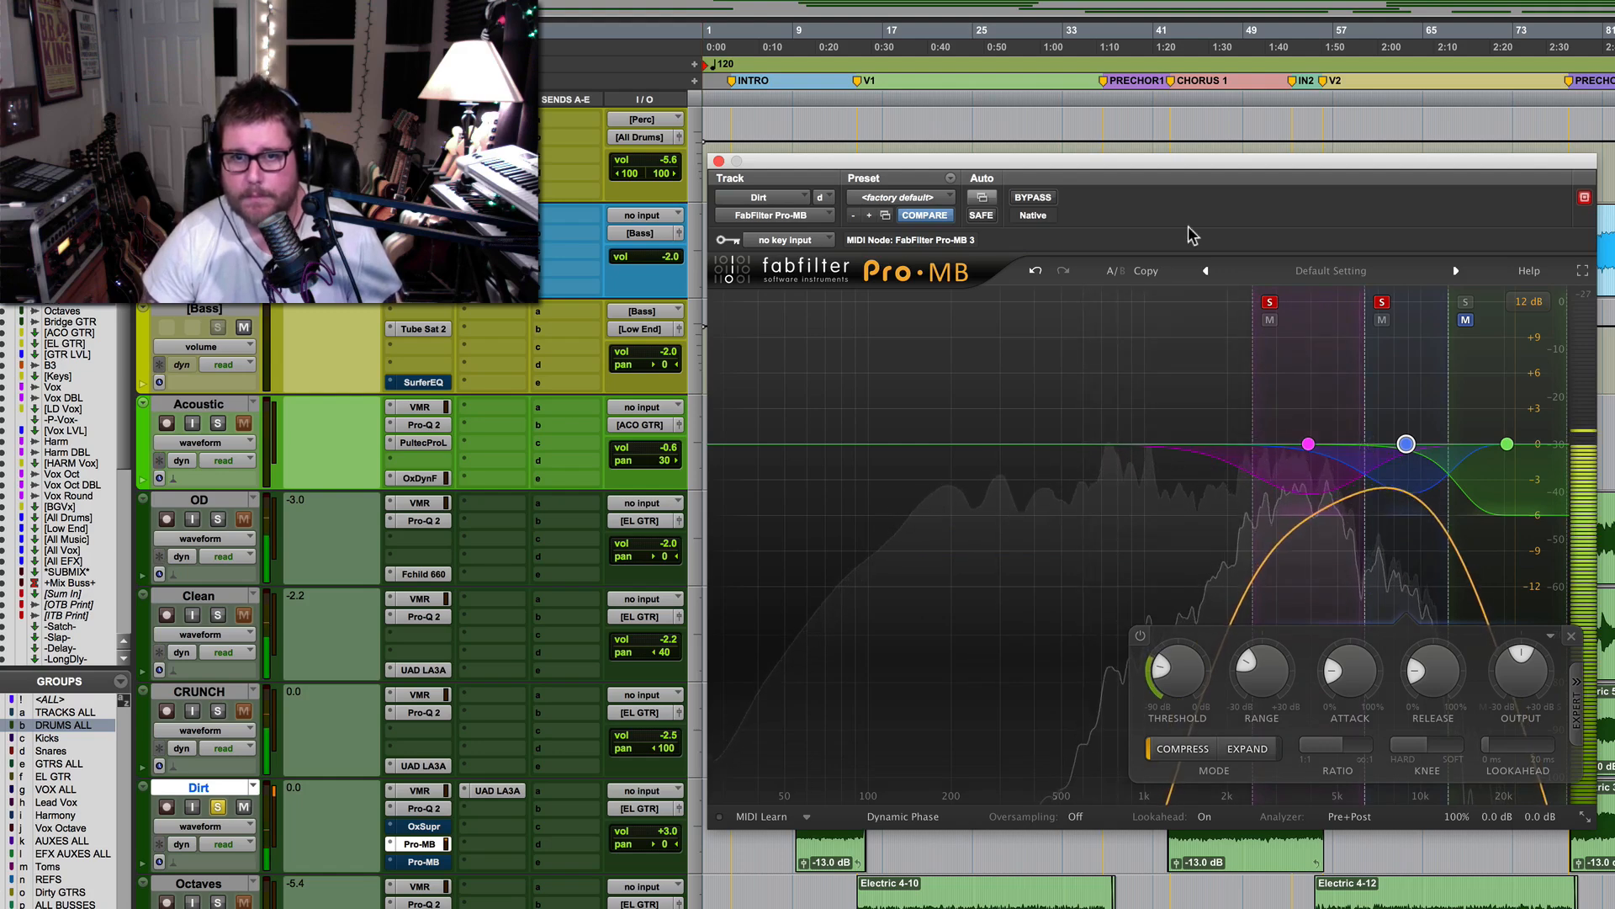
key(space)
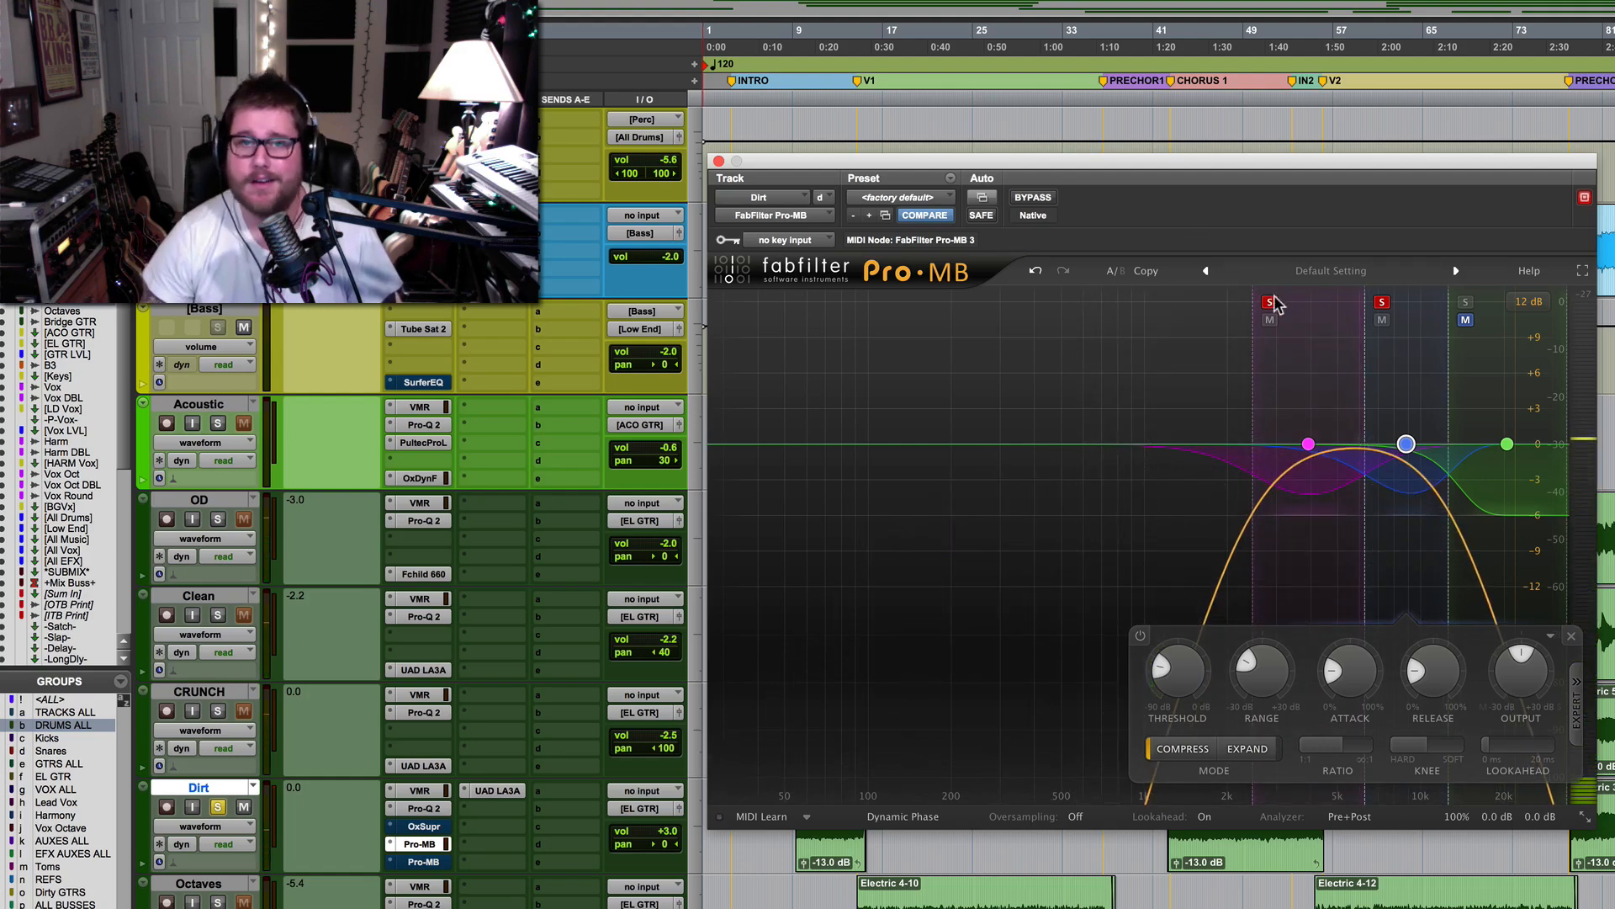
Bypass the three-band Pro-MB and unsolo its lowest and middle bands
click(1034, 196)
click(1271, 302)
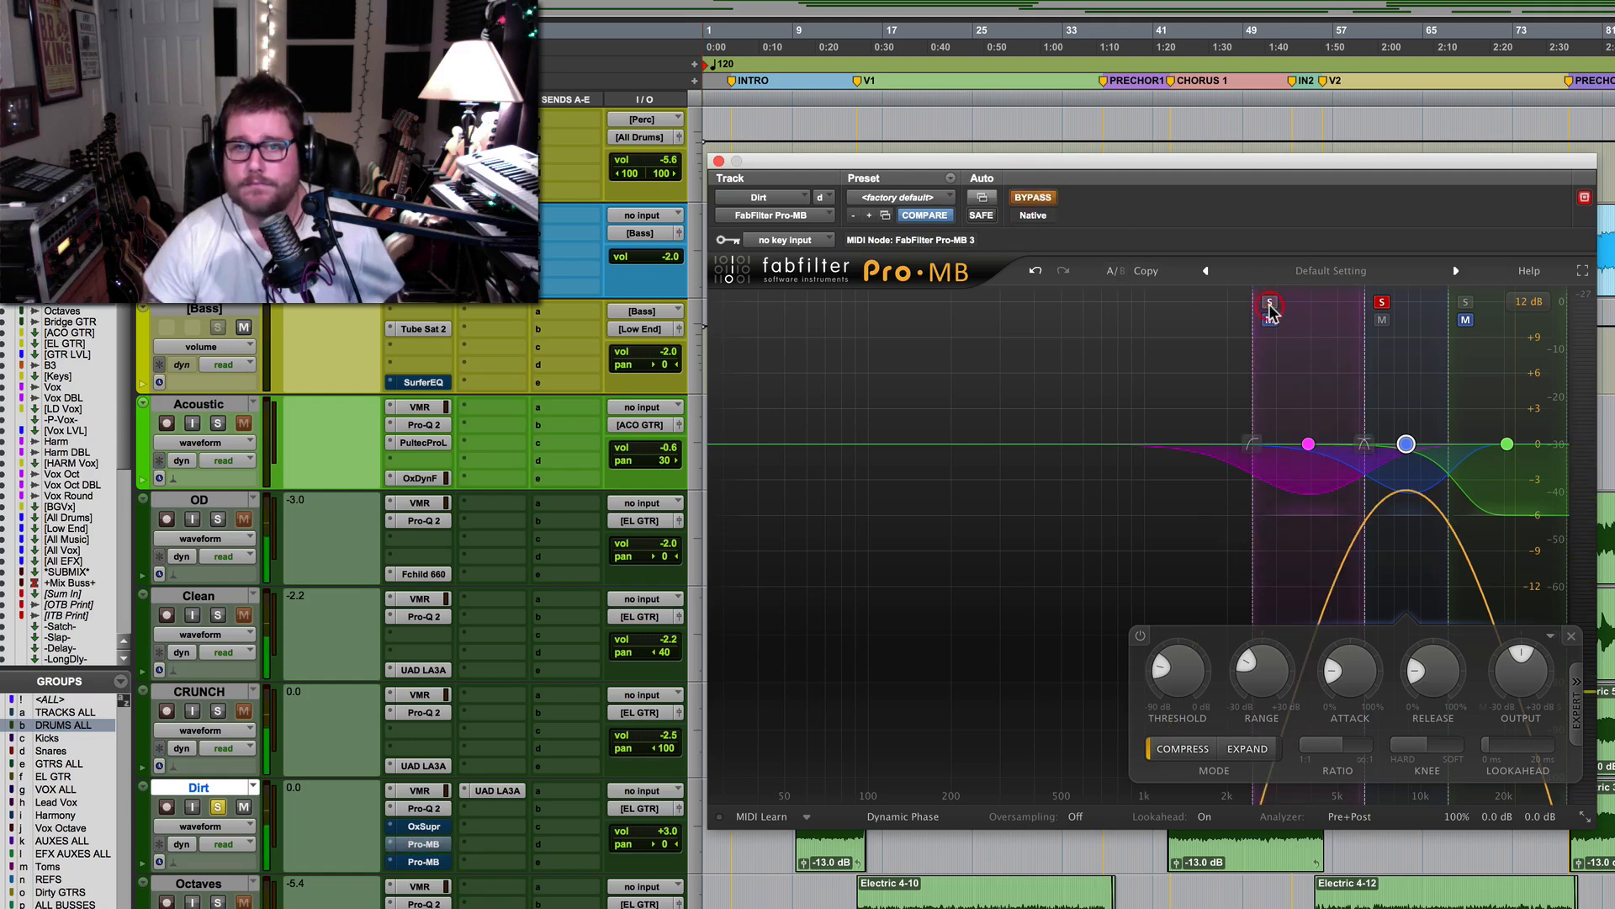
click(1382, 303)
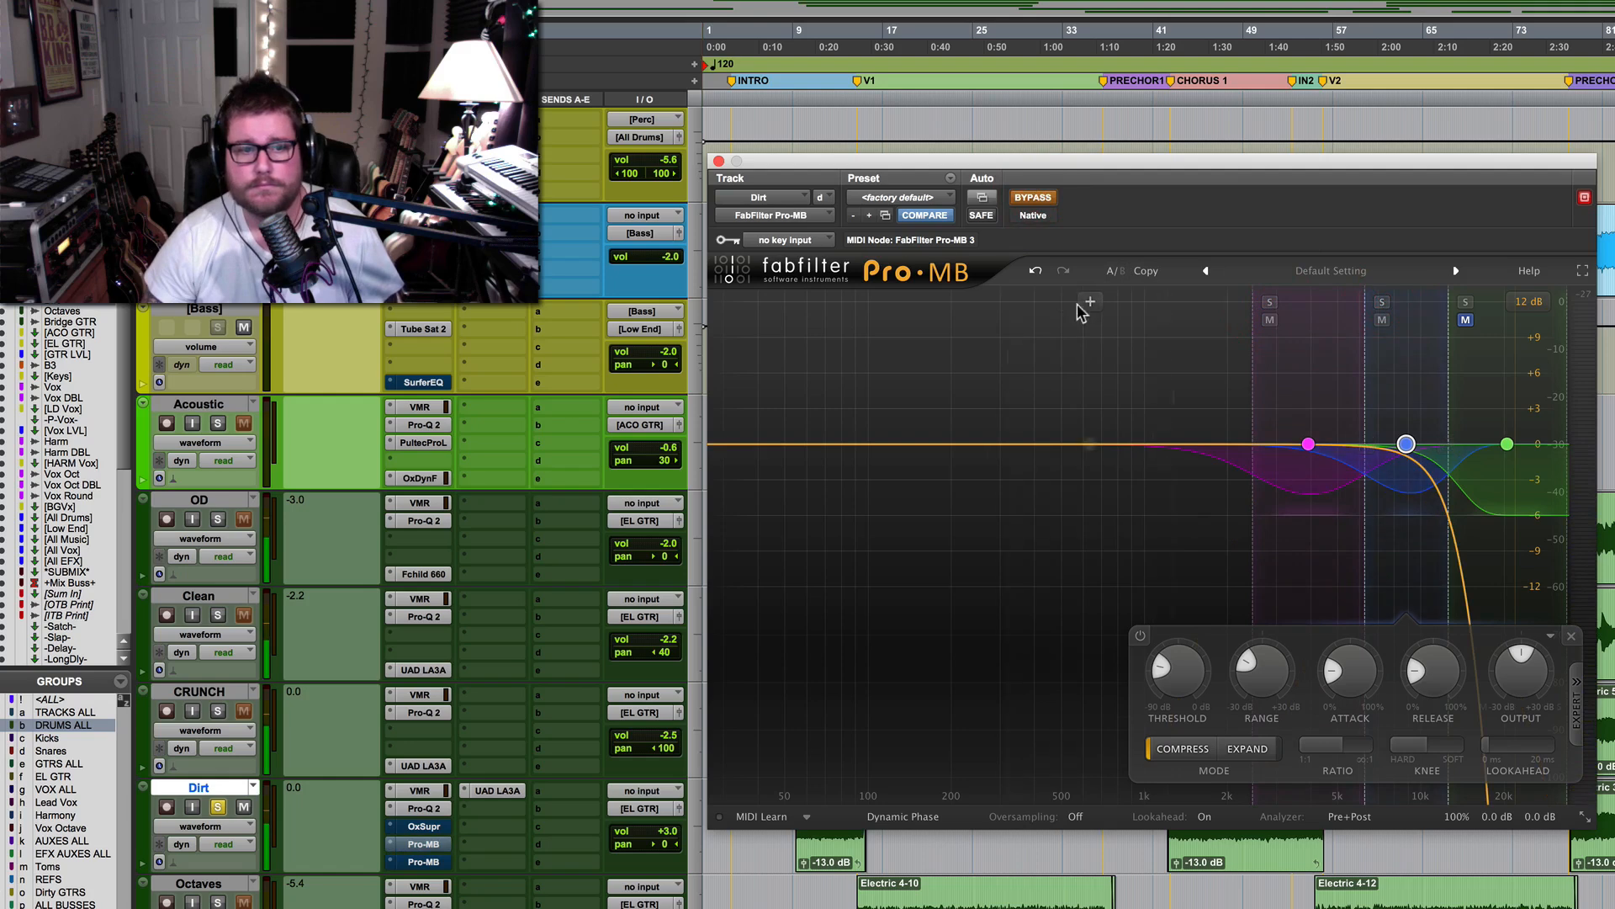
Compare the Dirt guitar with and without the three-band Pro-MB during playback, leaving the plugin bypassed
click(1035, 200)
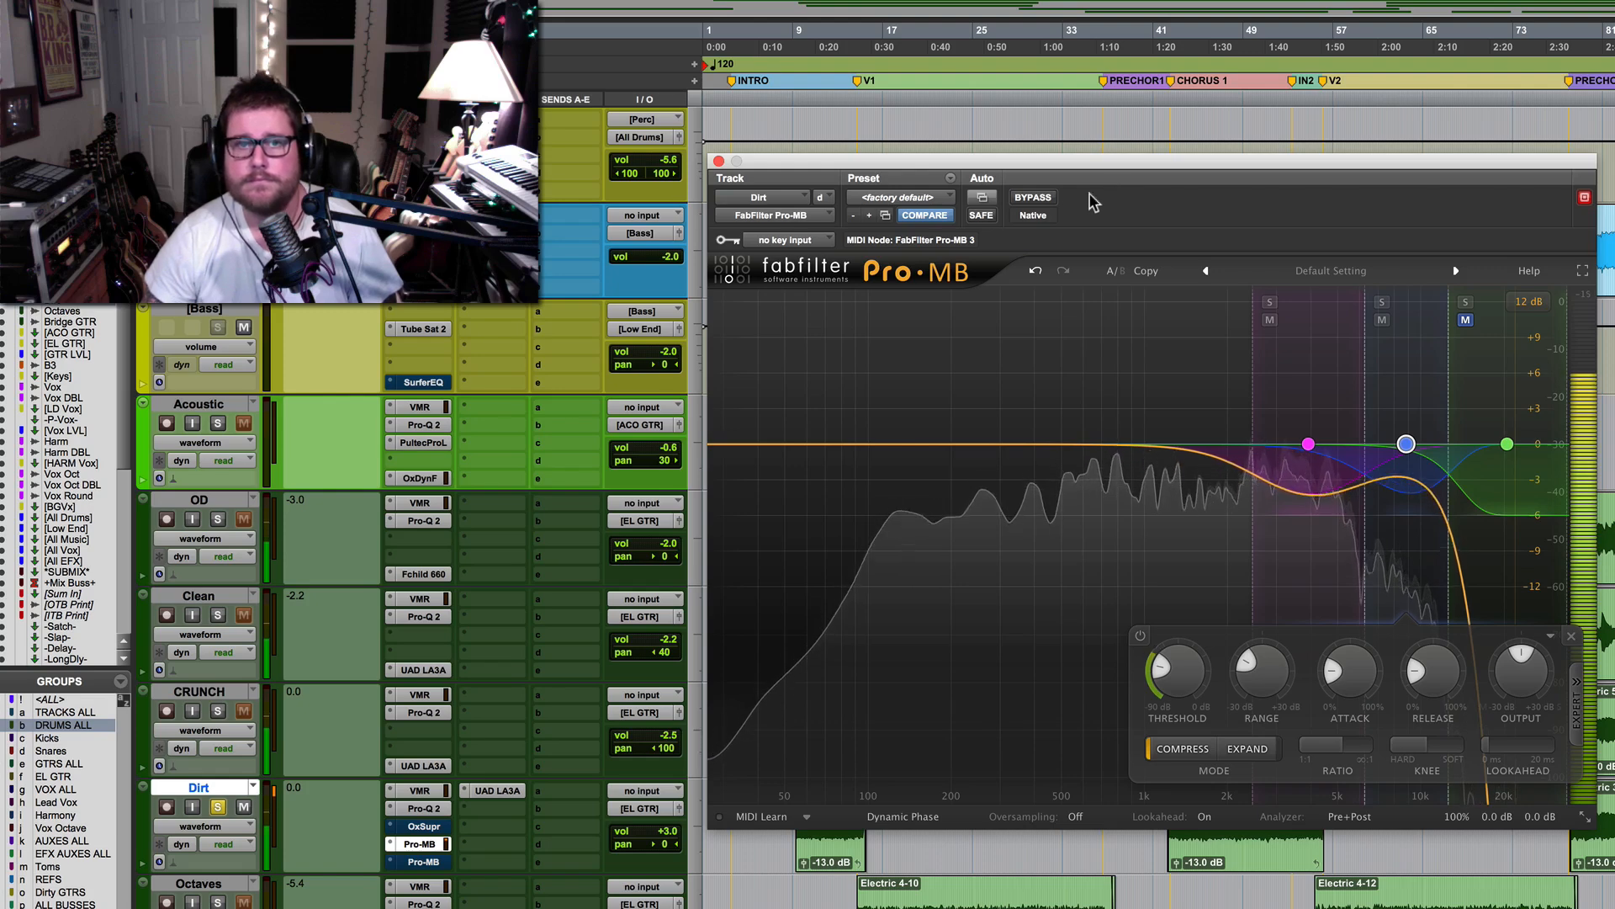
click(1034, 199)
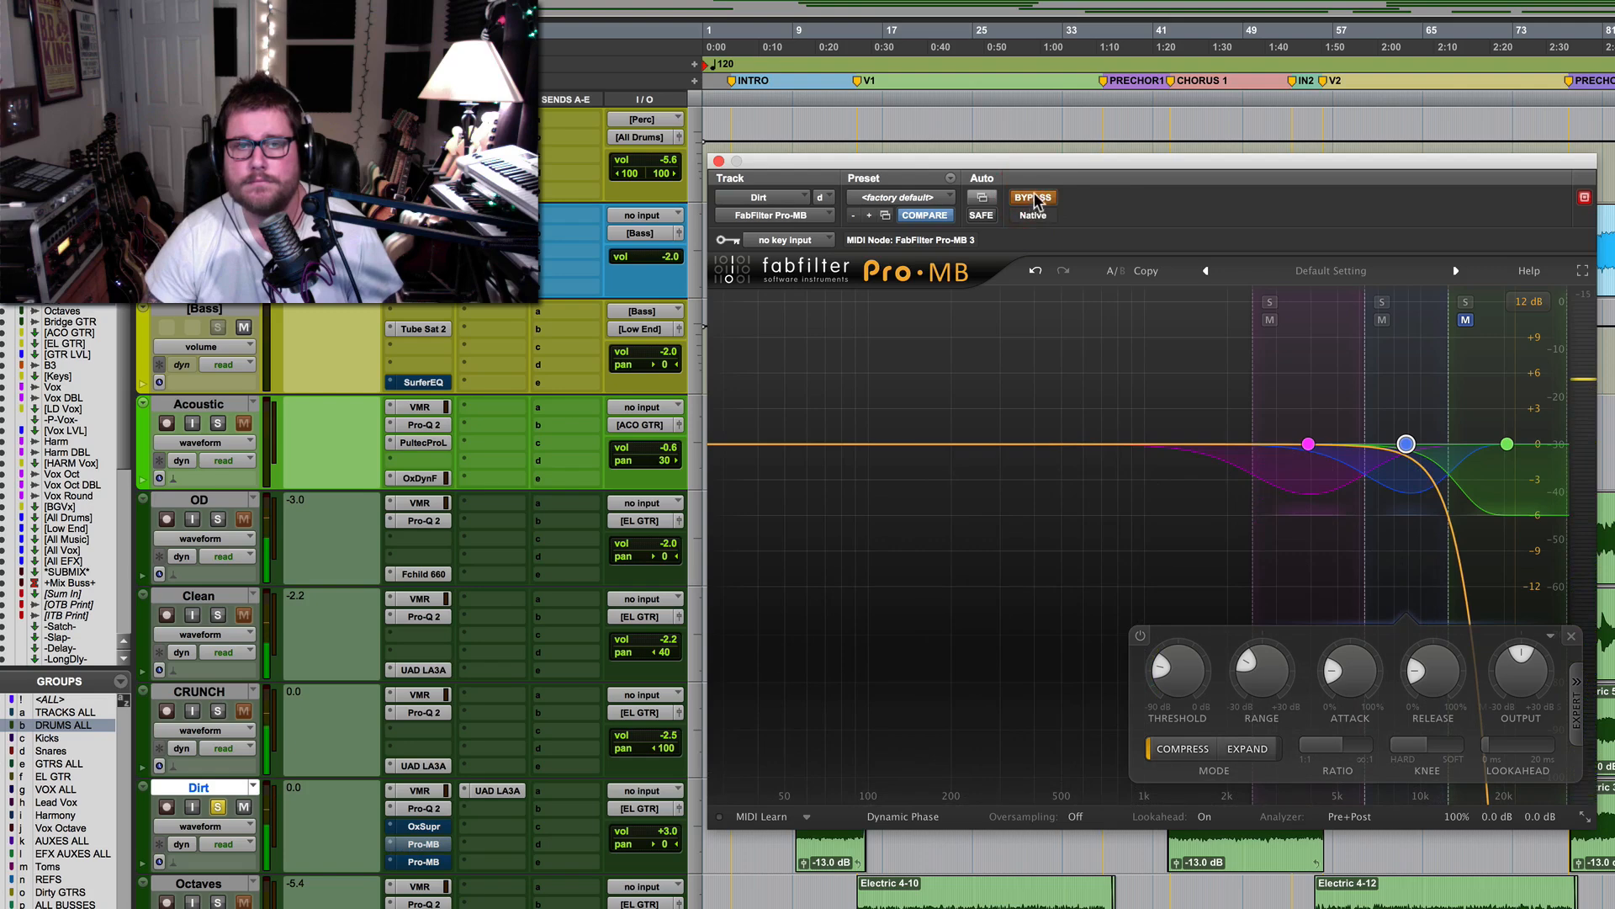
click(1033, 200)
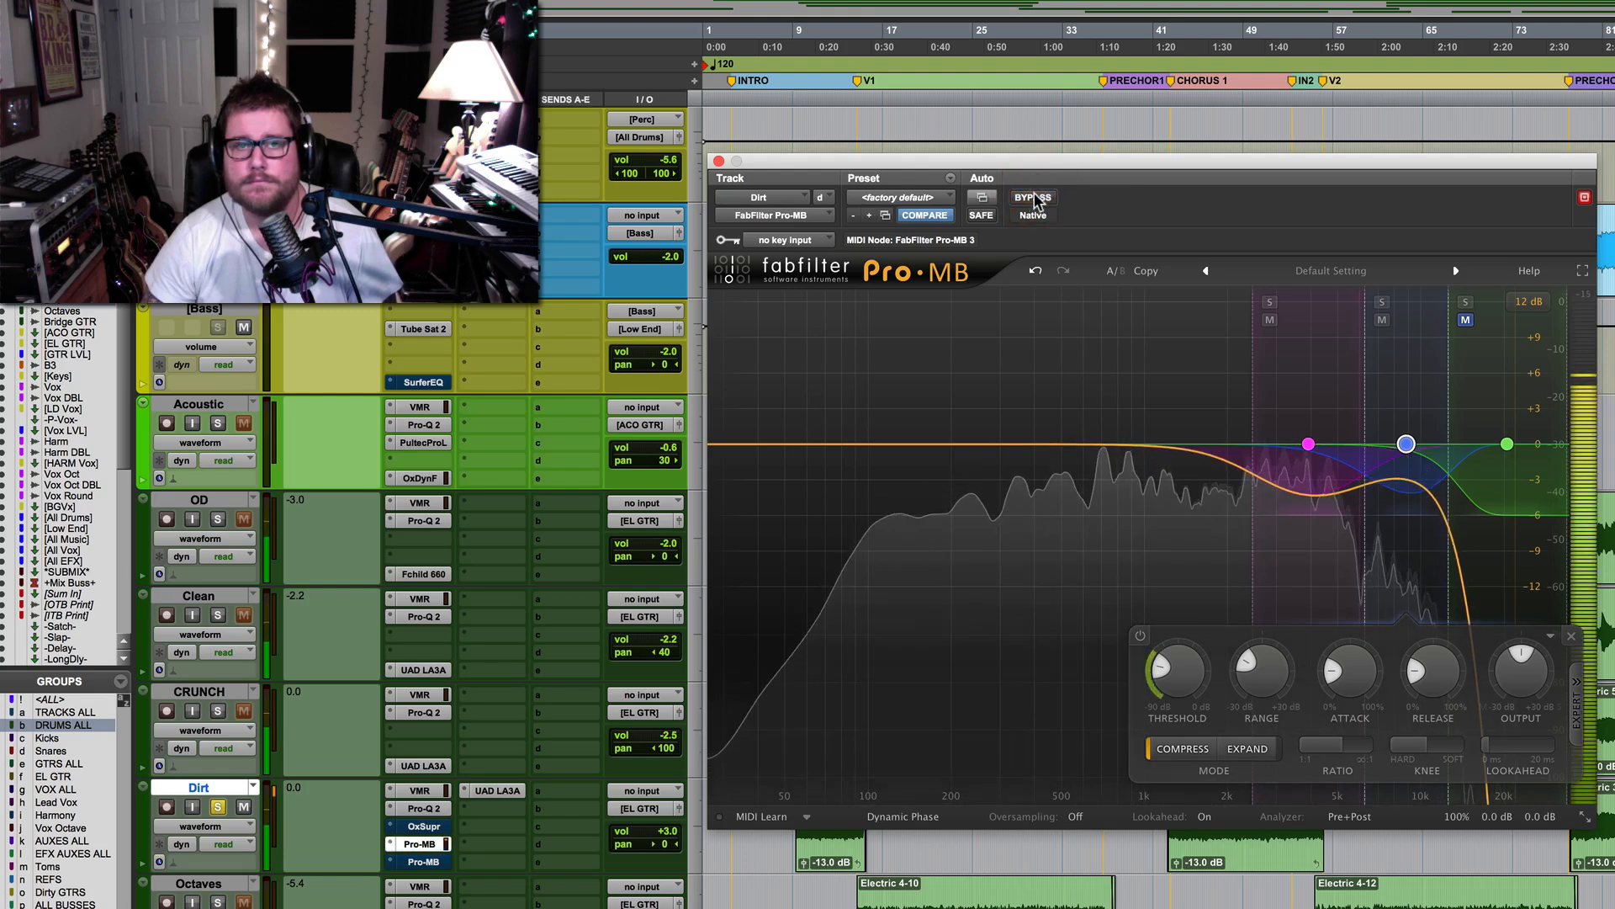
click(1034, 199)
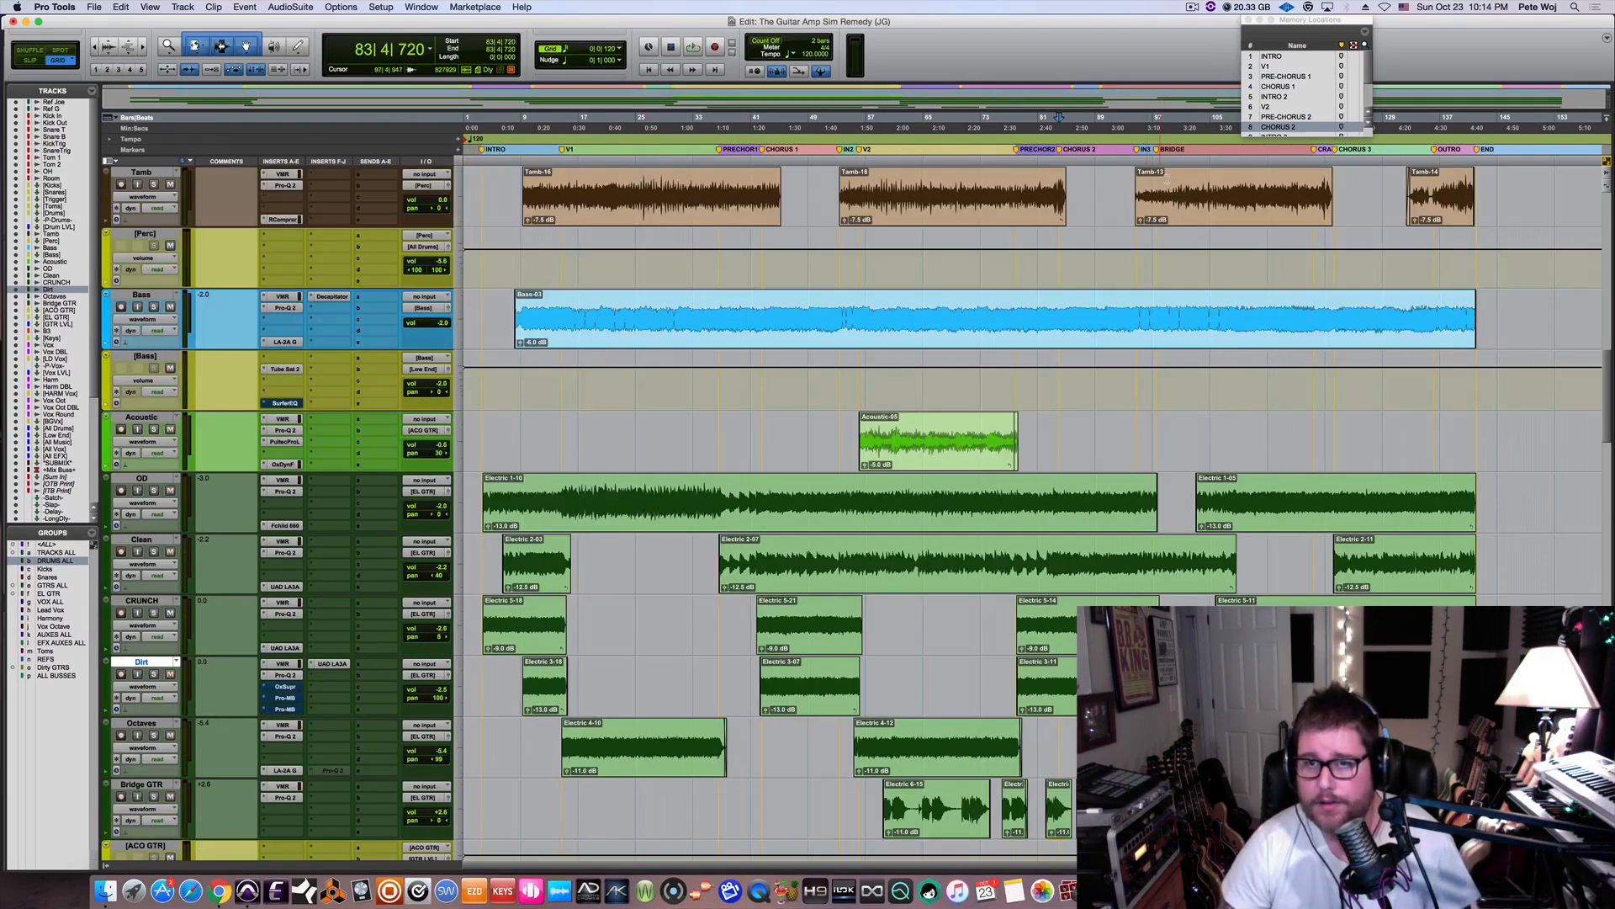
Recall the BRIDGE memory location and audition the full mix from there up to about bar 114
scroll(1295, 90, down, 4)
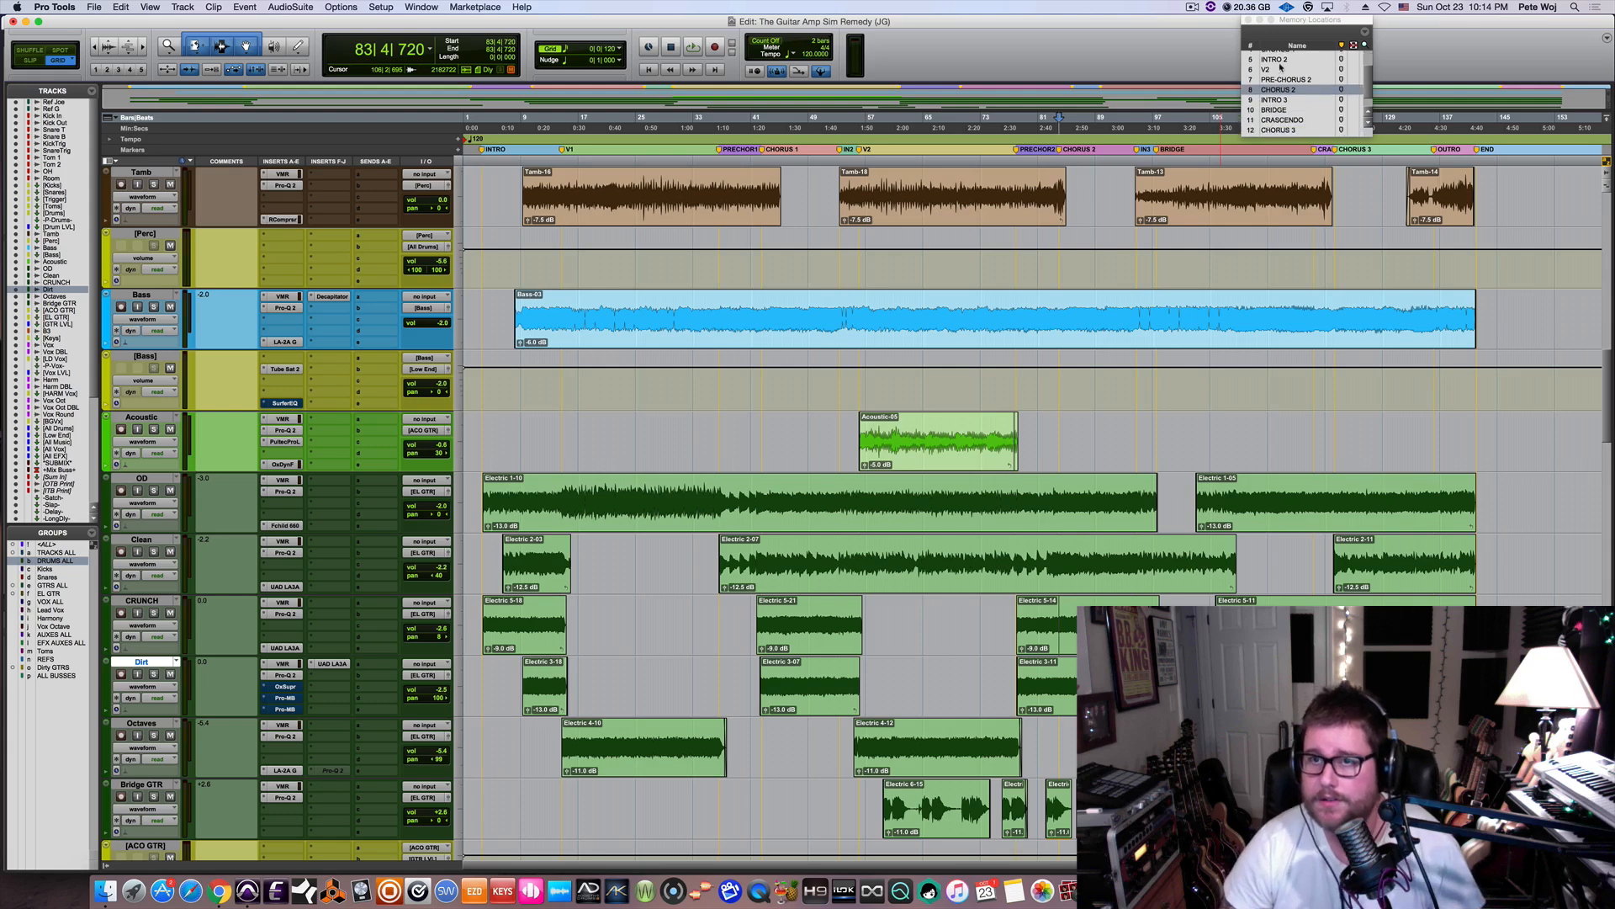
click(1275, 110)
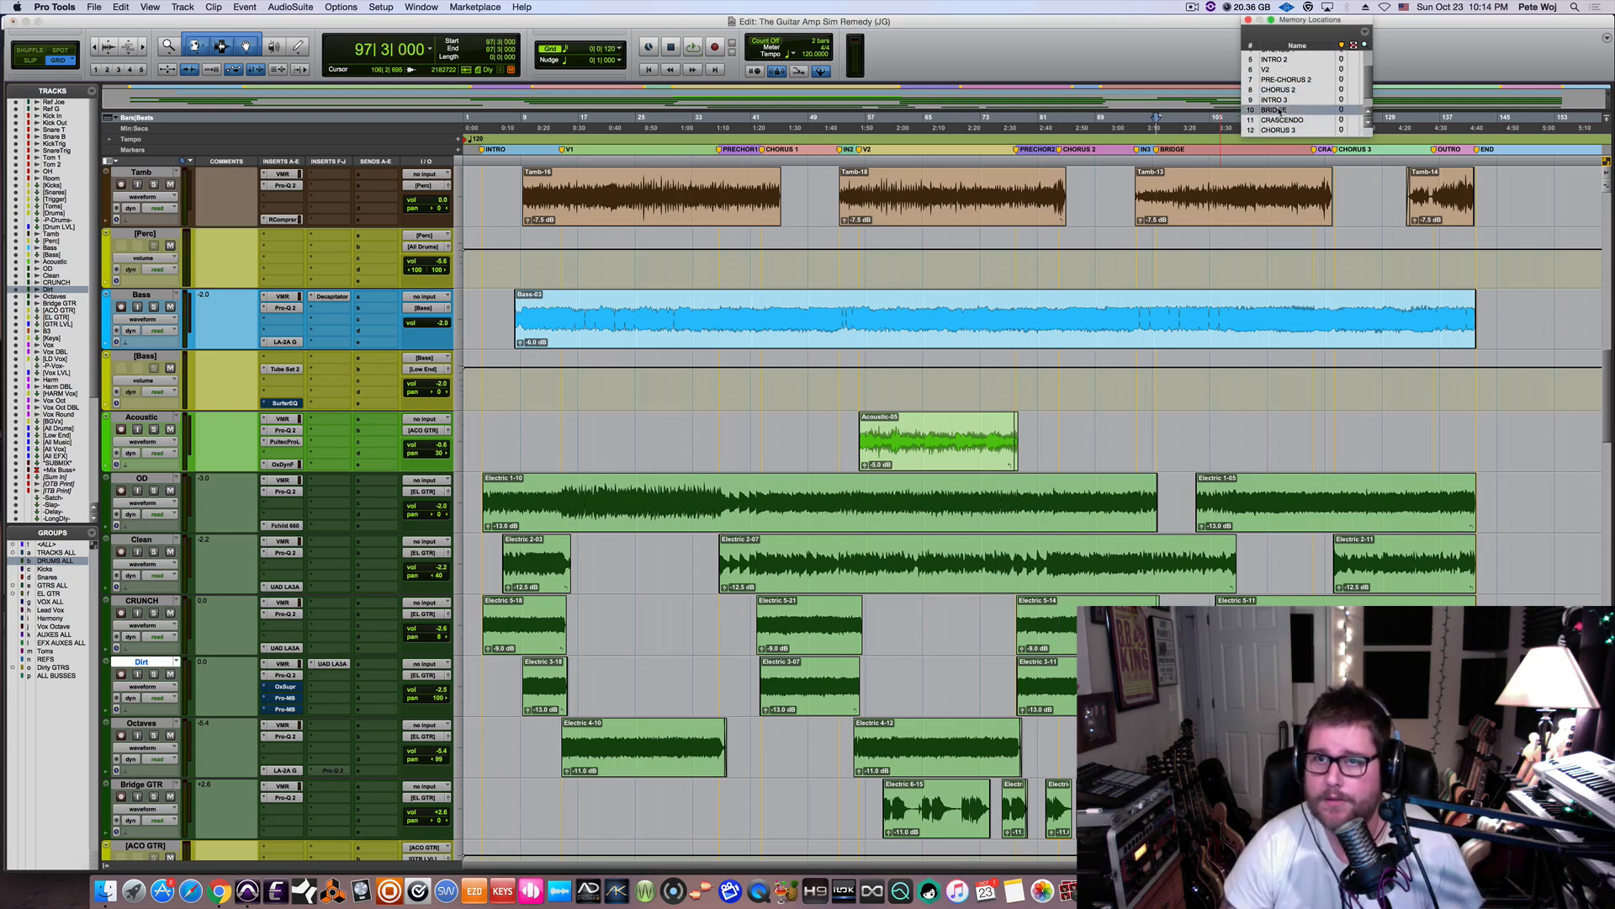
key(space)
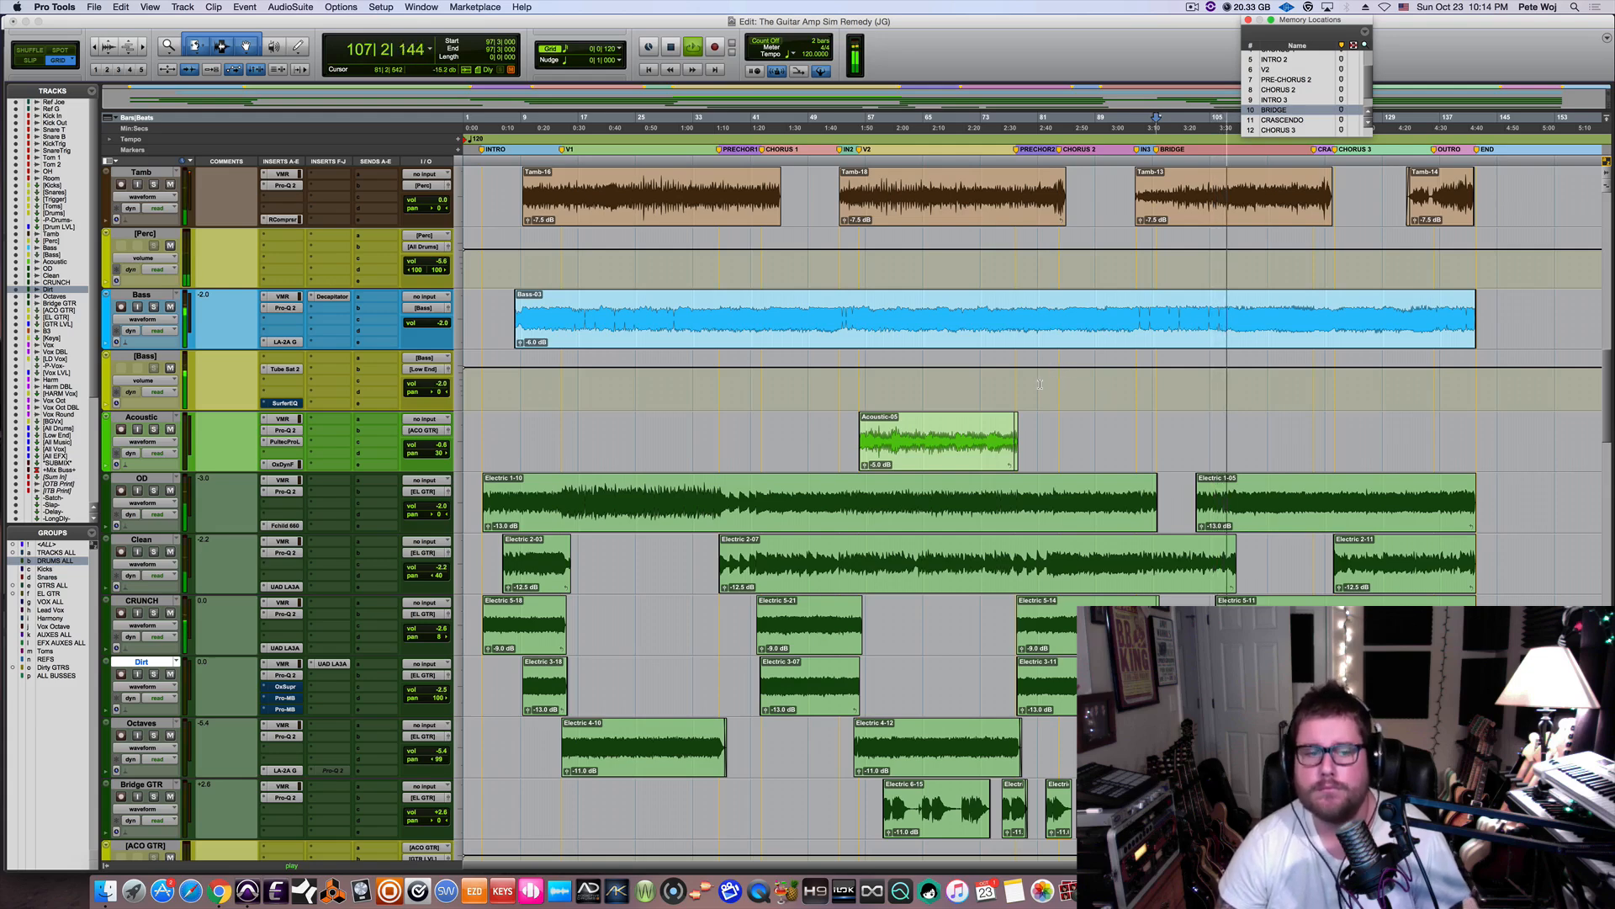
scroll(1040, 384, down, 3)
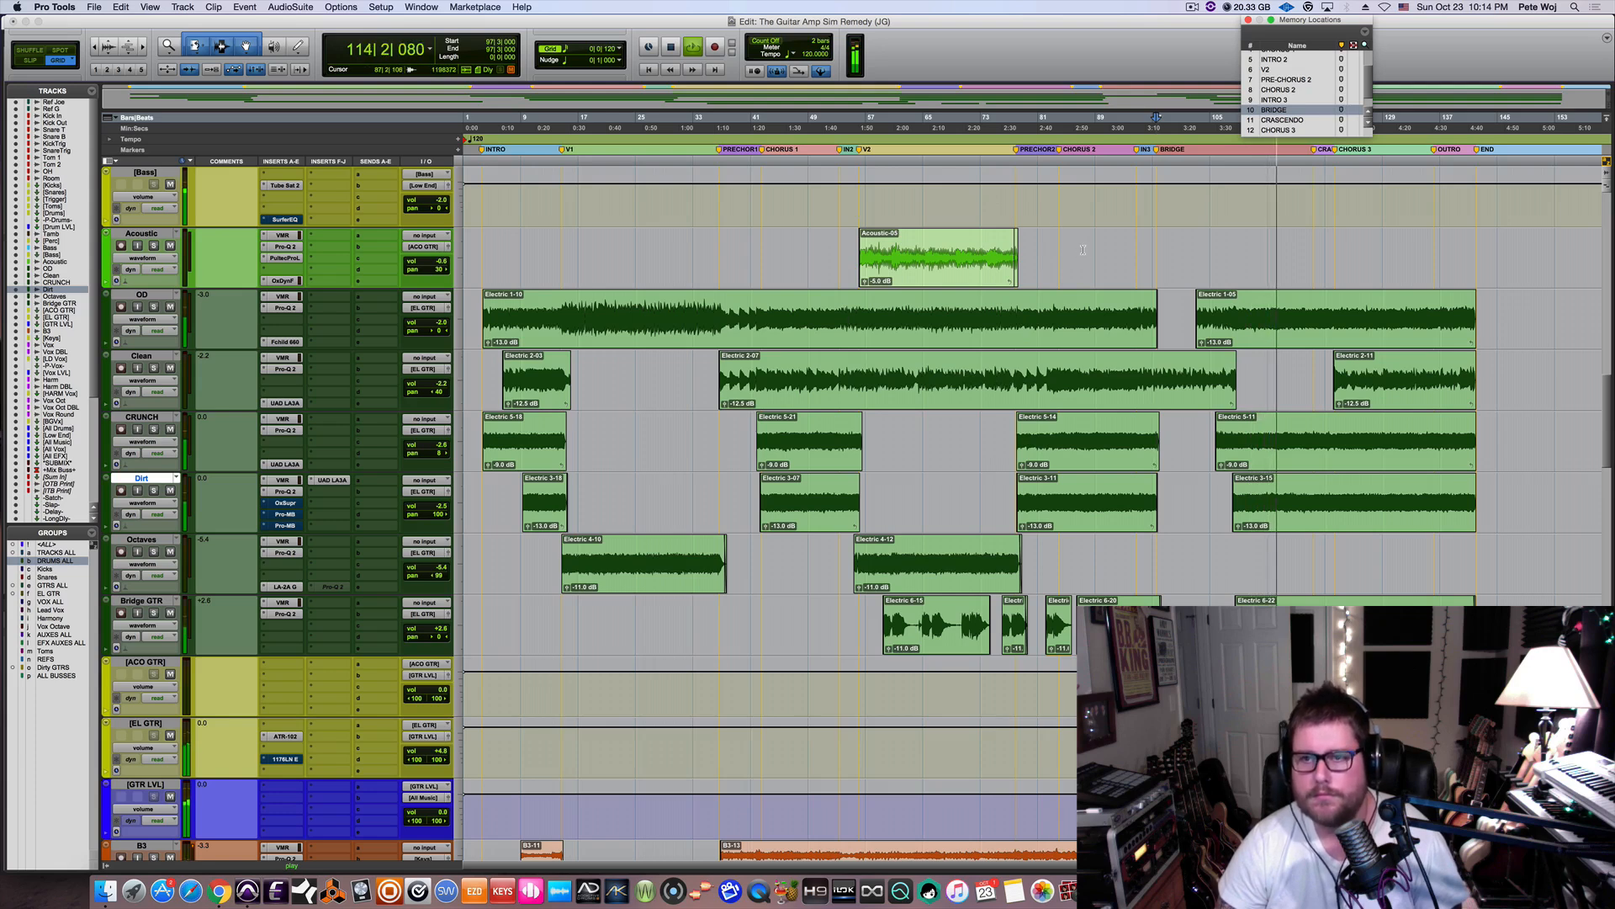
key(space)
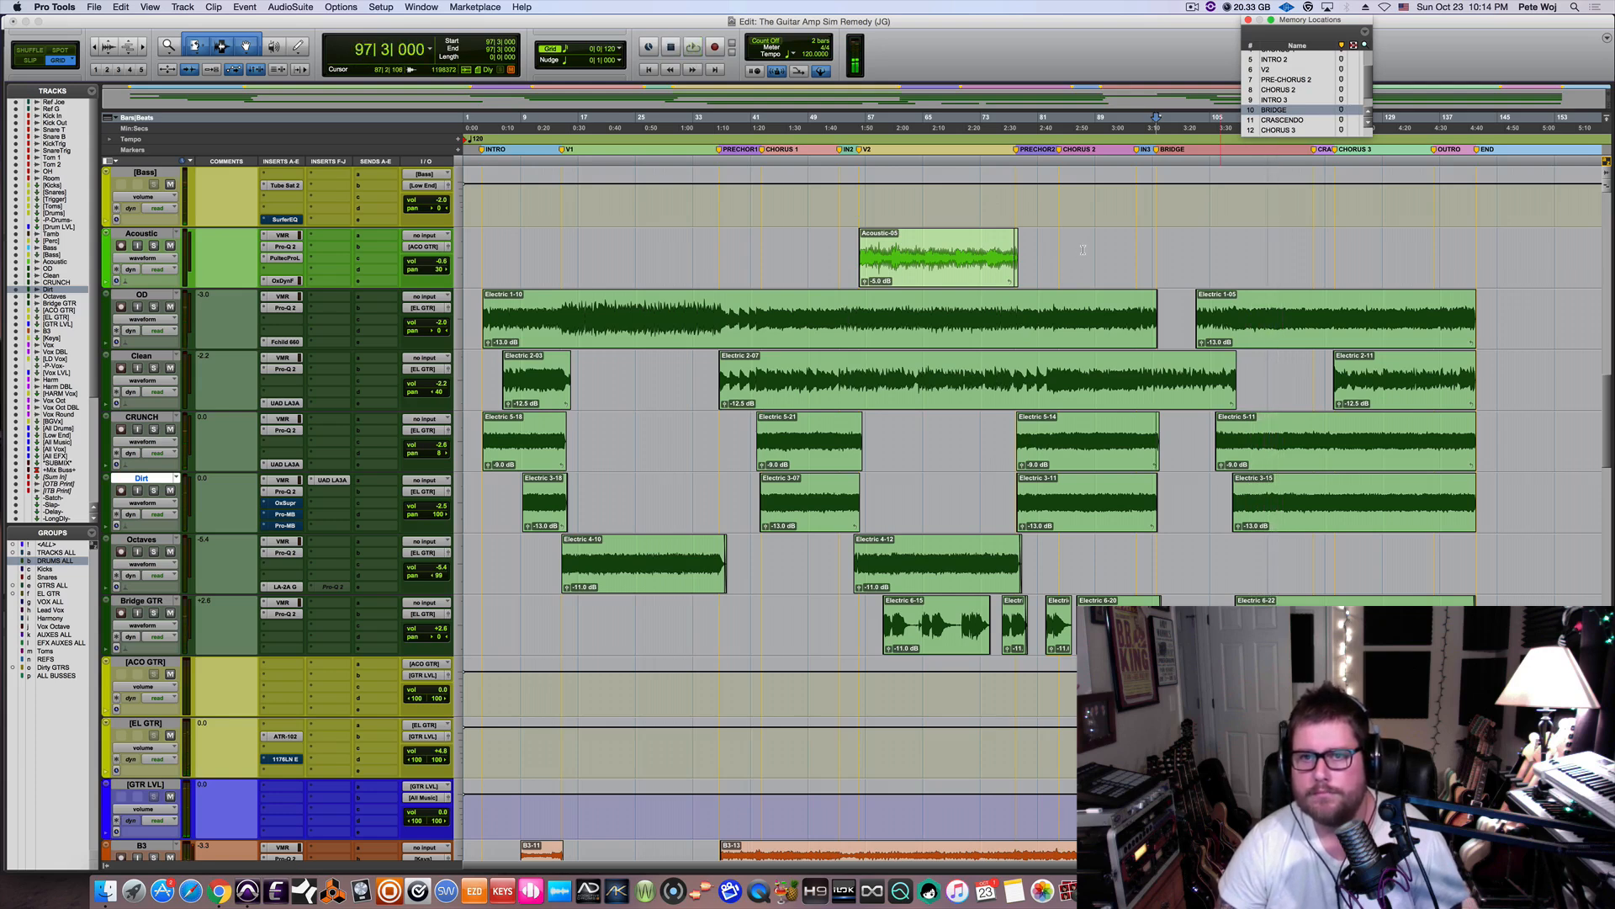